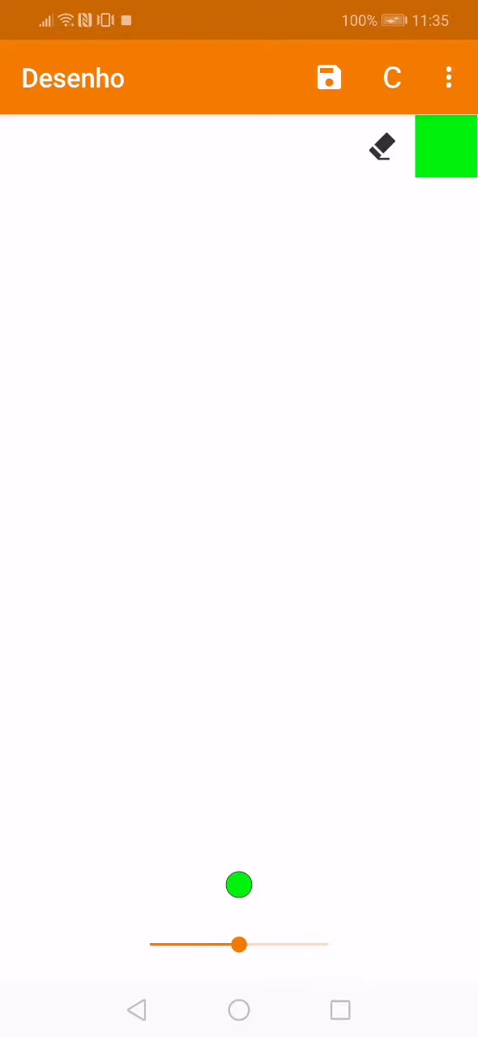
Step: Sketch a face with eyes, mouth, body and arms, then undo it
drag(200, 288, 243, 284)
drag(190, 347, 187, 419)
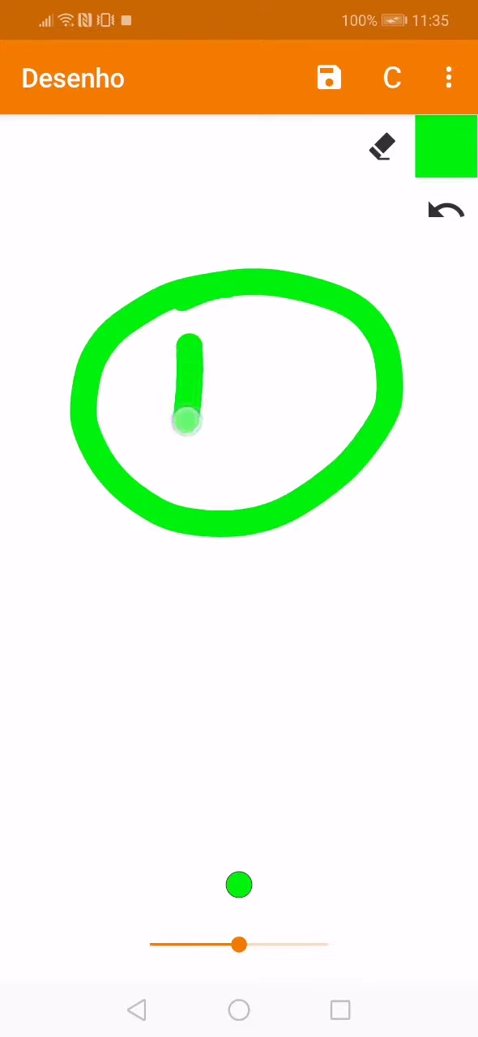
drag(259, 357, 258, 417)
mouse_move(194, 454)
mouse_down()
mouse_move(292, 441)
mouse_move(198, 487)
mouse_move(267, 470)
mouse_up()
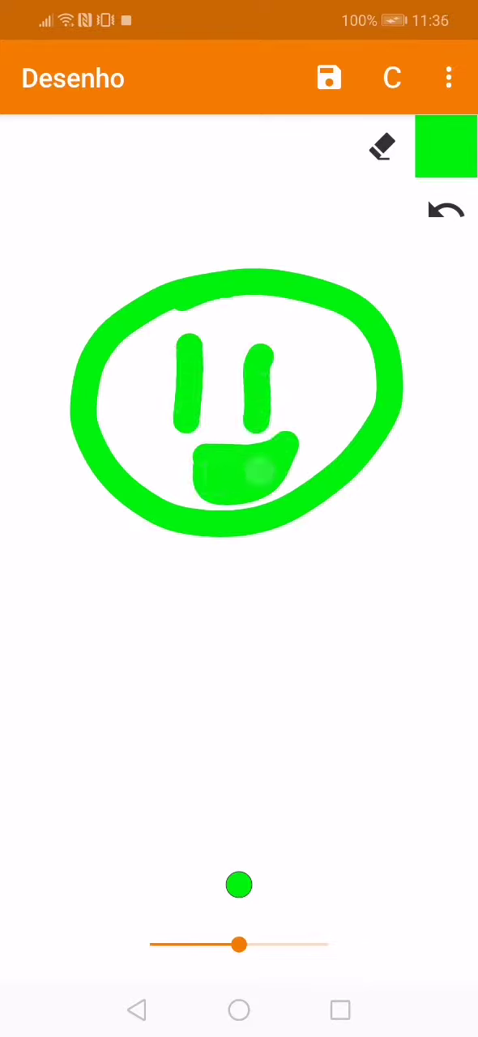
mouse_move(239, 539)
mouse_down()
mouse_move(235, 640)
mouse_move(242, 944)
mouse_up()
drag(239, 636, 113, 527)
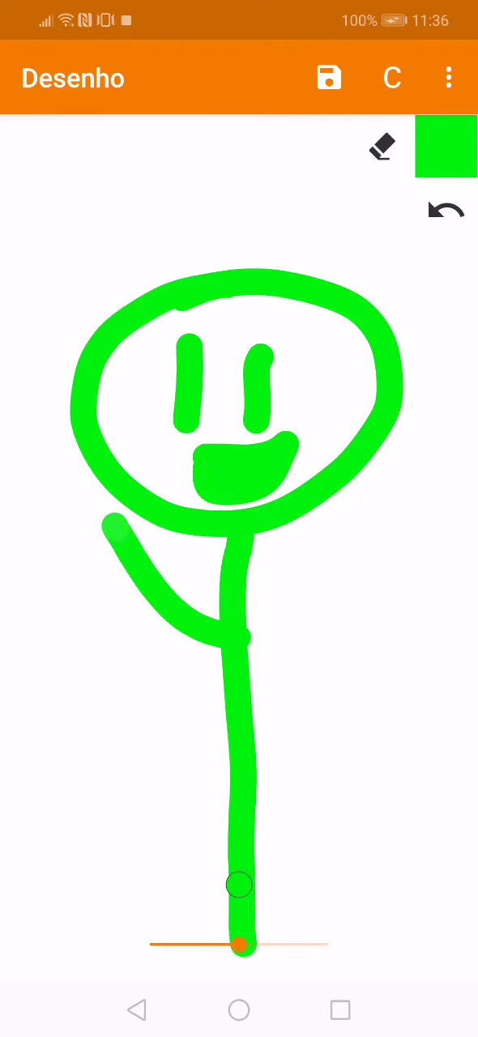
drag(243, 616, 320, 721)
click(446, 211)
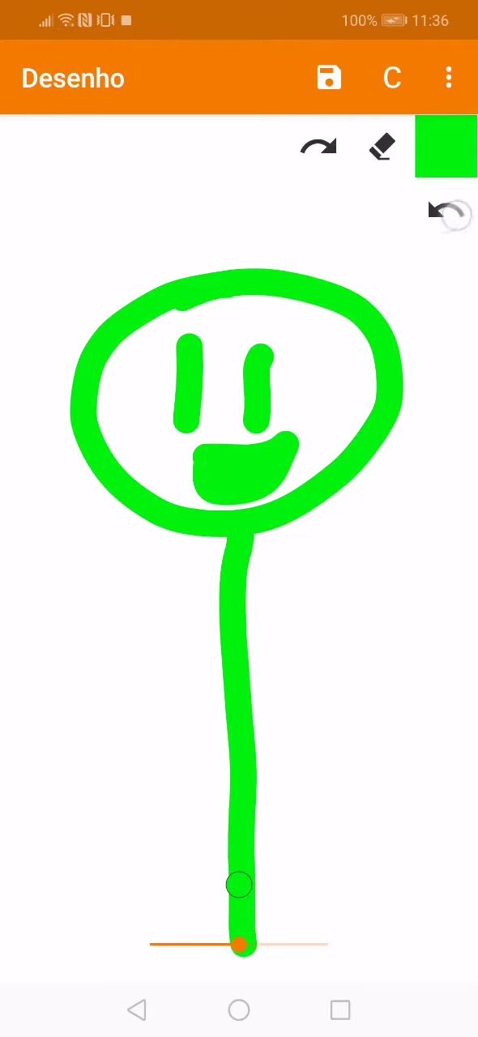
click(446, 211)
click(445, 210)
click(445, 211)
Step: Draw two vertical lines, a loop and a stick figure, then undo them
drag(116, 369, 109, 620)
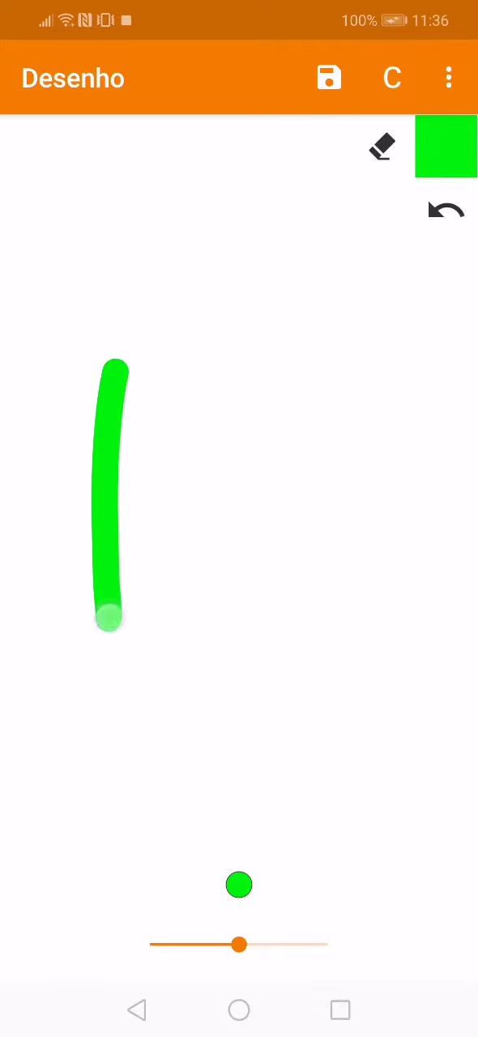
drag(233, 356, 223, 604)
drag(69, 693, 95, 689)
click(445, 211)
click(445, 210)
click(445, 211)
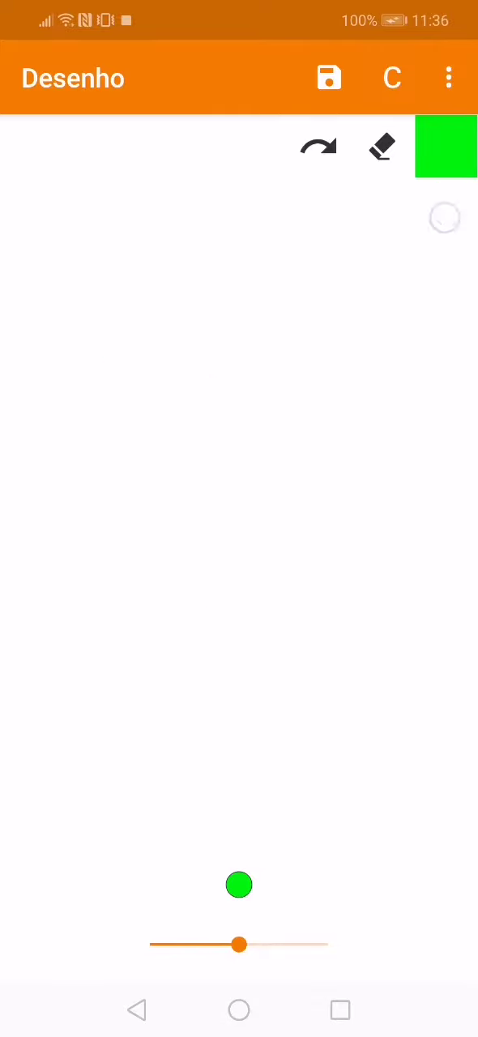
mouse_move(275, 316)
mouse_down()
mouse_move(349, 494)
mouse_move(266, 499)
mouse_move(210, 956)
mouse_up()
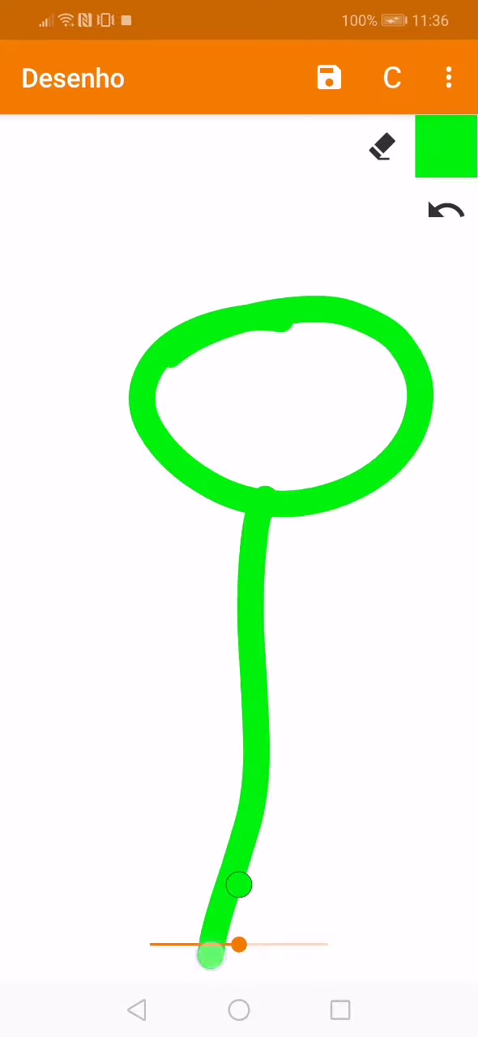
drag(268, 673, 382, 579)
drag(243, 653, 154, 553)
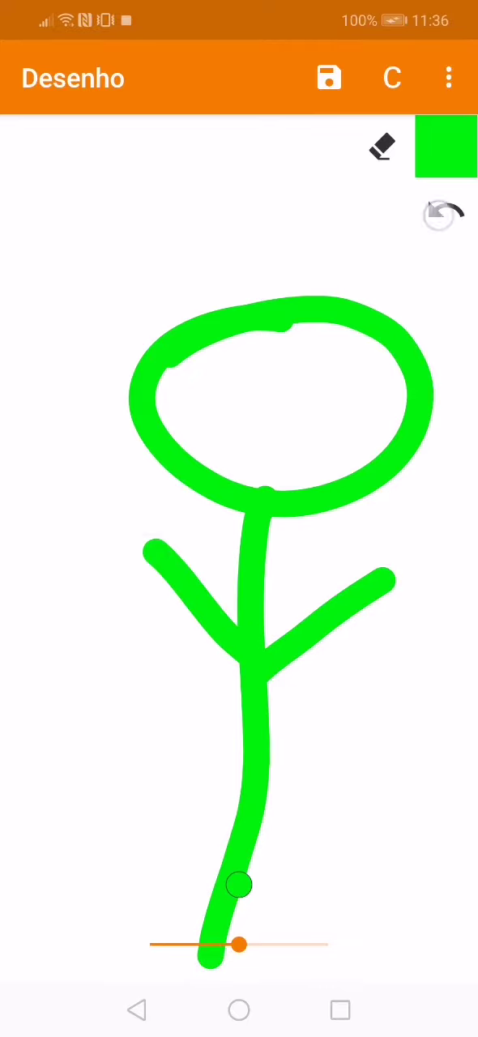
click(446, 211)
click(446, 211)
click(446, 210)
click(445, 211)
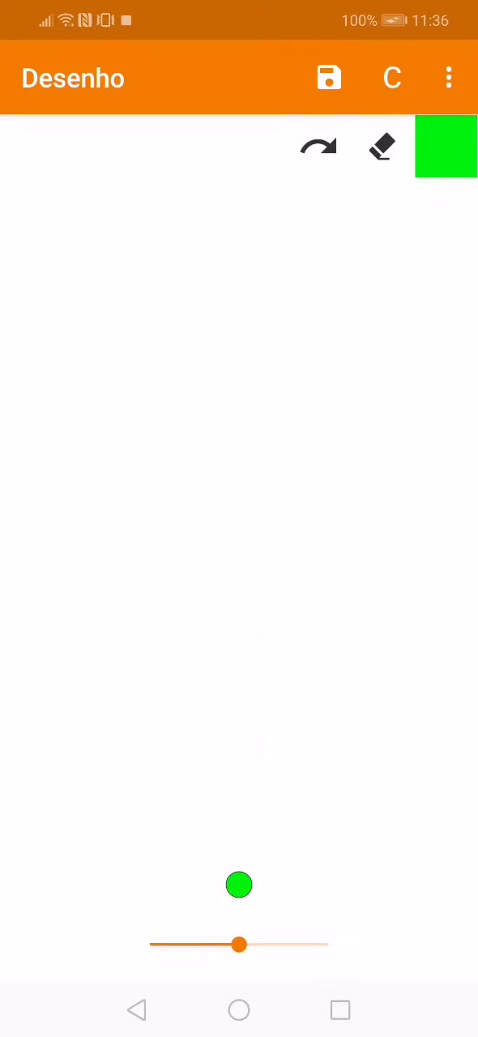
Step: Draw an oval with a loop, an outline, crossing strokes and a scribble, then undo them
mouse_move(114, 597)
mouse_down()
mouse_move(324, 488)
mouse_move(150, 608)
mouse_move(239, 609)
mouse_up()
mouse_move(256, 517)
mouse_down()
mouse_move(203, 539)
mouse_move(229, 536)
mouse_up()
click(446, 211)
mouse_move(195, 458)
mouse_down()
mouse_move(183, 636)
mouse_move(332, 585)
mouse_move(413, 508)
mouse_move(292, 243)
mouse_move(235, 433)
mouse_move(146, 494)
mouse_up()
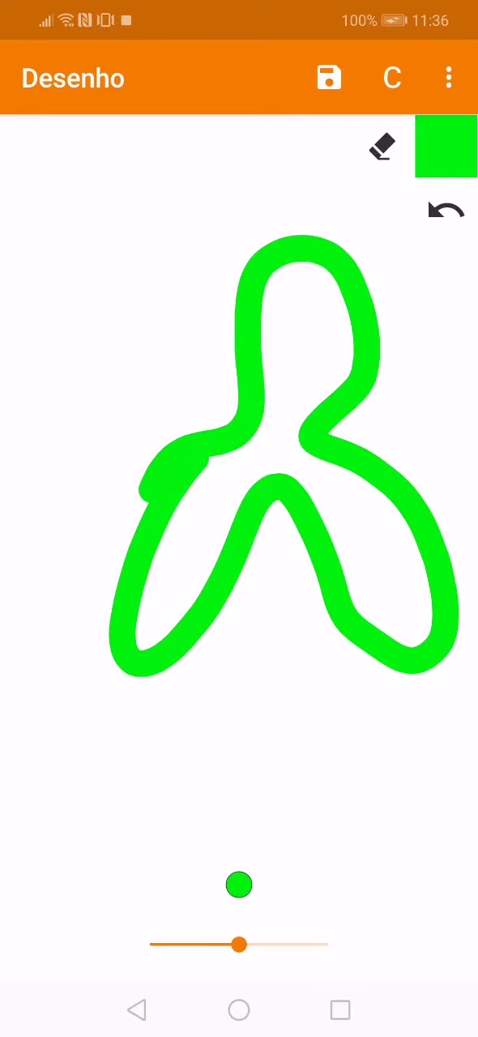
mouse_move(89, 777)
mouse_down()
mouse_move(149, 660)
mouse_move(477, 275)
mouse_up()
mouse_move(126, 393)
mouse_down()
mouse_move(276, 503)
mouse_move(413, 665)
mouse_up()
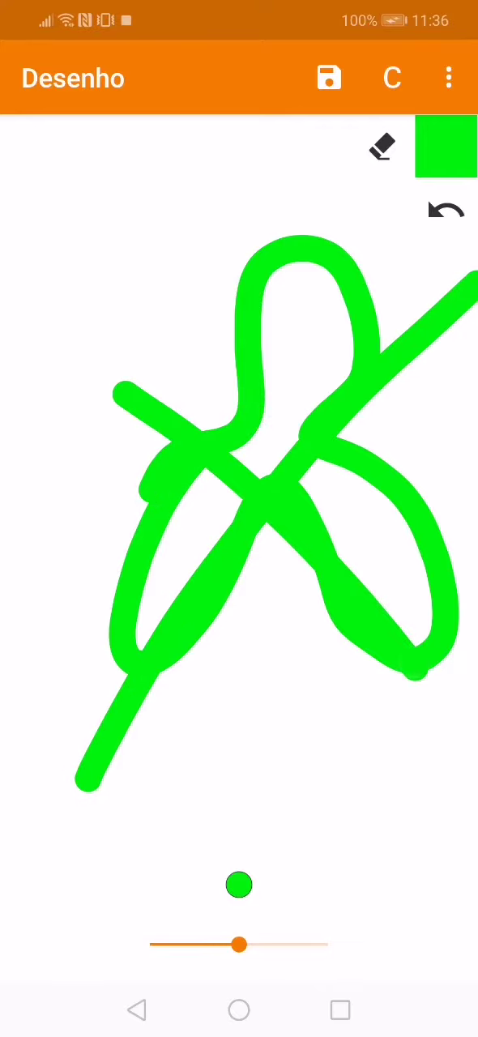
mouse_move(190, 782)
mouse_down()
mouse_move(354, 809)
mouse_move(190, 811)
mouse_move(267, 819)
mouse_move(397, 697)
mouse_up()
drag(397, 697, 357, 882)
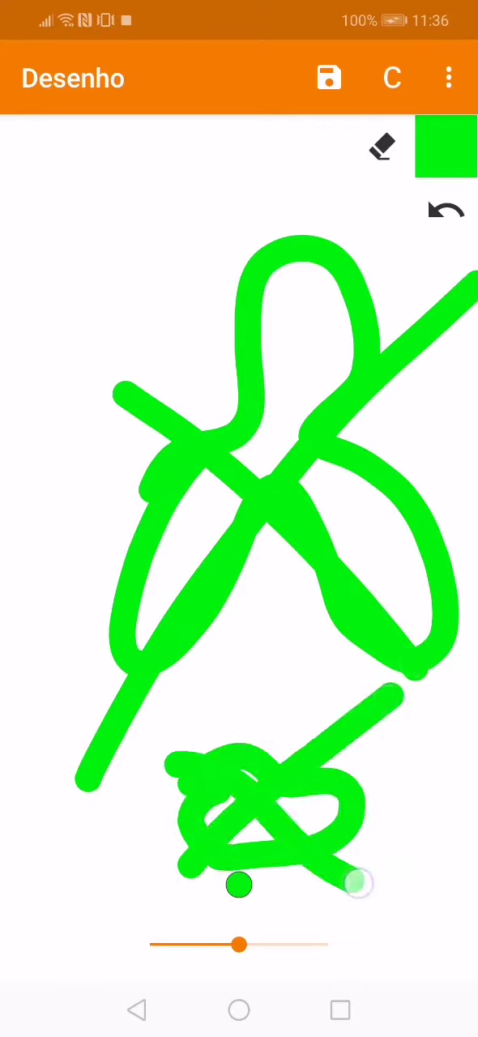
click(445, 210)
click(445, 210)
click(445, 211)
click(445, 211)
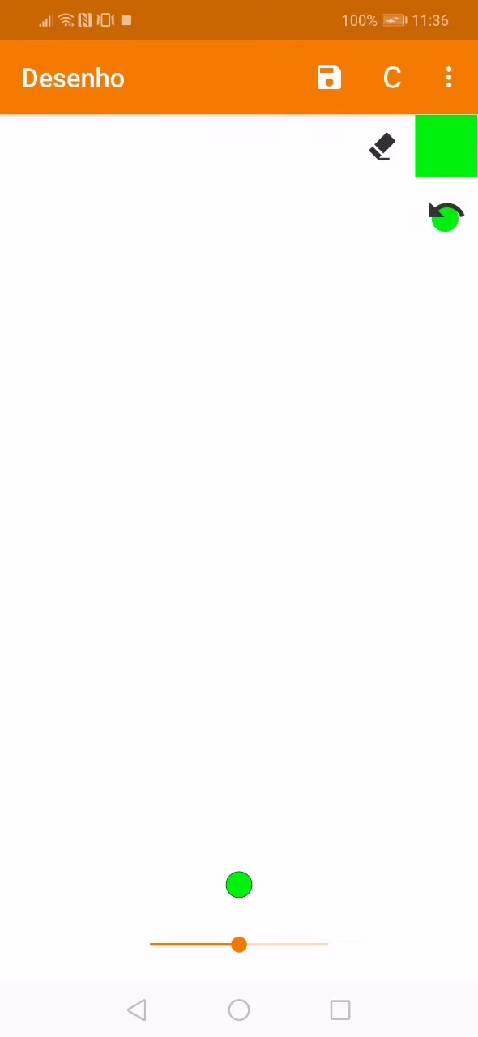
click(445, 213)
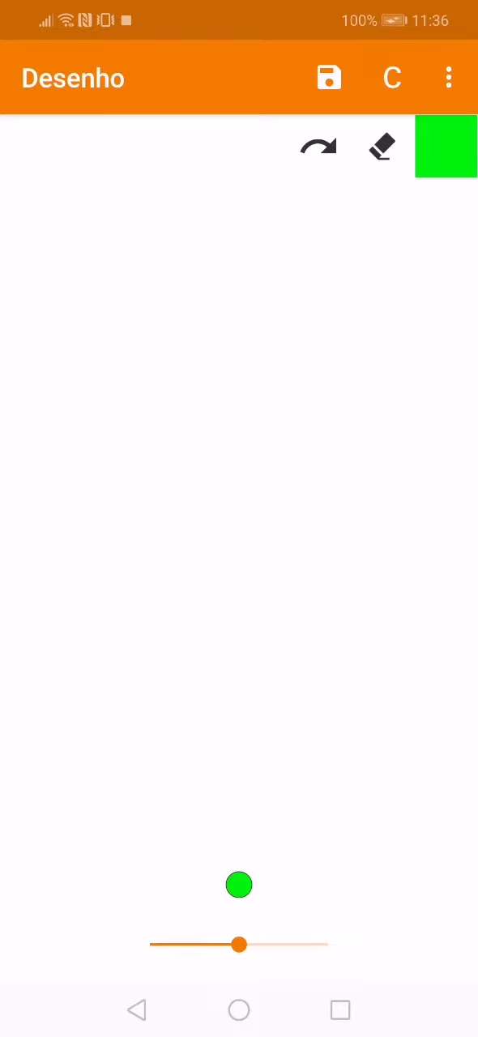
Step: Handwrite a word beginning with 'Lo' across the upper canvas
drag(81, 361, 150, 512)
drag(267, 418, 215, 433)
drag(320, 449, 320, 539)
mouse_move(345, 438)
mouse_down()
mouse_move(348, 527)
mouse_move(418, 466)
mouse_move(453, 535)
mouse_move(389, 604)
mouse_up()
drag(421, 567, 474, 624)
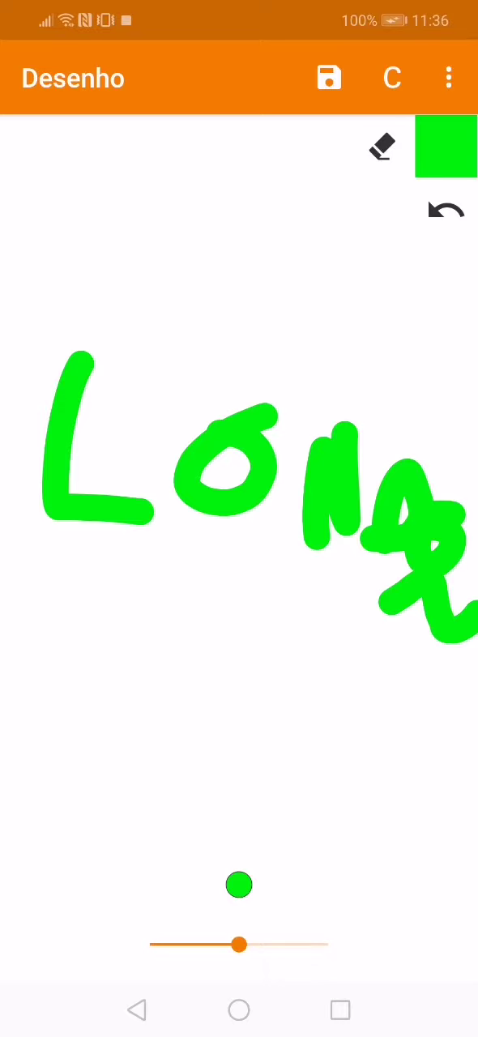
Step: Add a rectangle, a crossed S and a D below, then undo to a blank canvas
mouse_move(39, 632)
mouse_down()
mouse_move(153, 745)
mouse_move(162, 575)
mouse_move(36, 689)
mouse_up()
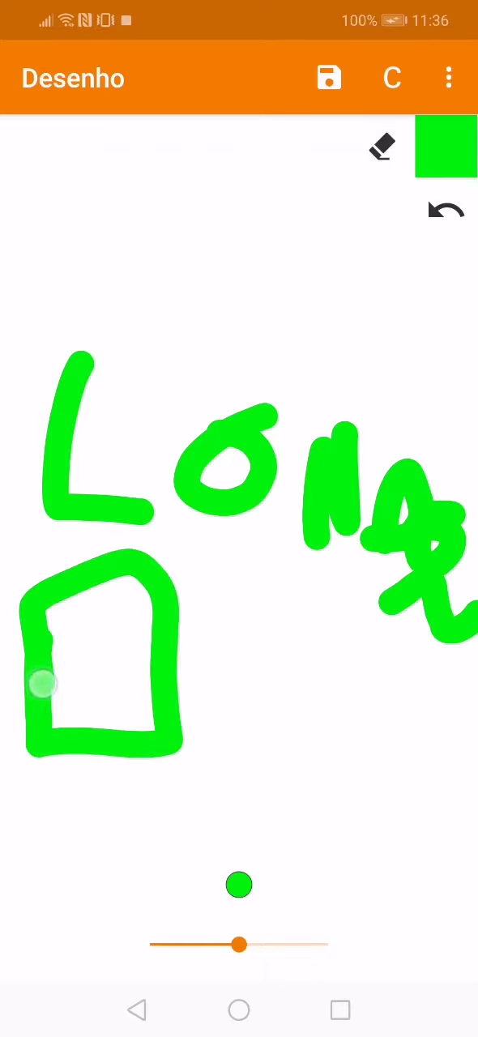
mouse_move(81, 620)
mouse_down()
mouse_move(75, 679)
mouse_move(98, 705)
mouse_move(134, 685)
mouse_up()
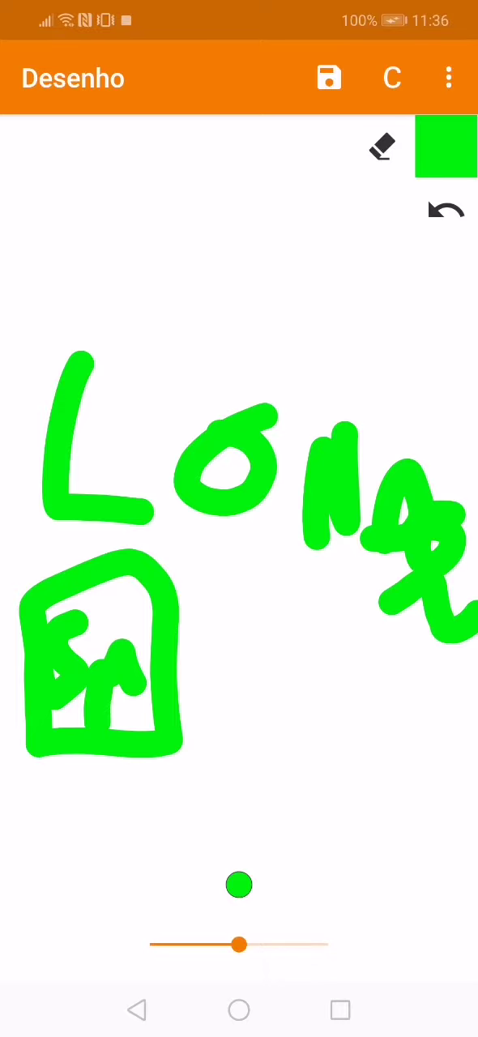
drag(312, 685, 235, 803)
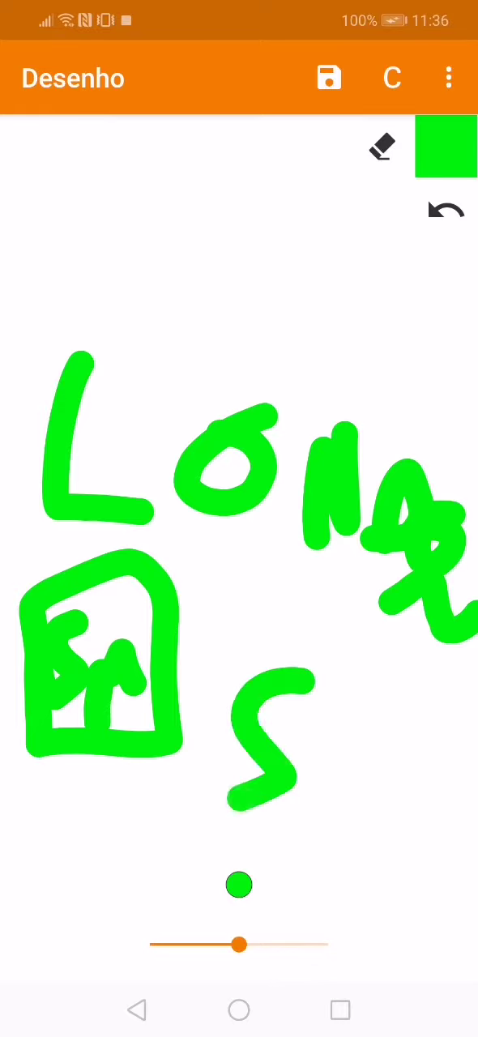
mouse_move(215, 745)
mouse_down()
mouse_move(285, 728)
mouse_move(302, 741)
mouse_up()
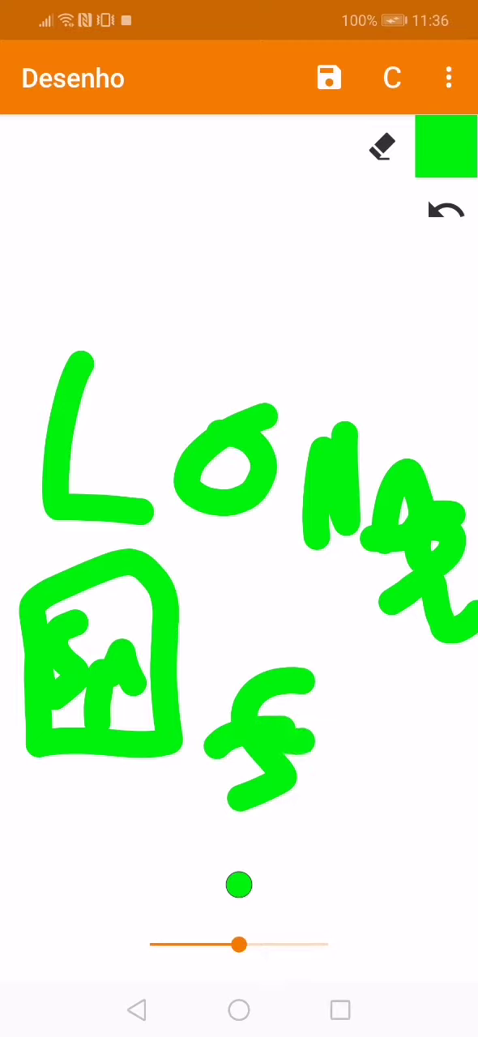
mouse_move(360, 705)
mouse_down()
mouse_move(360, 810)
mouse_move(421, 730)
mouse_move(332, 696)
mouse_up()
drag(316, 773, 369, 766)
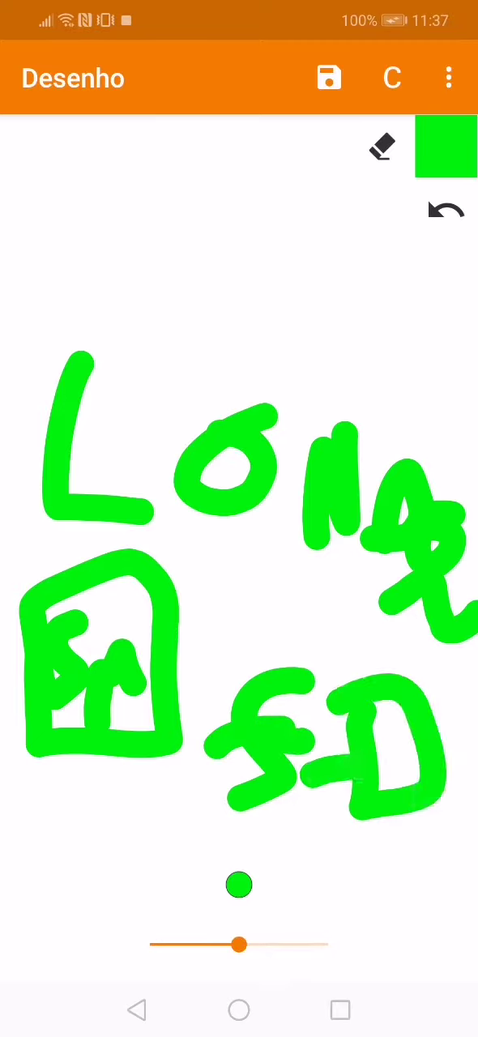
click(446, 209)
click(446, 209)
click(446, 209)
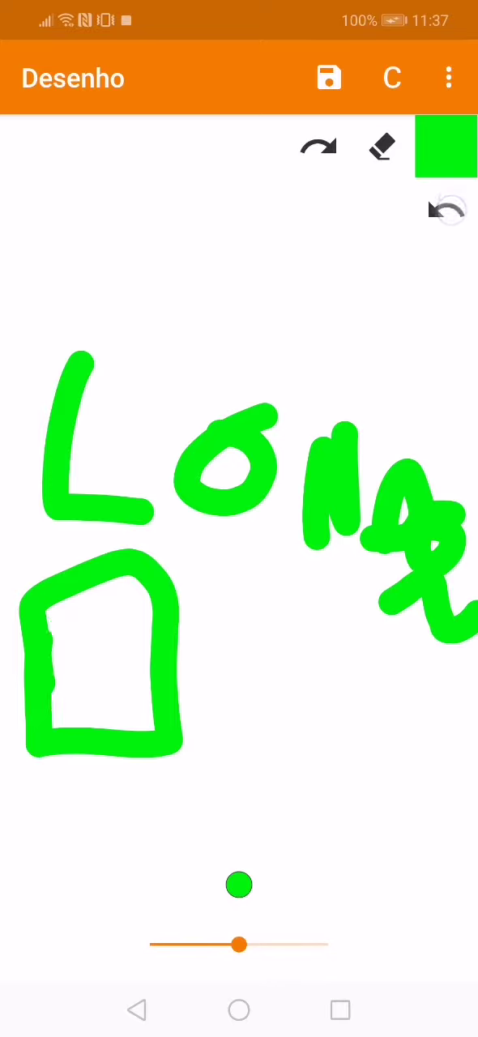
click(446, 209)
click(445, 209)
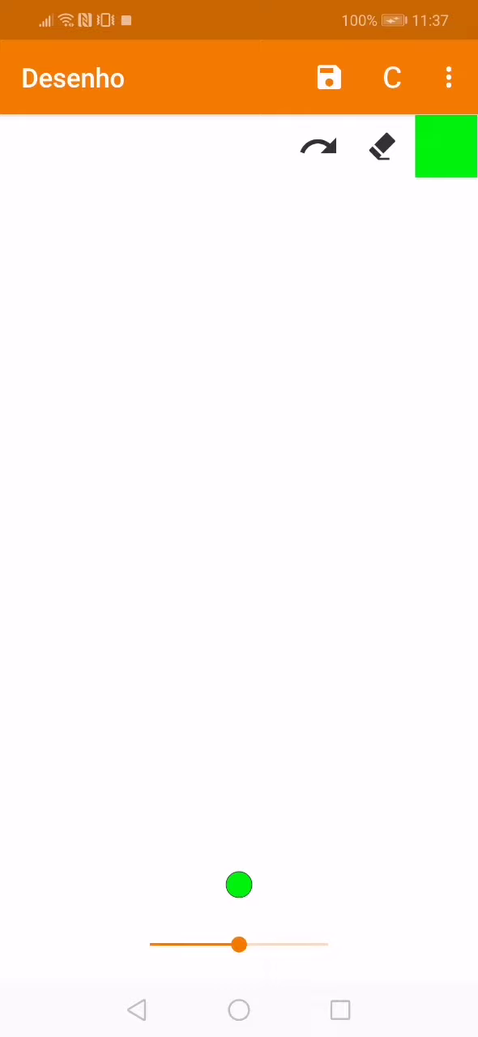
Step: Sketch a head with body, a left figure and a rectangle, then undo them
mouse_move(304, 375)
mouse_down()
mouse_move(205, 517)
mouse_move(260, 407)
mouse_up()
drag(307, 559, 356, 782)
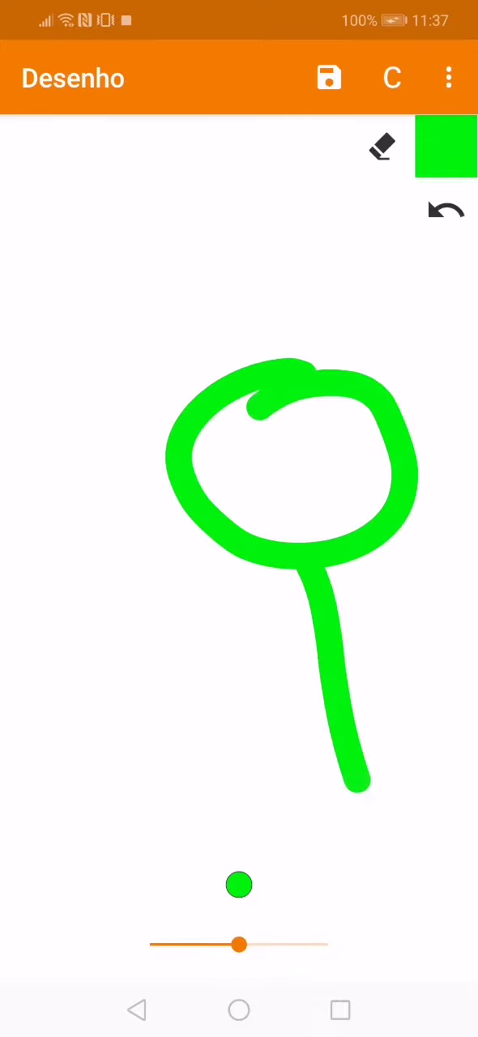
drag(47, 620, 39, 722)
mouse_move(24, 607)
mouse_down()
mouse_move(61, 535)
mouse_move(45, 620)
mouse_move(154, 640)
mouse_move(247, 692)
mouse_move(162, 596)
mouse_up()
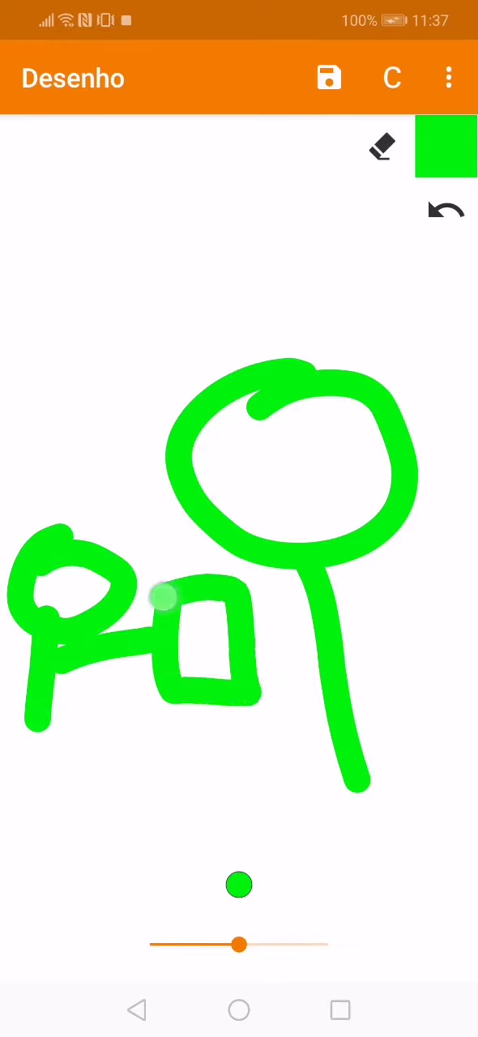
drag(341, 622, 282, 638)
drag(340, 622, 405, 648)
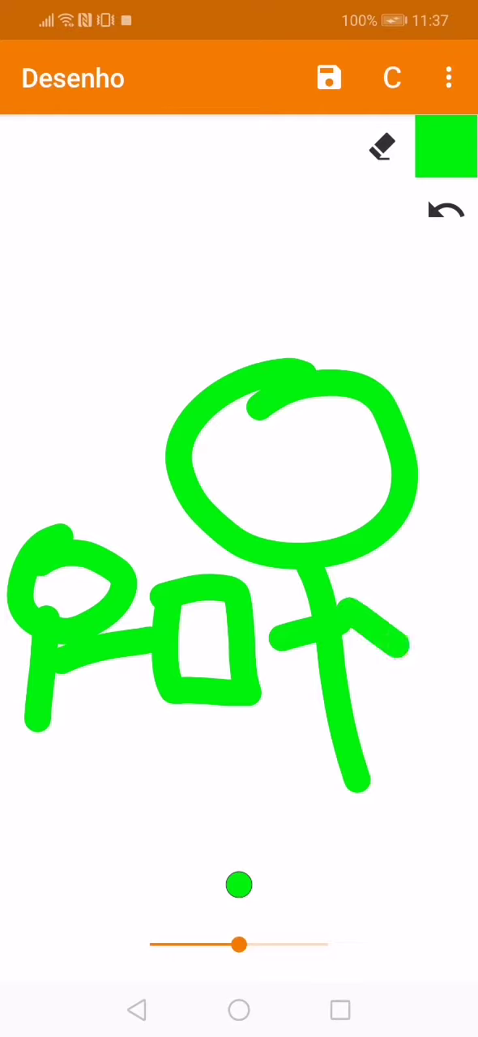
click(445, 211)
click(445, 210)
click(445, 211)
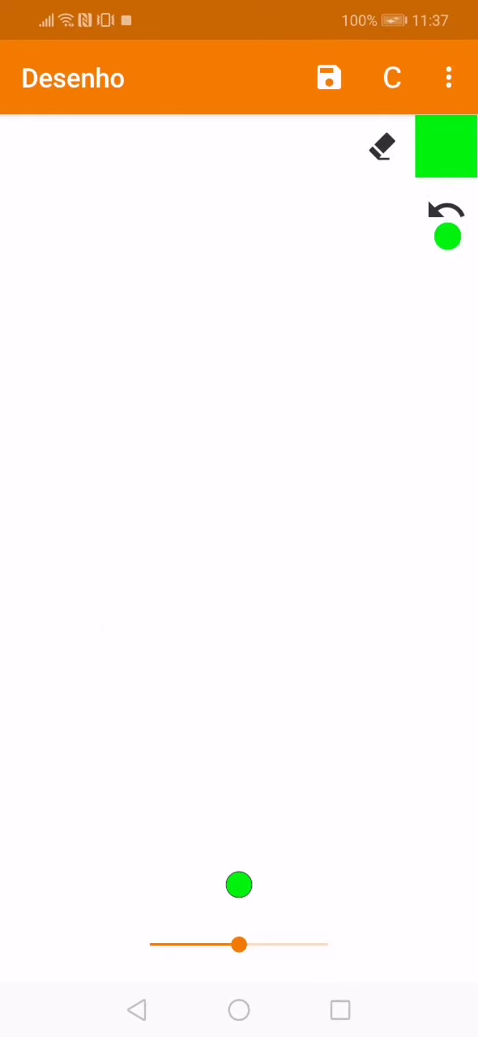
click(445, 211)
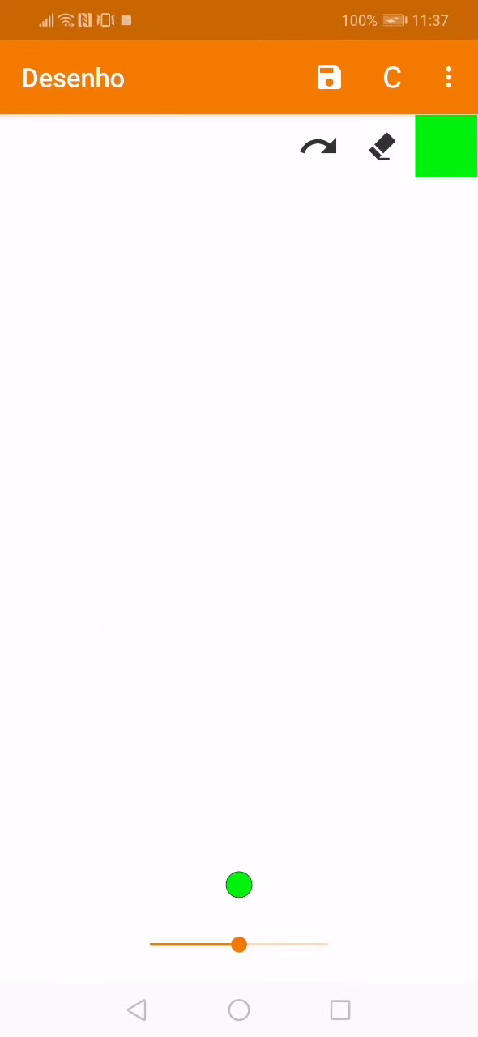
Step: Draw a large outline shape with a scribble below, then undo them
mouse_move(175, 485)
mouse_down()
mouse_move(154, 510)
mouse_move(229, 609)
mouse_move(347, 702)
mouse_move(341, 533)
mouse_move(283, 308)
mouse_move(191, 430)
mouse_move(166, 506)
mouse_up()
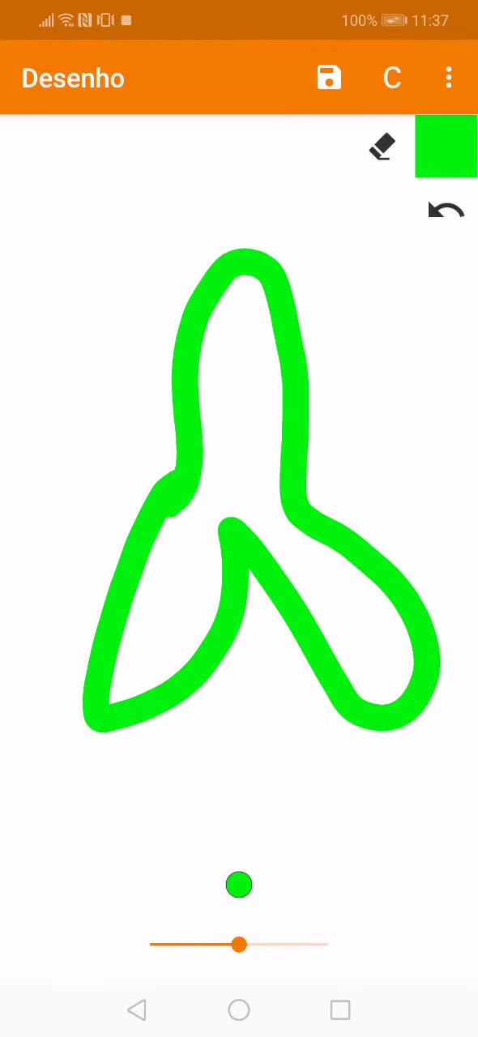
mouse_move(146, 766)
mouse_down()
mouse_move(284, 798)
mouse_move(154, 814)
mouse_move(300, 705)
mouse_move(321, 850)
mouse_up()
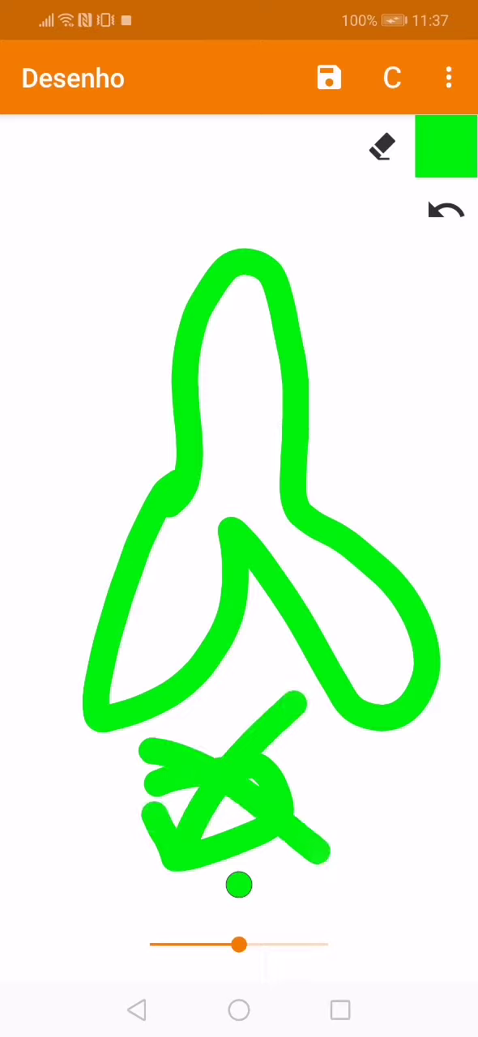
click(445, 210)
click(445, 210)
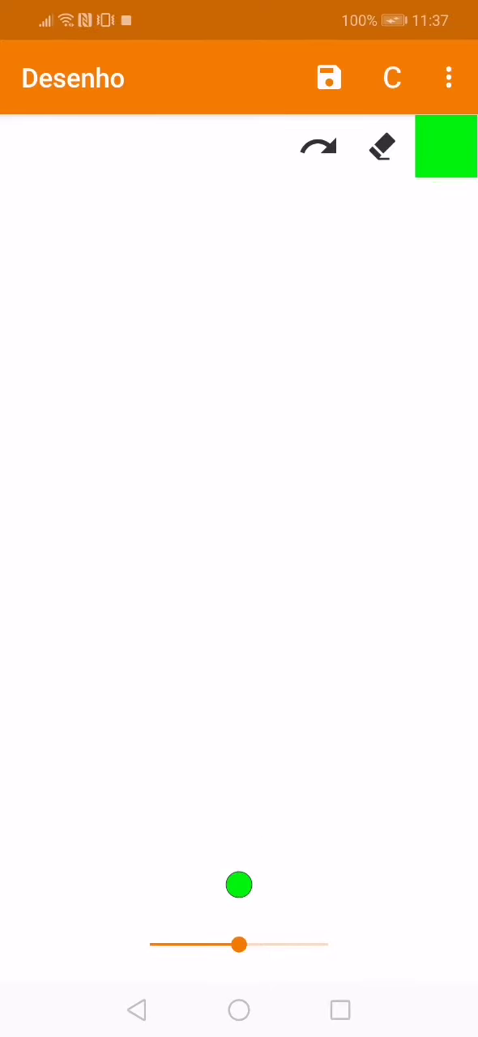
Step: Draw an L-shaped bracket, an arrow and a thick diagonal slash
mouse_move(351, 454)
mouse_down()
mouse_move(369, 673)
mouse_move(460, 733)
mouse_up()
drag(349, 452, 466, 373)
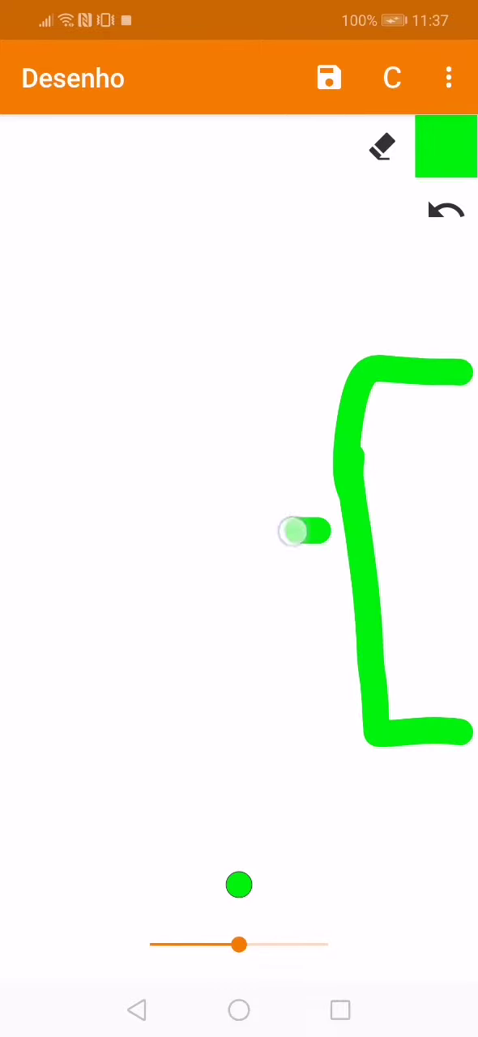
drag(328, 531, 243, 533)
mouse_move(243, 533)
mouse_down()
mouse_move(320, 501)
mouse_move(243, 549)
mouse_up()
drag(243, 549, 301, 590)
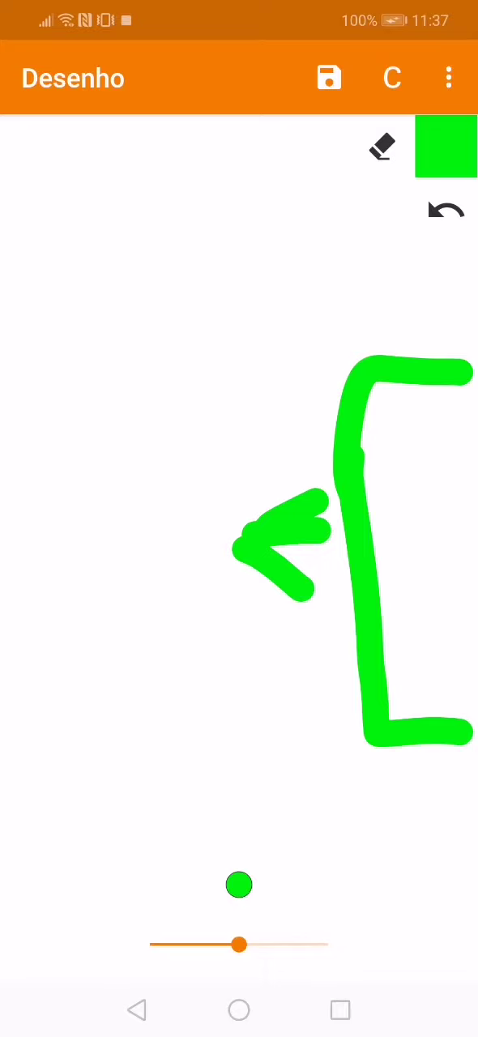
mouse_move(162, 389)
mouse_down()
mouse_move(97, 502)
mouse_move(24, 753)
mouse_up()
mouse_move(24, 753)
mouse_down()
mouse_move(170, 393)
mouse_move(122, 446)
mouse_move(32, 676)
mouse_up()
mouse_move(32, 677)
mouse_down()
mouse_move(174, 404)
mouse_move(24, 754)
mouse_move(162, 348)
mouse_move(138, 409)
mouse_move(174, 261)
mouse_move(65, 122)
mouse_move(7, 211)
mouse_up()
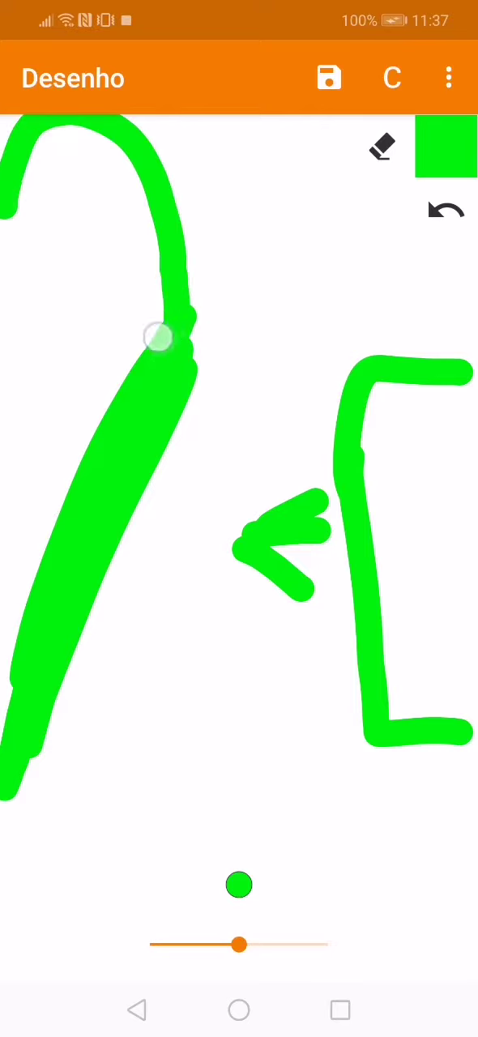
Step: Add a striped arch at top left and a stick figure at lower left
mouse_move(158, 337)
mouse_down()
mouse_move(14, 299)
mouse_move(69, 134)
mouse_up()
drag(105, 311, 120, 152)
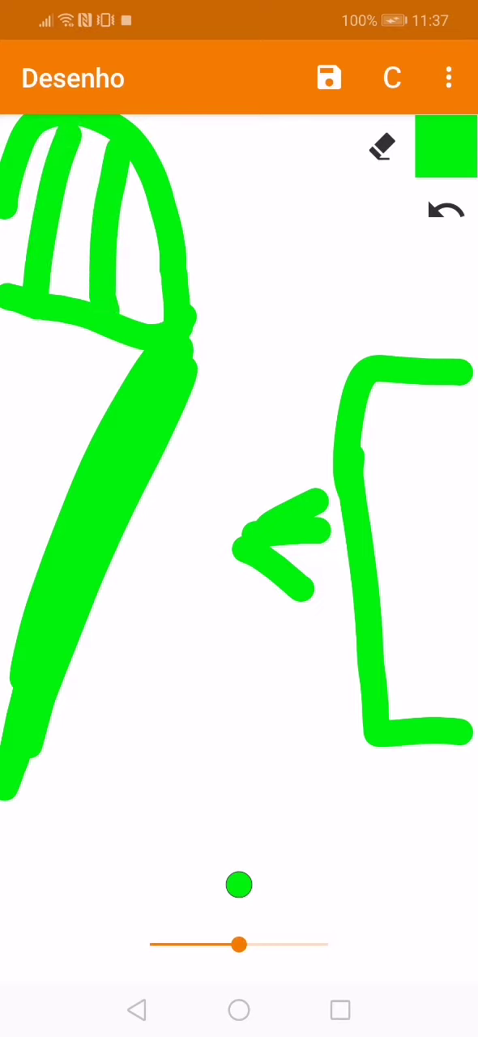
drag(150, 676, 146, 681)
mouse_move(137, 754)
mouse_down()
mouse_move(141, 827)
mouse_move(125, 859)
mouse_move(187, 851)
mouse_up()
mouse_move(154, 778)
mouse_down()
mouse_move(219, 778)
mouse_move(104, 778)
mouse_up()
Step: Undo the stick figure, arch, slash, arrow and bracket strokes one by one
click(446, 209)
click(446, 209)
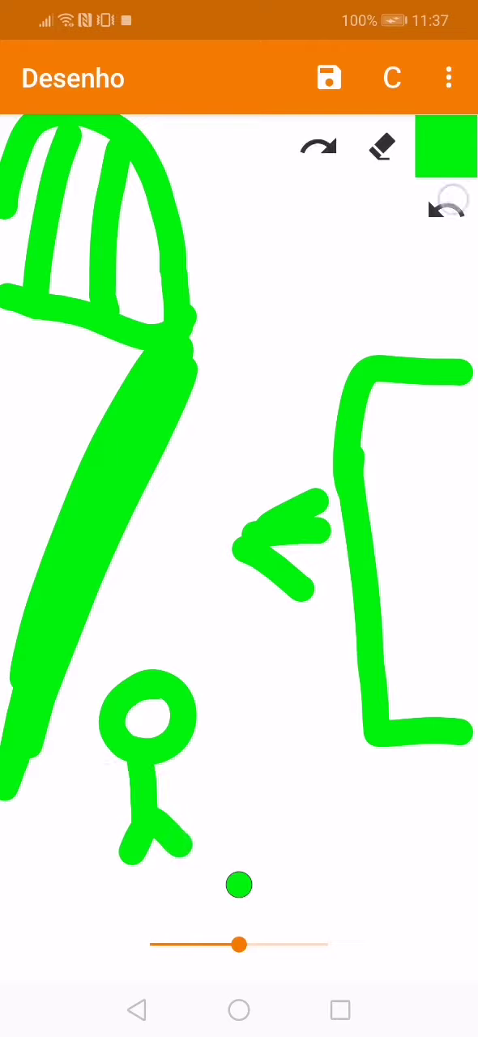
click(446, 209)
click(445, 209)
click(446, 209)
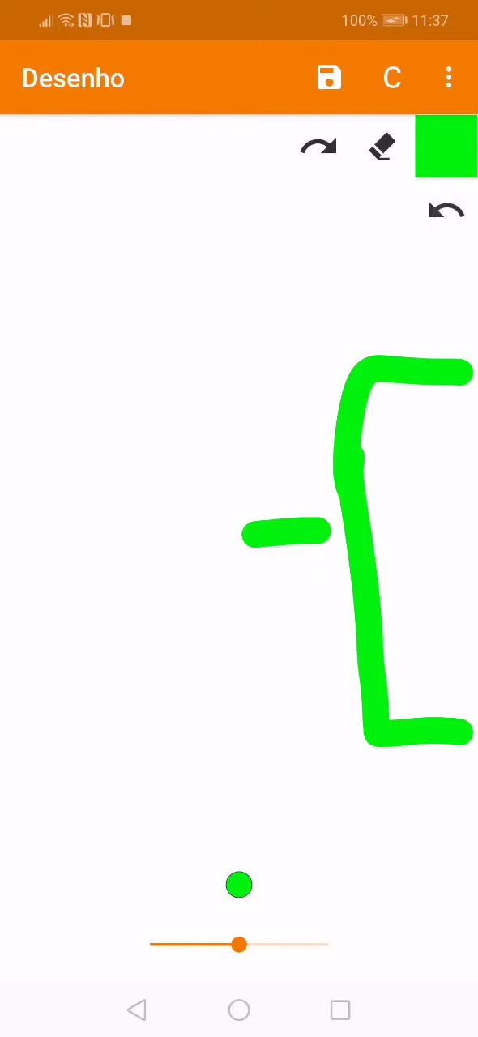
click(446, 209)
click(445, 210)
click(446, 211)
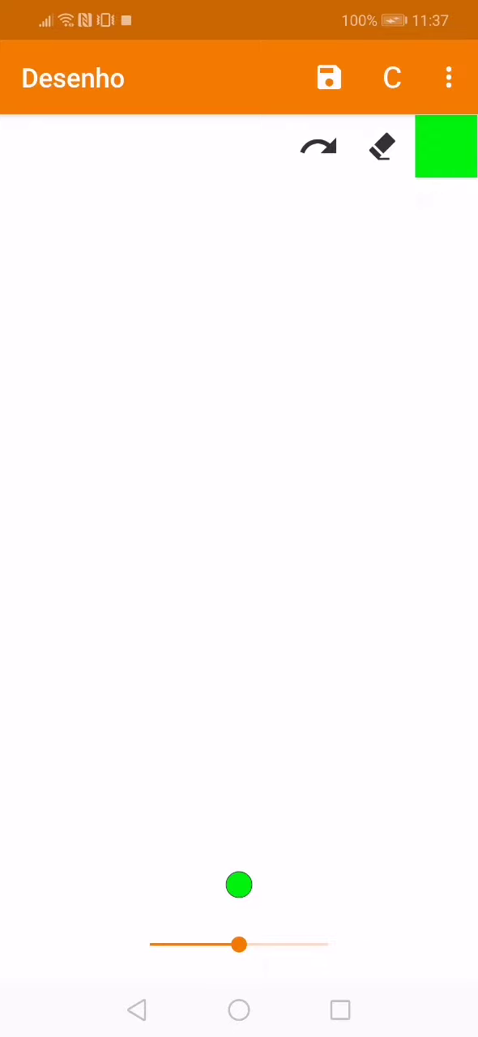
drag(187, 478, 130, 482)
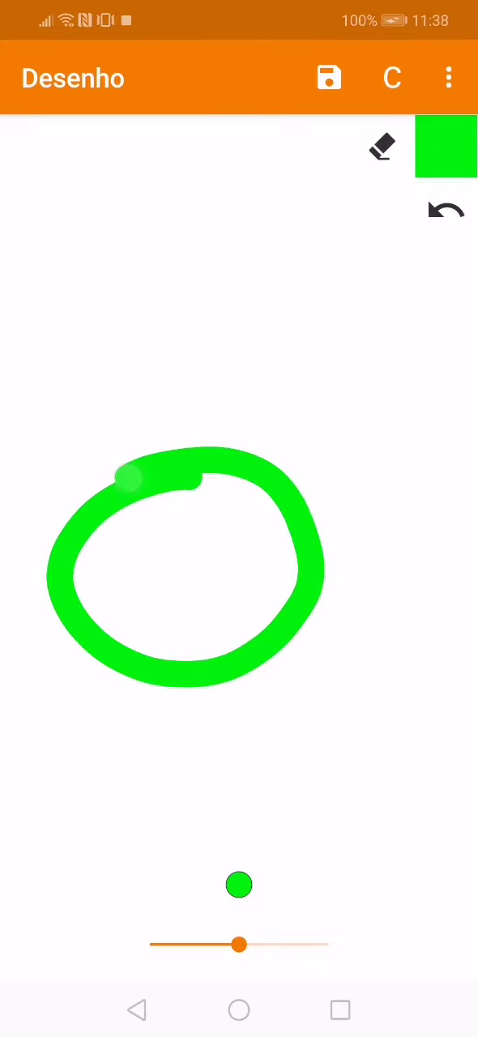
drag(158, 685, 158, 980)
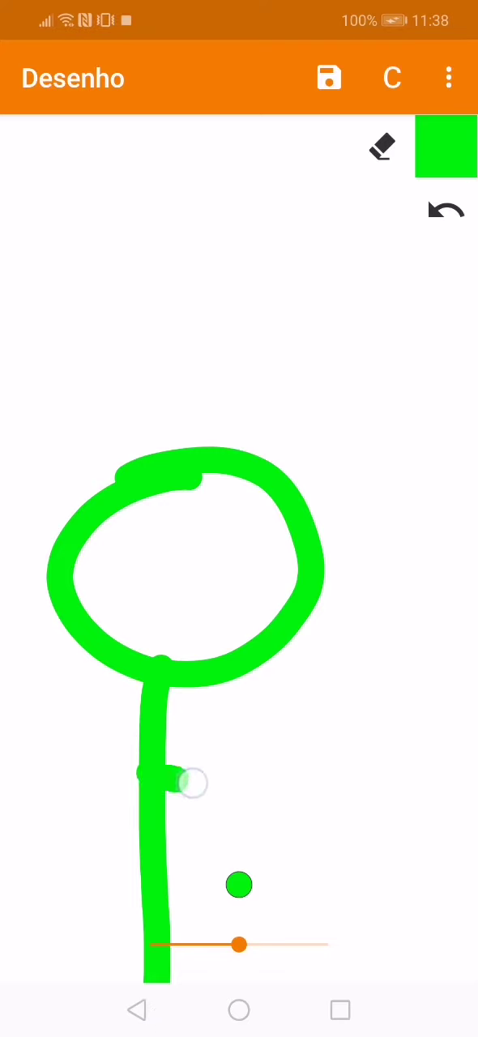
drag(193, 782, 378, 577)
drag(44, 276, 6, 354)
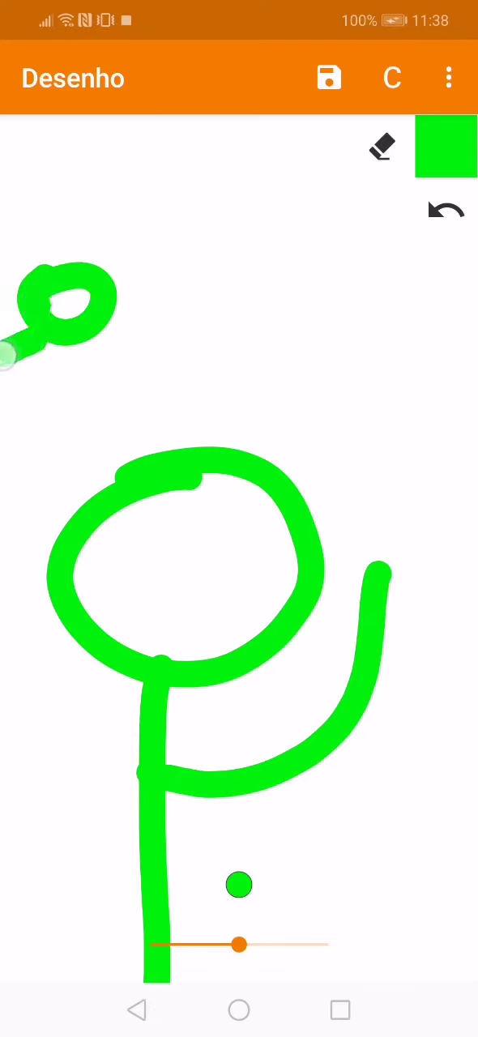
mouse_move(137, 186)
mouse_down()
mouse_move(81, 267)
mouse_move(162, 237)
mouse_up()
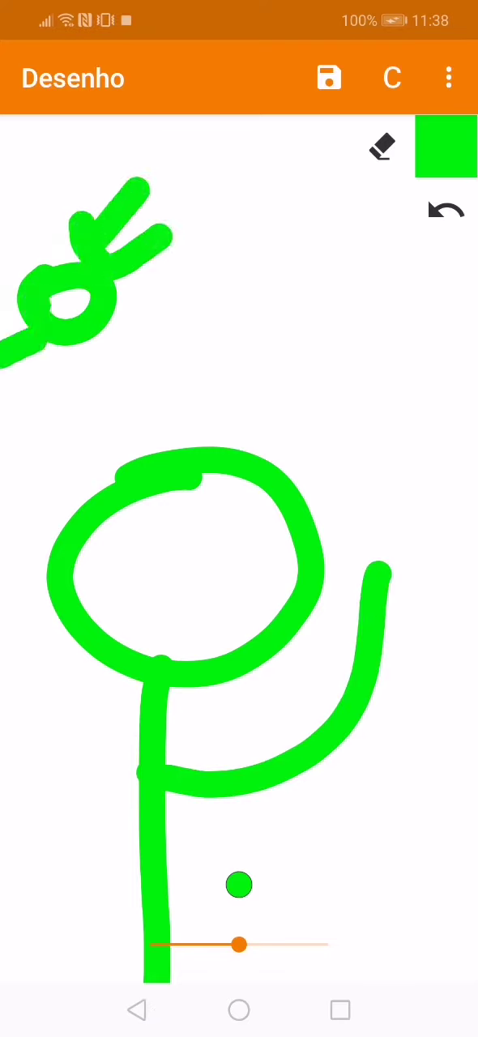
drag(17, 356, 191, 308)
drag(8, 421, 202, 365)
click(446, 209)
click(446, 210)
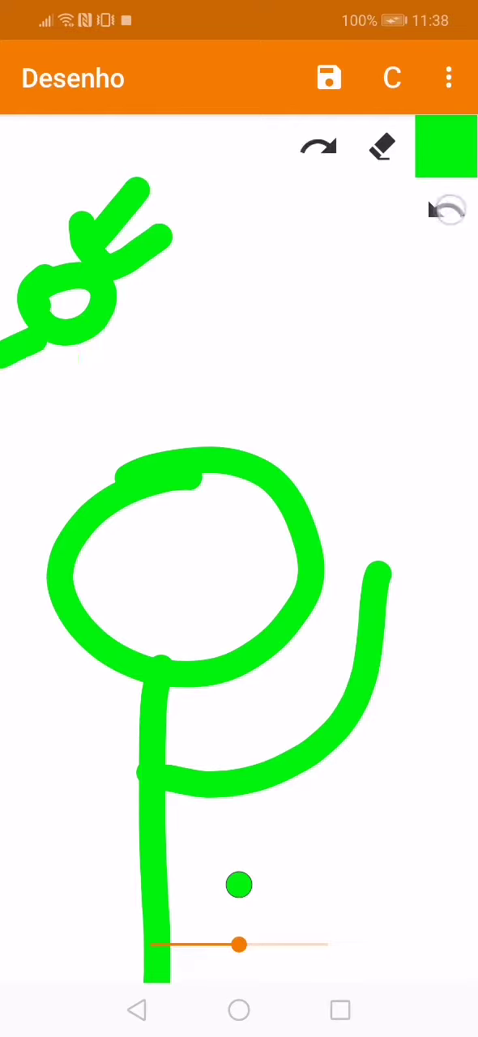
click(446, 210)
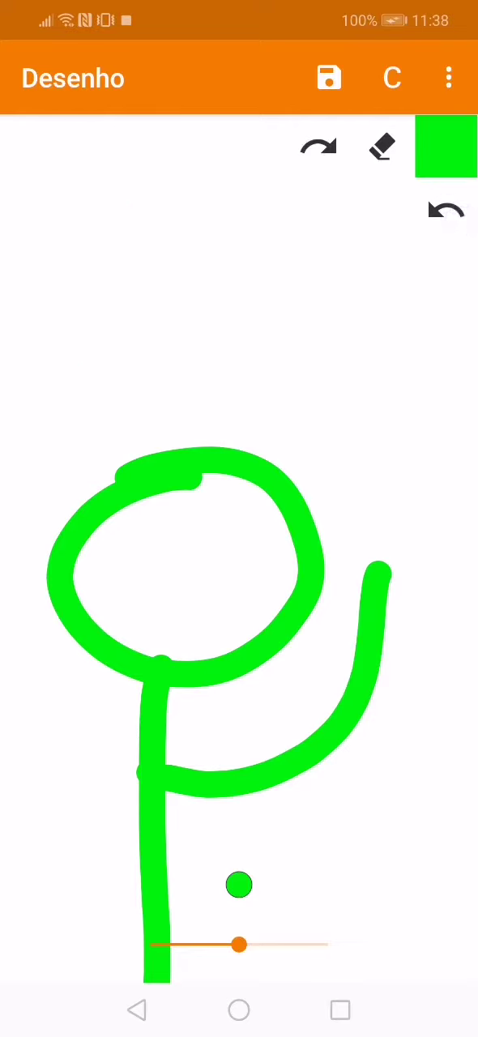
mouse_move(276, 195)
mouse_down()
mouse_move(280, 199)
mouse_move(272, 276)
mouse_move(243, 324)
mouse_move(291, 328)
mouse_up()
mouse_move(284, 276)
mouse_down()
mouse_move(341, 272)
mouse_move(227, 253)
mouse_up()
drag(170, 182, 231, 184)
drag(187, 218, 259, 174)
drag(211, 142, 258, 184)
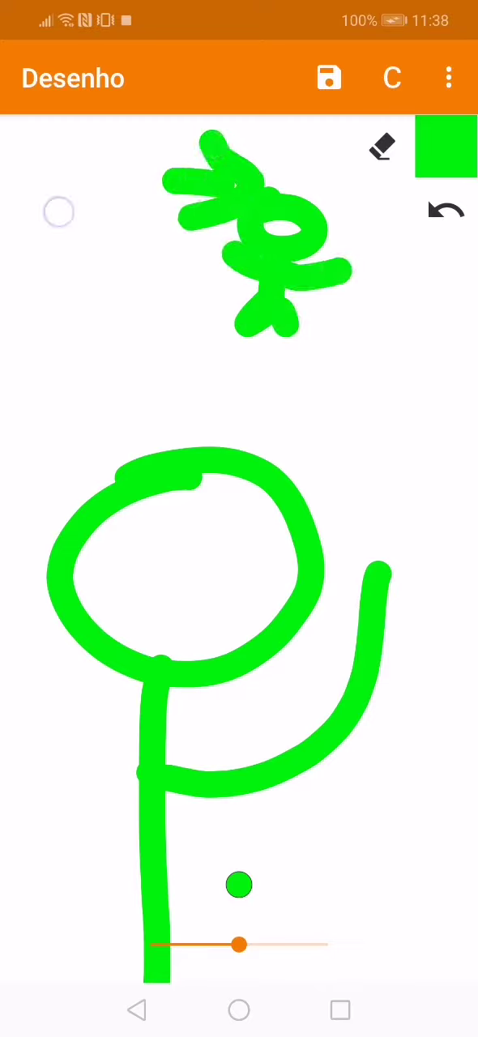
drag(59, 212, 57, 158)
mouse_move(57, 158)
mouse_down()
mouse_move(101, 203)
mouse_move(122, 210)
mouse_up()
drag(121, 146, 174, 146)
drag(126, 186, 154, 187)
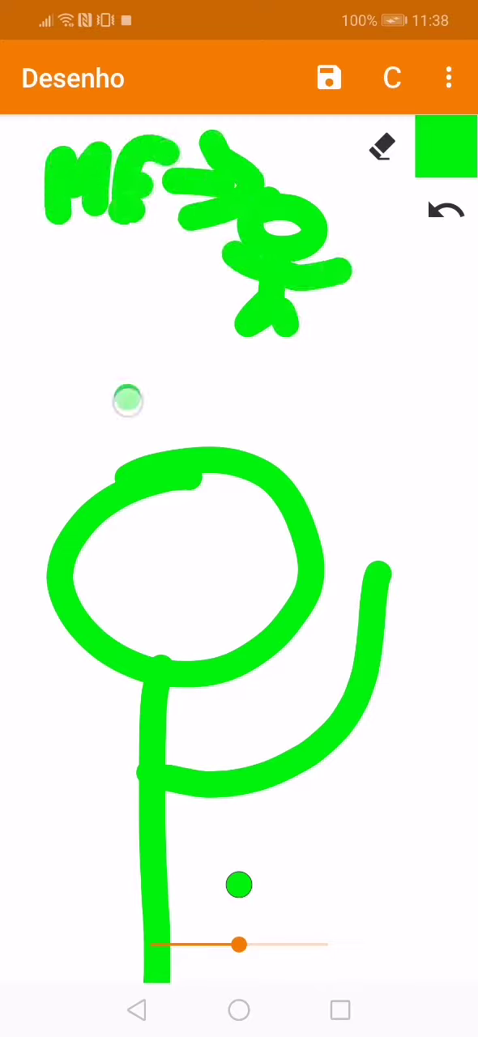
drag(127, 400, 146, 457)
drag(101, 445, 146, 462)
drag(174, 425, 146, 462)
drag(40, 308, 45, 369)
drag(41, 308, 49, 369)
mouse_move(101, 369)
mouse_down()
mouse_move(129, 359)
mouse_move(138, 368)
mouse_up()
mouse_move(101, 340)
mouse_down()
mouse_move(141, 336)
mouse_move(170, 377)
mouse_up()
drag(166, 307, 183, 376)
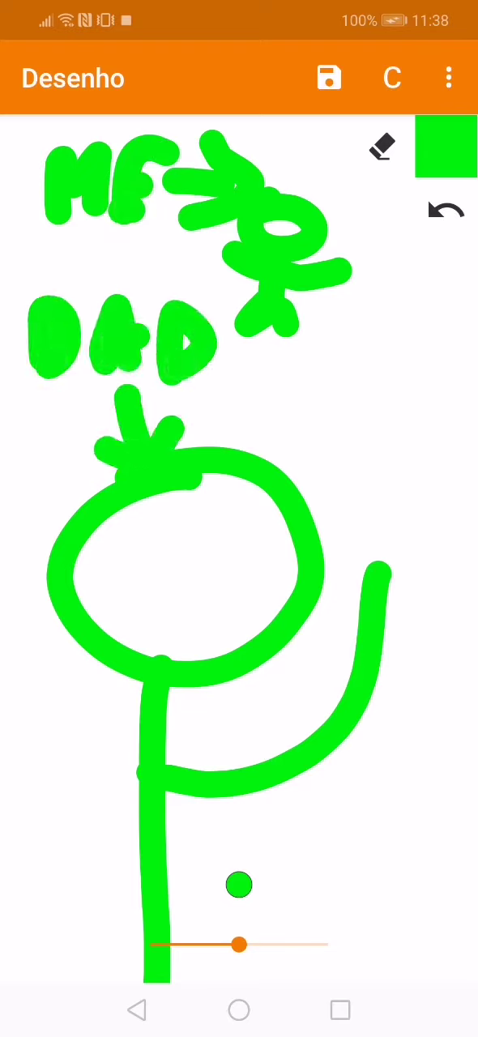
drag(381, 568, 438, 454)
click(446, 209)
click(445, 209)
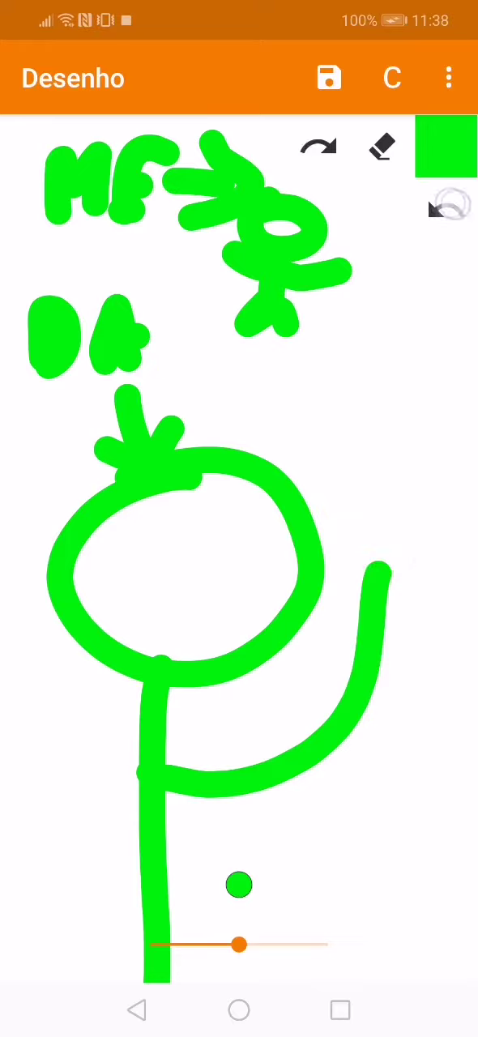
click(446, 209)
click(445, 209)
click(446, 209)
click(446, 209)
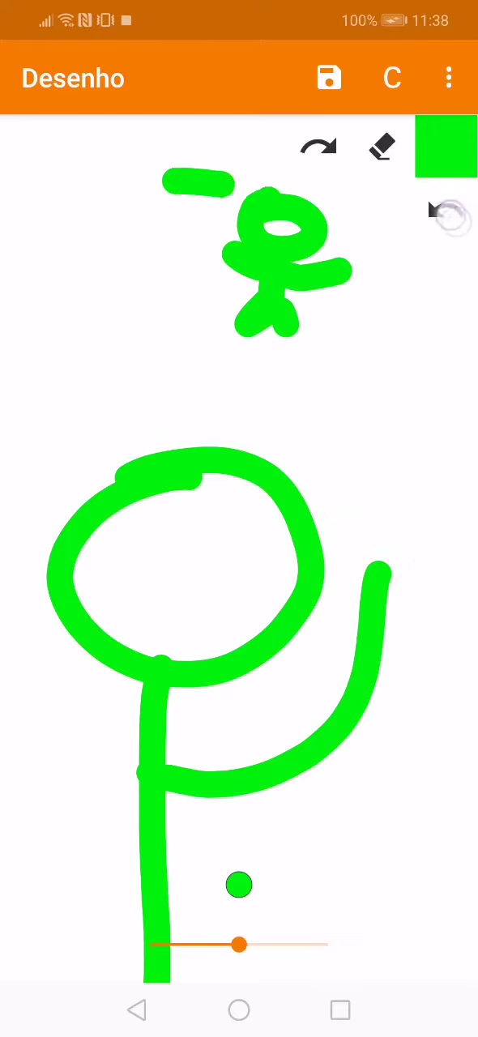
click(446, 209)
click(445, 209)
click(445, 209)
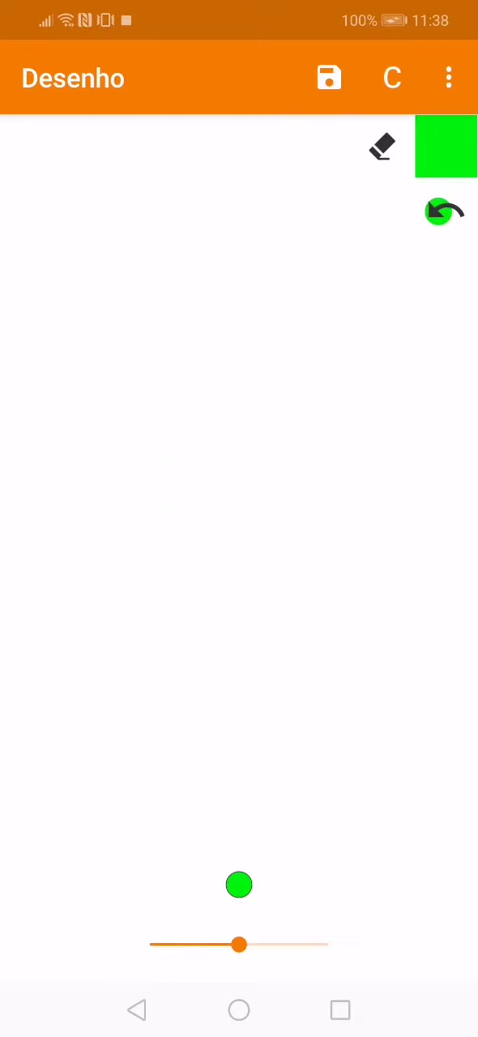
click(442, 209)
mouse_move(57, 402)
mouse_down()
mouse_move(105, 387)
mouse_move(225, 398)
mouse_move(36, 433)
mouse_up()
drag(137, 567, 87, 981)
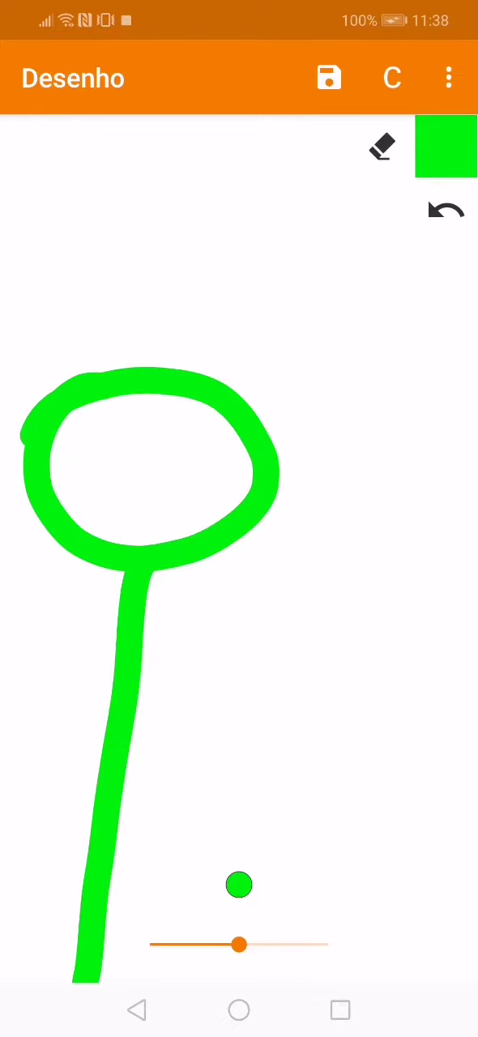
drag(130, 677, 283, 644)
mouse_move(374, 544)
mouse_down()
mouse_move(340, 608)
mouse_move(422, 615)
mouse_move(429, 534)
mouse_move(405, 444)
mouse_move(376, 535)
mouse_up()
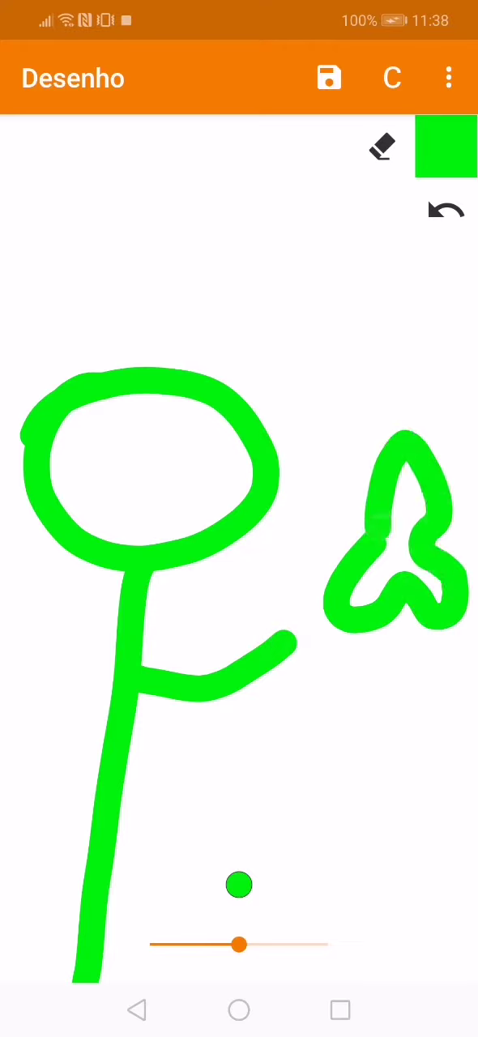
click(446, 213)
click(445, 212)
click(445, 212)
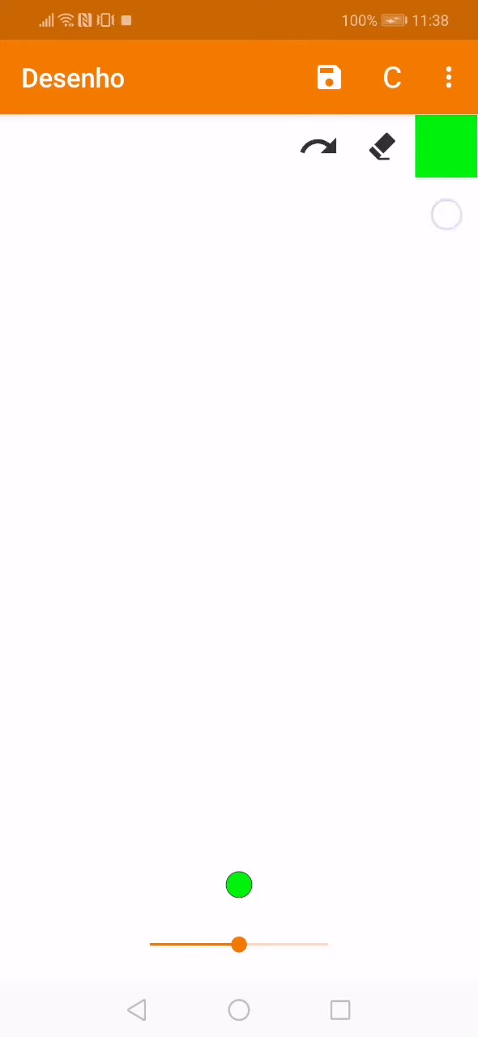
Step: Draw long horizontal lines, a left edge, three diagonal slats and a V shape
mouse_move(32, 719)
mouse_down()
mouse_move(69, 733)
mouse_move(466, 691)
mouse_up()
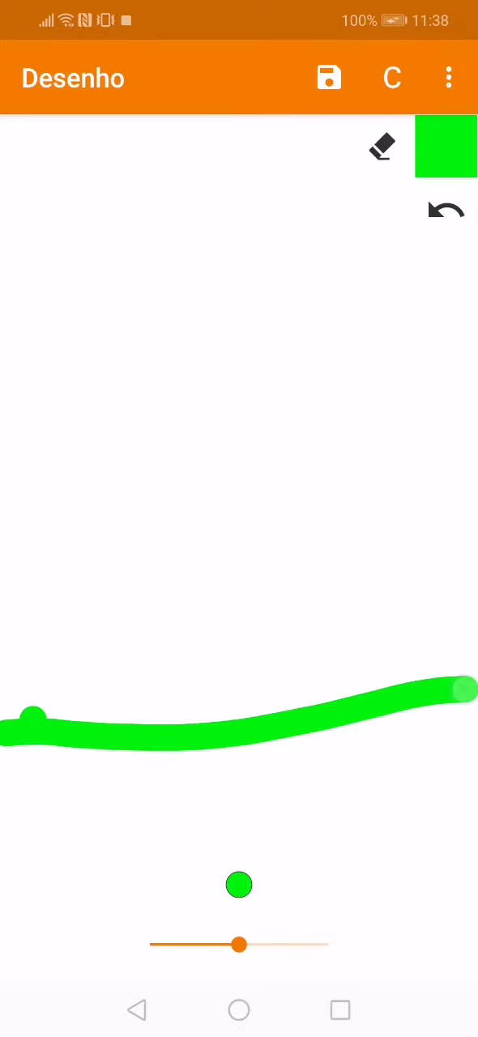
drag(4, 541, 469, 521)
mouse_move(4, 543)
mouse_down()
mouse_move(32, 486)
mouse_move(97, 409)
mouse_move(470, 408)
mouse_up()
drag(18, 774, 17, 551)
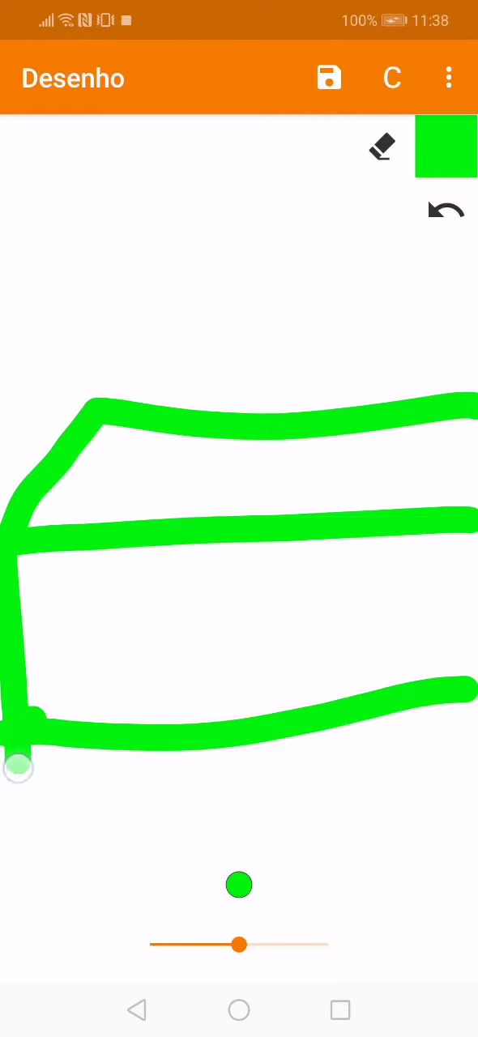
drag(129, 522, 204, 434)
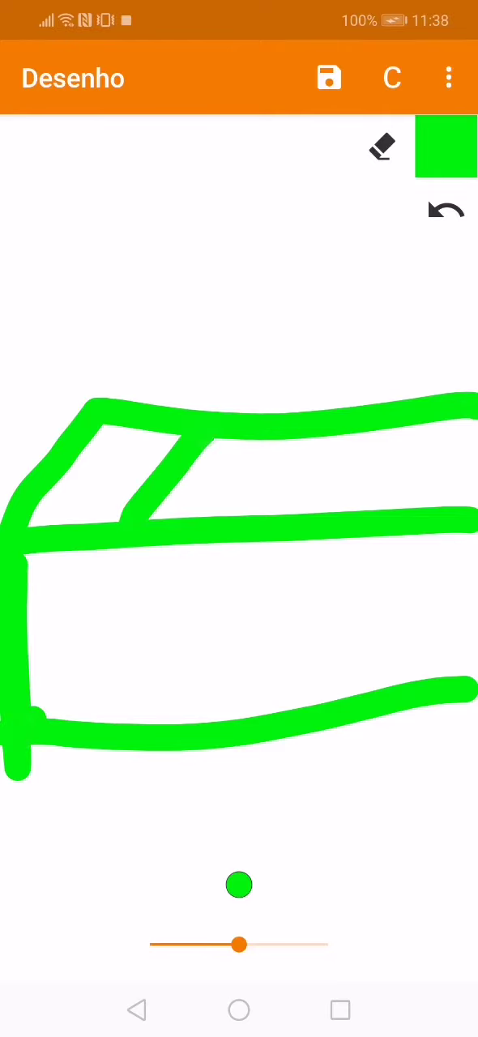
drag(268, 515, 322, 432)
drag(389, 518, 454, 413)
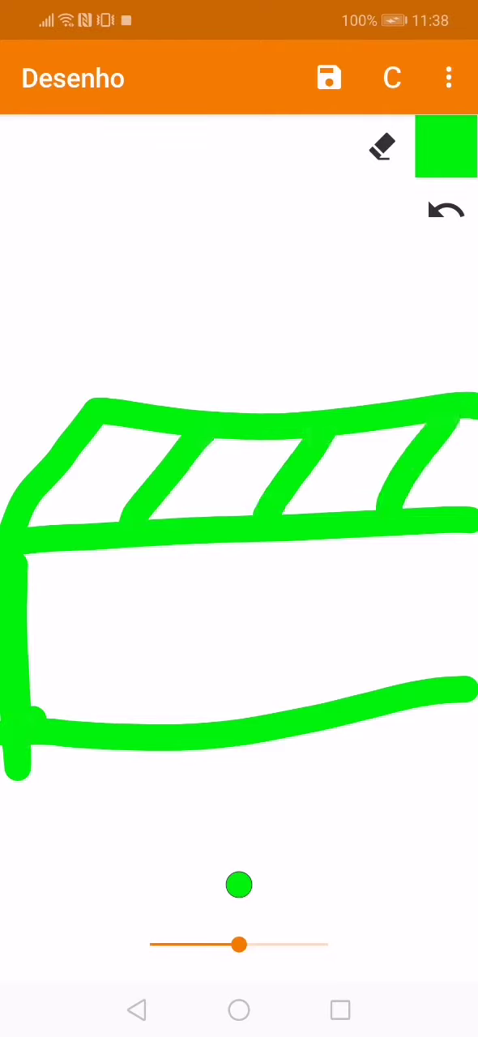
drag(96, 352, 109, 470)
drag(73, 462, 141, 452)
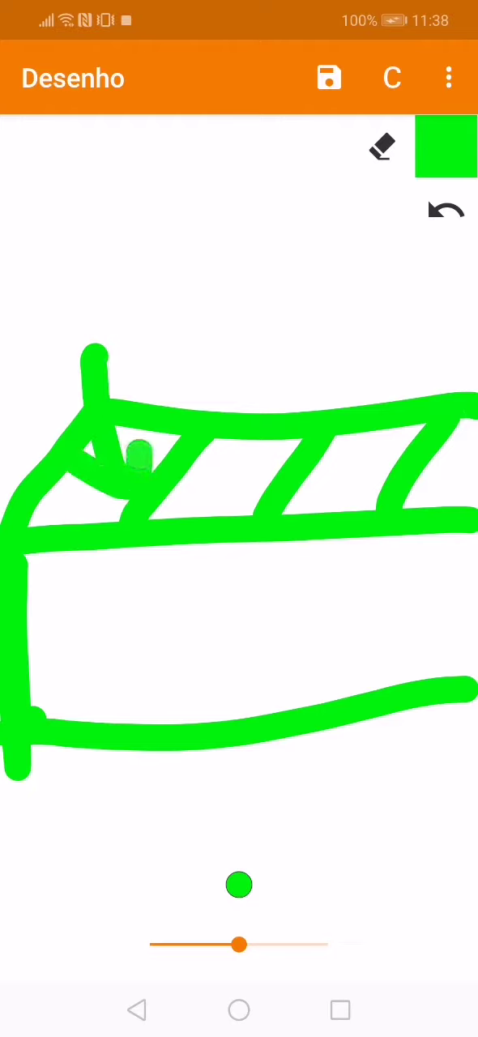
Step: Undo the striped ledge strokes until only the small dot is left
click(446, 209)
double_click(446, 209)
triple_click(446, 209)
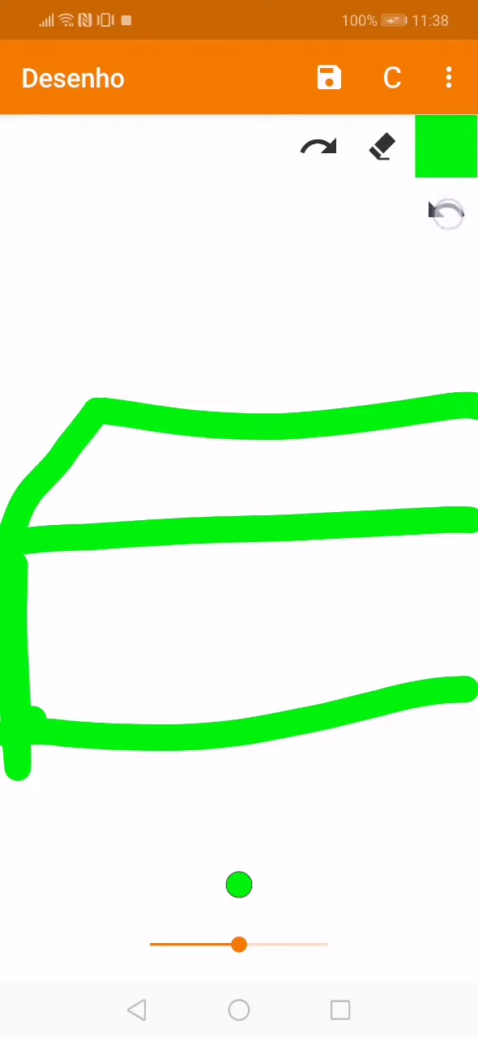
double_click(445, 209)
click(446, 209)
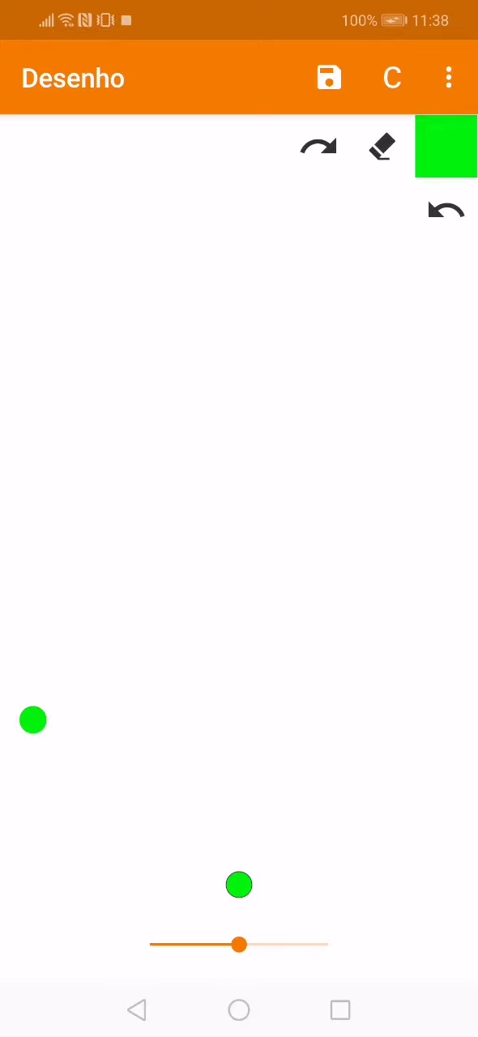
click(446, 209)
drag(133, 483, 190, 426)
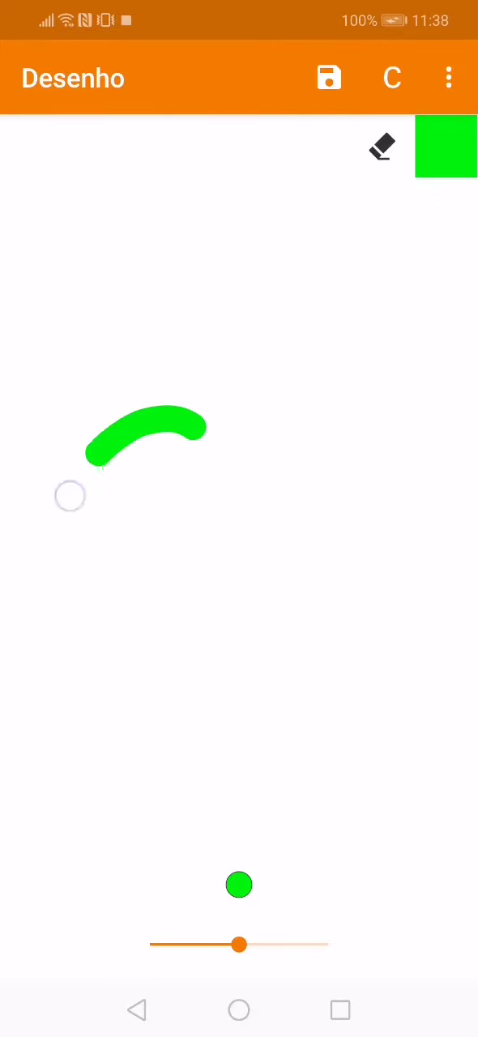
drag(215, 669, 219, 965)
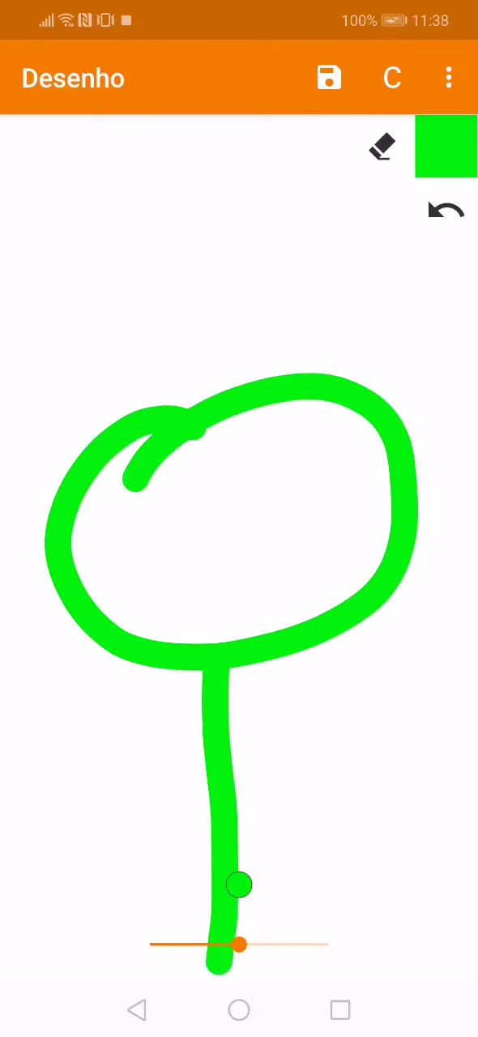
drag(211, 770, 193, 560)
drag(209, 778, 219, 571)
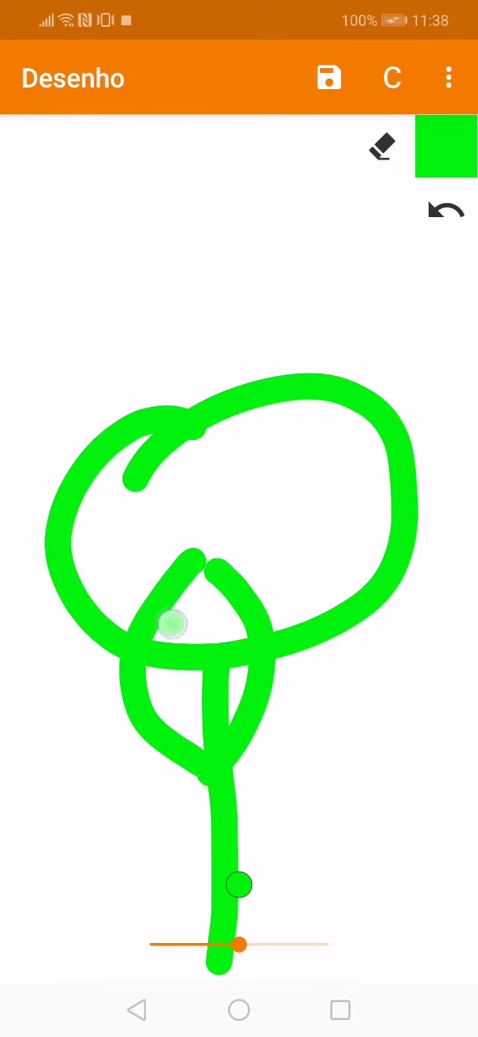
drag(174, 624, 214, 614)
click(186, 509)
click(446, 209)
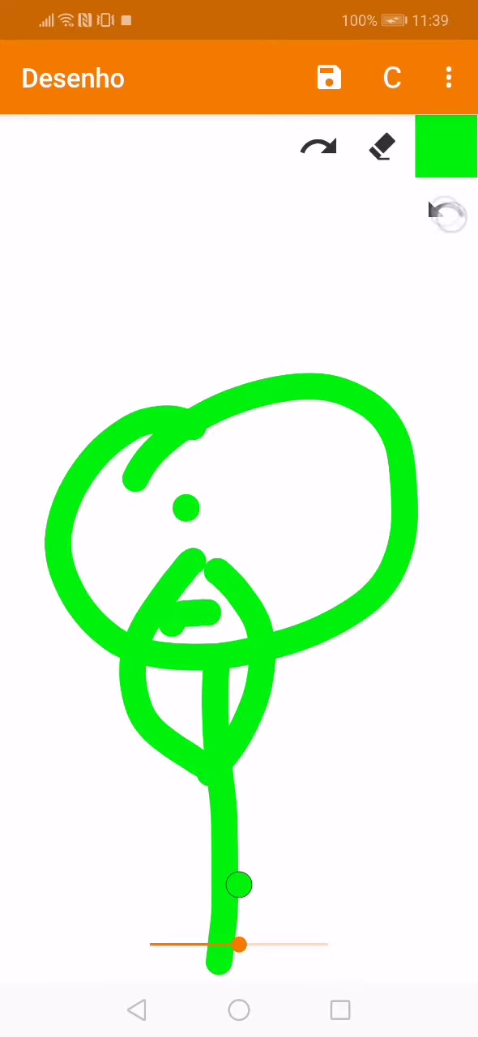
click(446, 209)
click(447, 209)
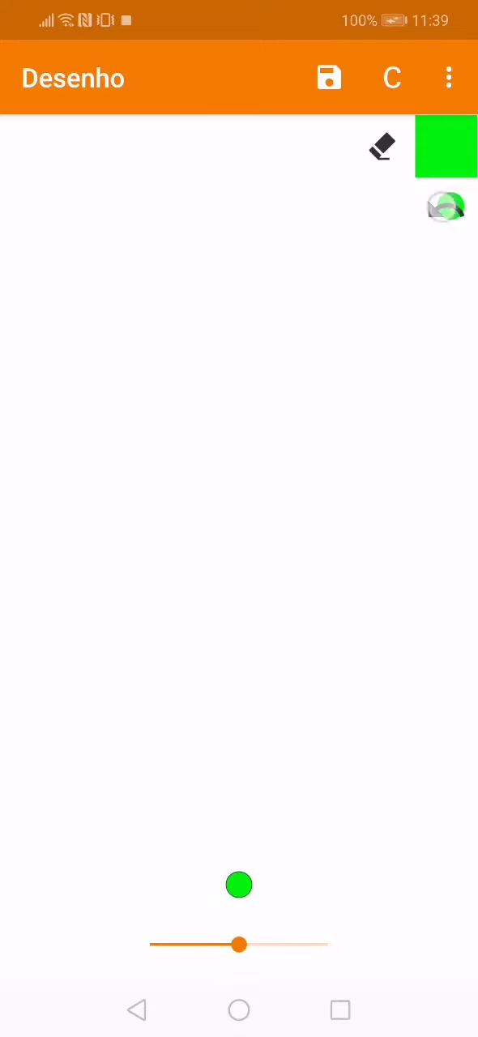
click(447, 209)
drag(63, 467, 24, 502)
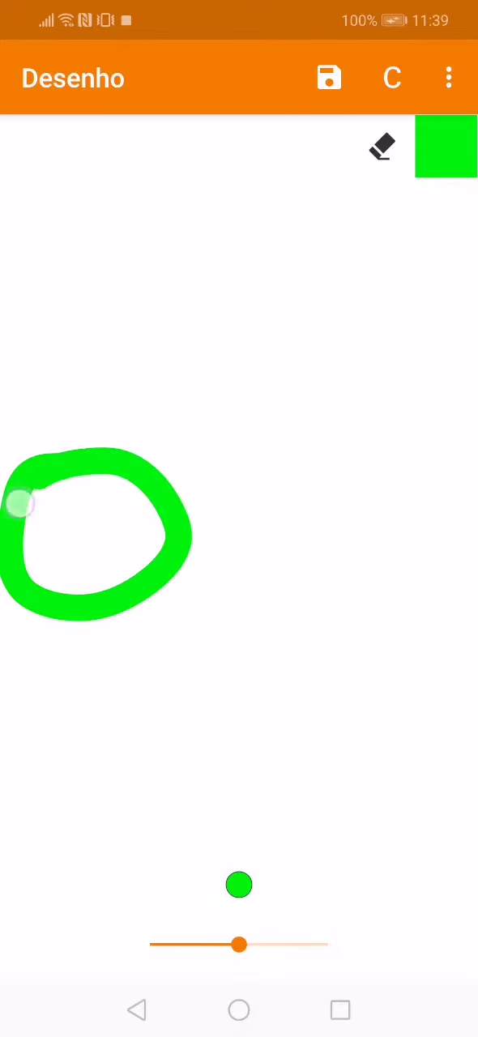
drag(72, 616, 69, 981)
drag(73, 701, 142, 689)
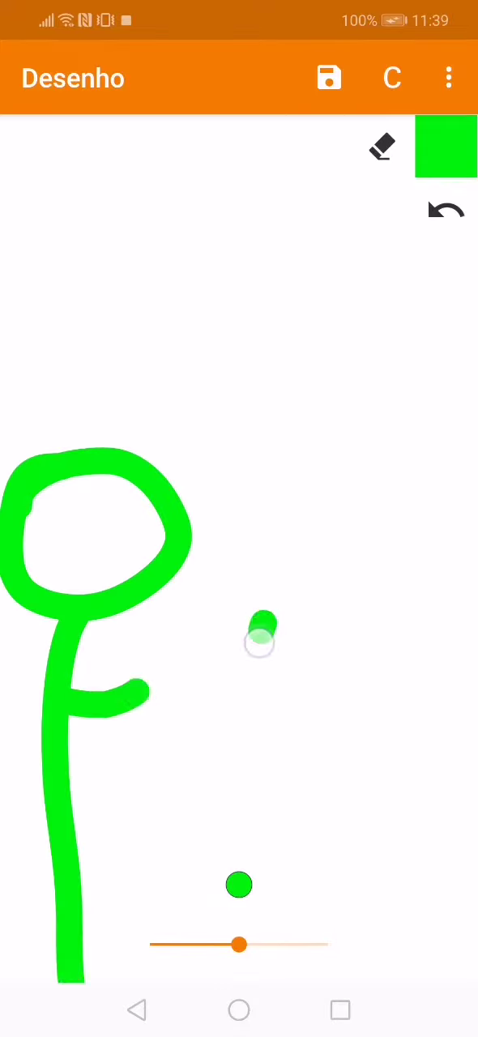
mouse_move(264, 620)
mouse_down()
mouse_move(322, 574)
mouse_move(259, 616)
mouse_up()
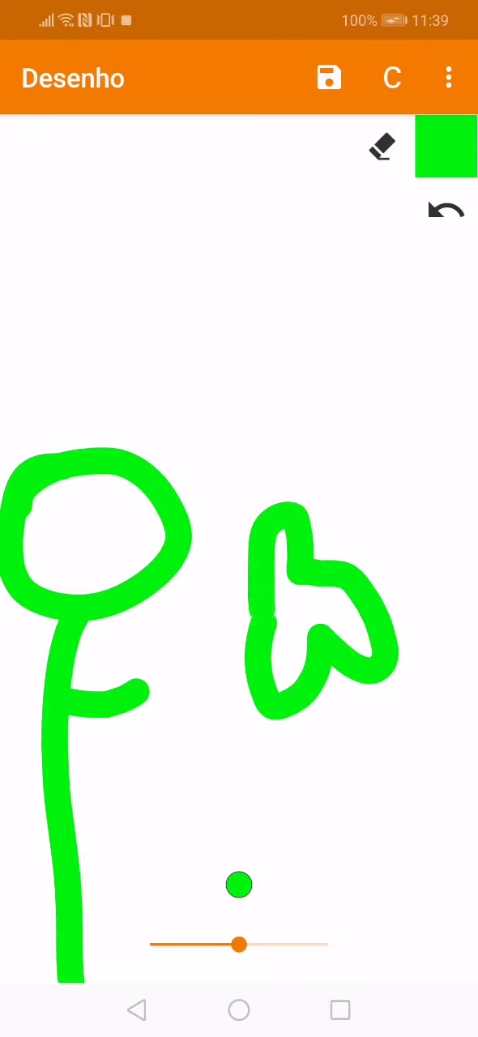
click(447, 209)
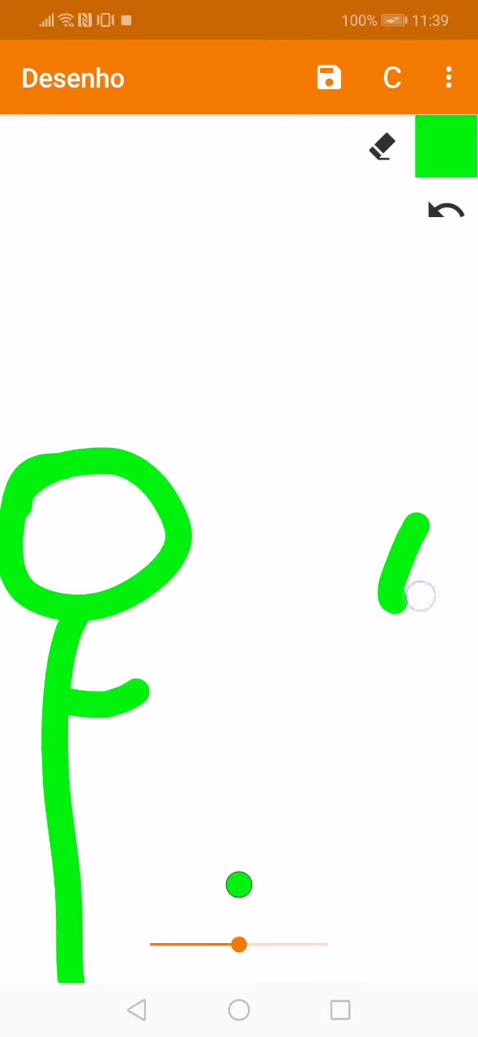
drag(421, 597, 466, 486)
click(446, 209)
click(445, 209)
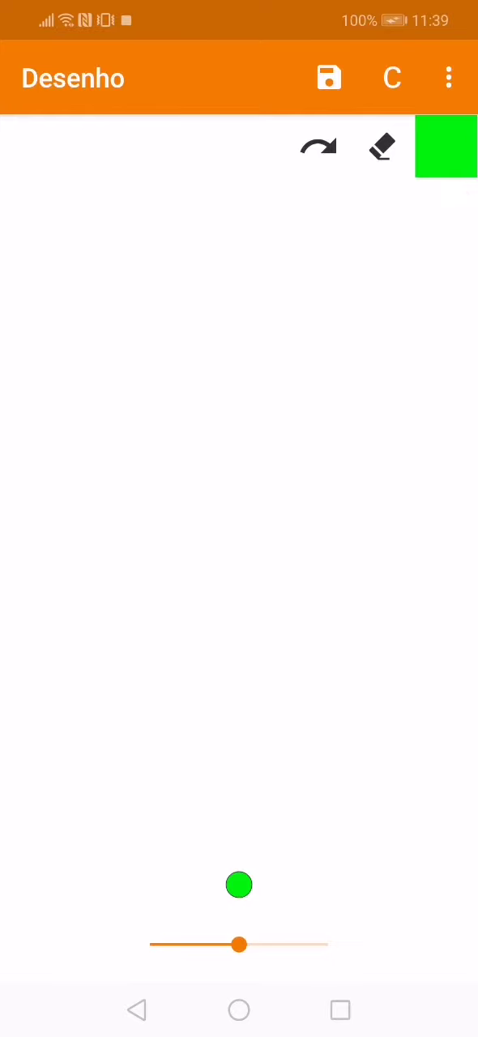
drag(8, 685, 474, 681)
drag(7, 653, 463, 480)
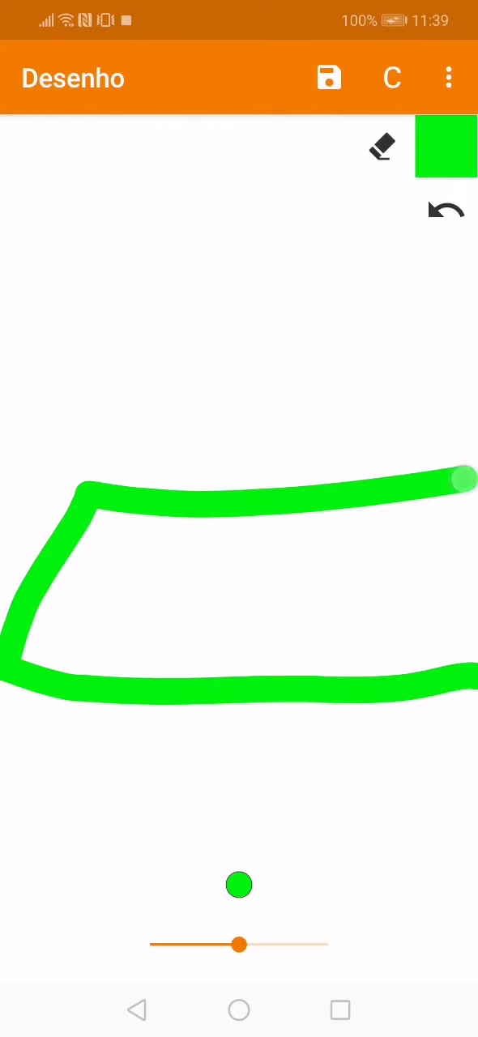
drag(89, 486, 466, 403)
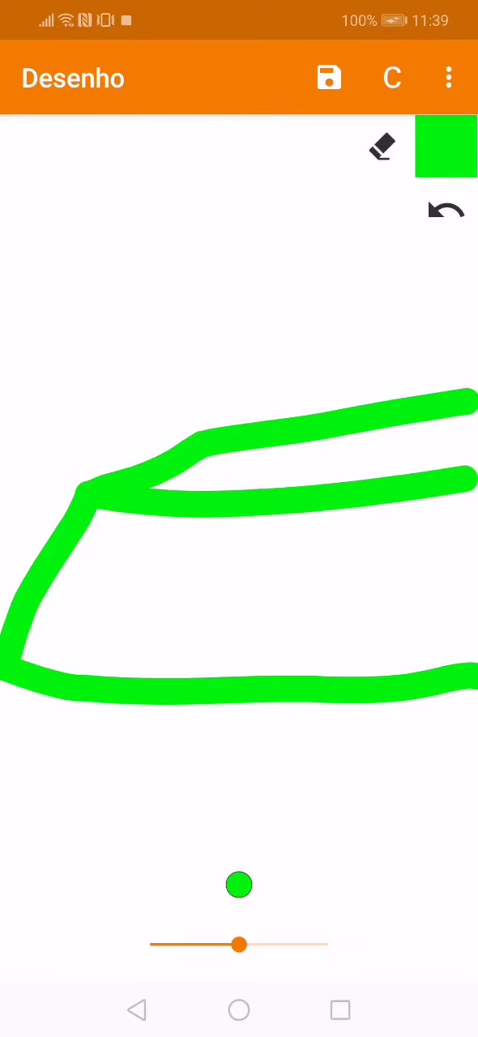
drag(241, 511, 276, 454)
drag(357, 510, 393, 421)
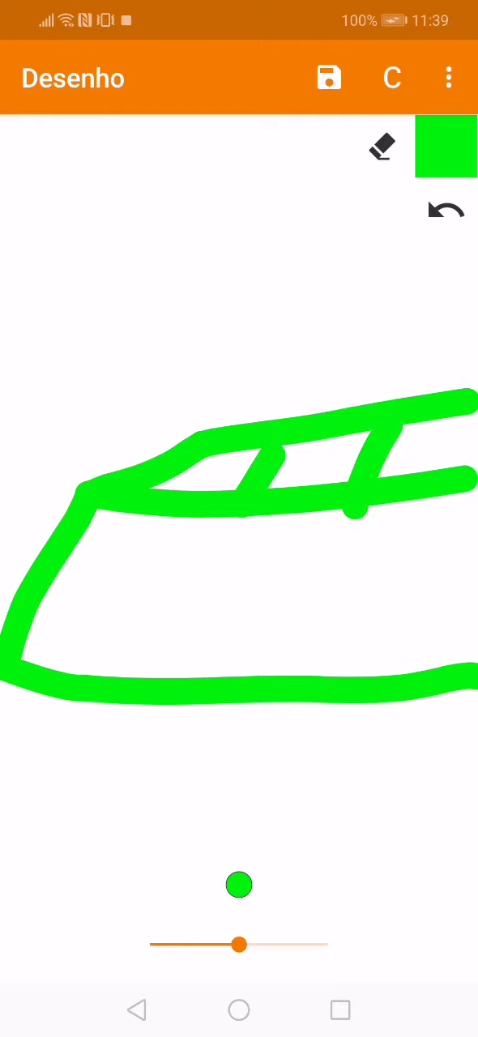
mouse_move(124, 347)
mouse_down()
mouse_move(227, 486)
mouse_move(186, 482)
mouse_up()
drag(235, 381, 231, 454)
click(445, 209)
click(446, 209)
click(445, 209)
click(446, 209)
click(446, 209)
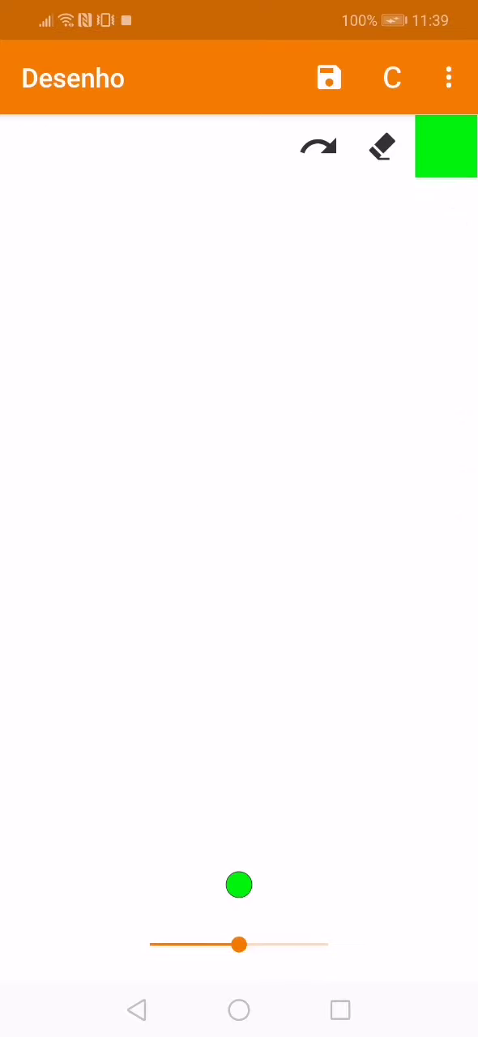
mouse_move(138, 510)
mouse_down()
mouse_move(81, 559)
mouse_move(133, 628)
mouse_move(111, 1013)
mouse_up()
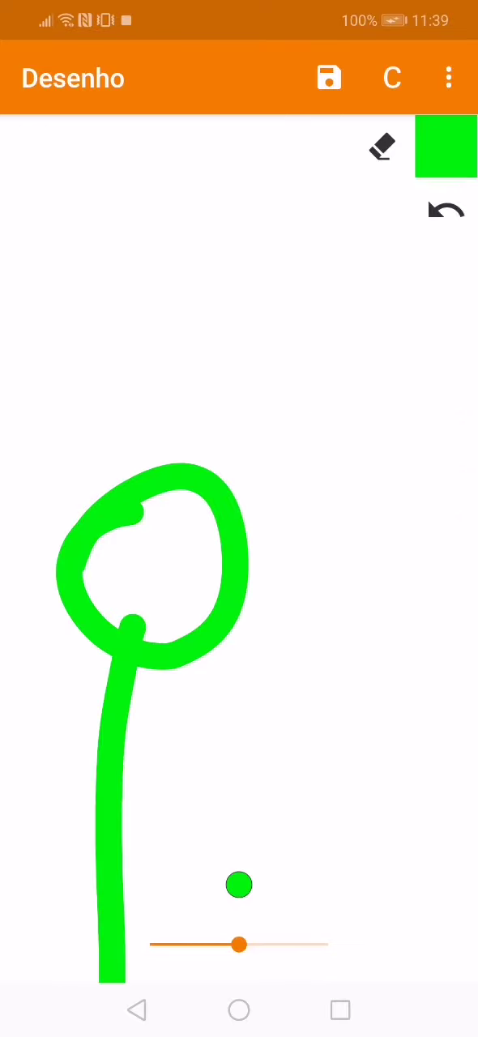
drag(126, 754, 263, 719)
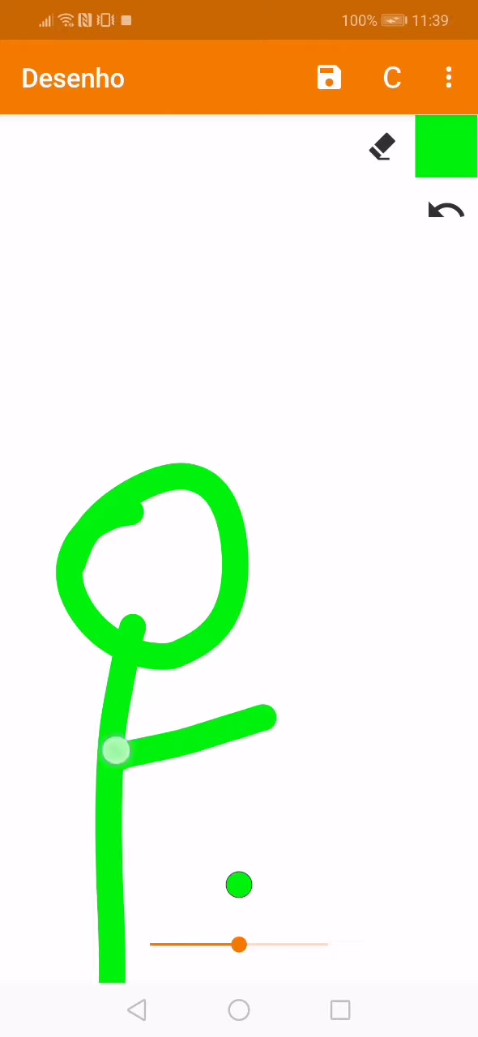
drag(116, 751, 18, 677)
drag(103, 768, 297, 783)
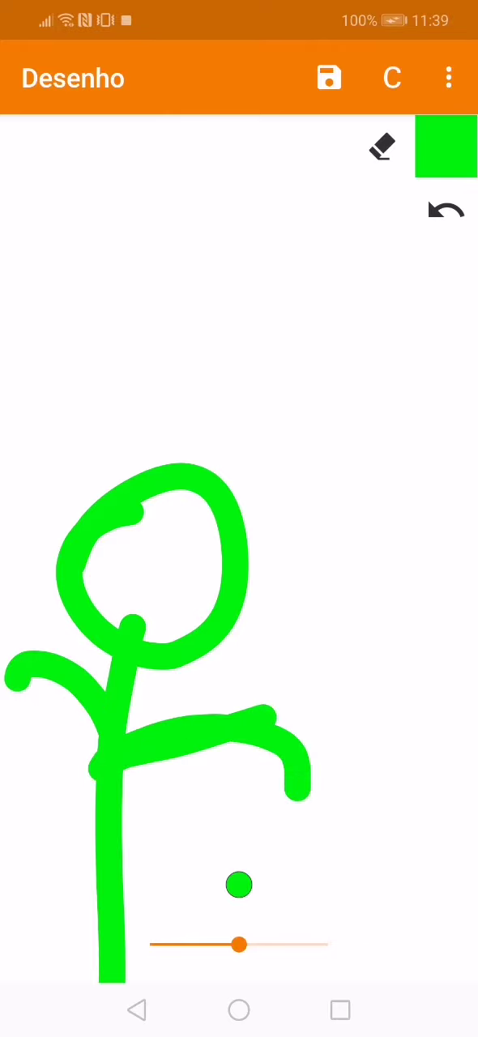
click(446, 209)
click(446, 209)
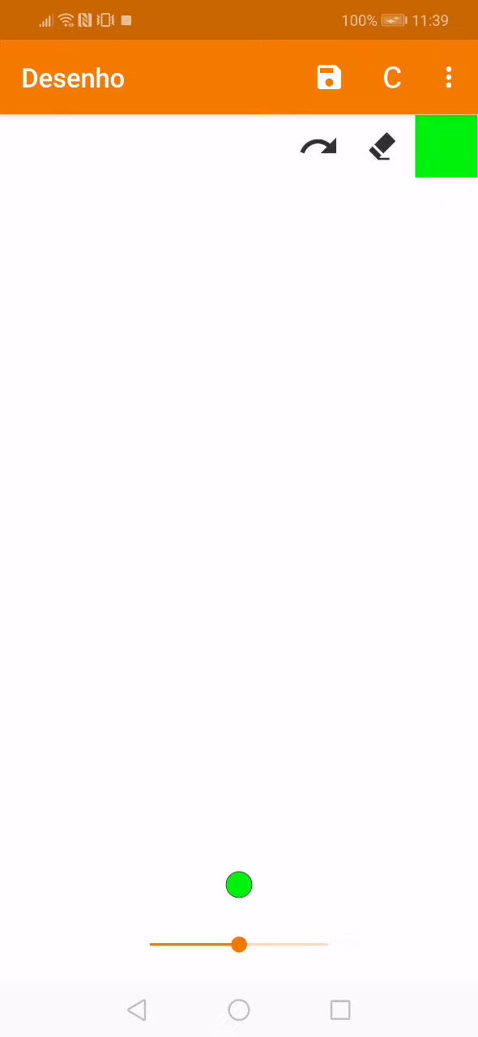
drag(187, 427, 162, 478)
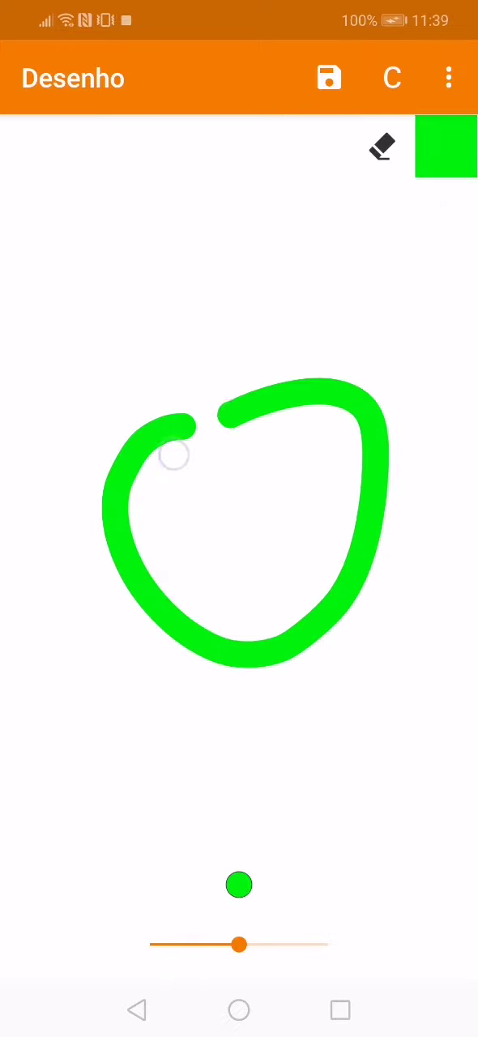
drag(154, 519, 210, 486)
click(176, 533)
drag(267, 519, 275, 486)
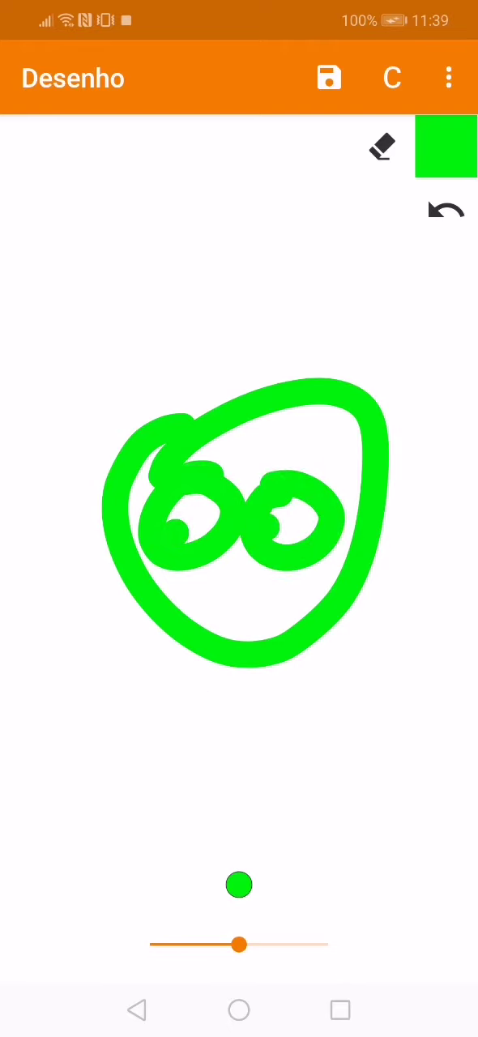
drag(192, 685, 191, 980)
mouse_move(184, 737)
mouse_down()
mouse_move(184, 640)
mouse_move(239, 588)
mouse_up()
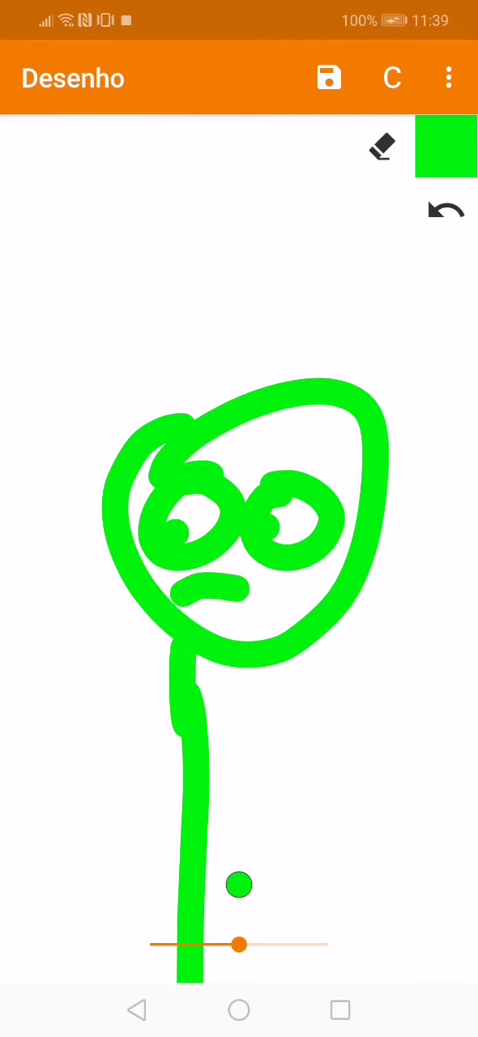
click(446, 210)
click(445, 210)
click(446, 210)
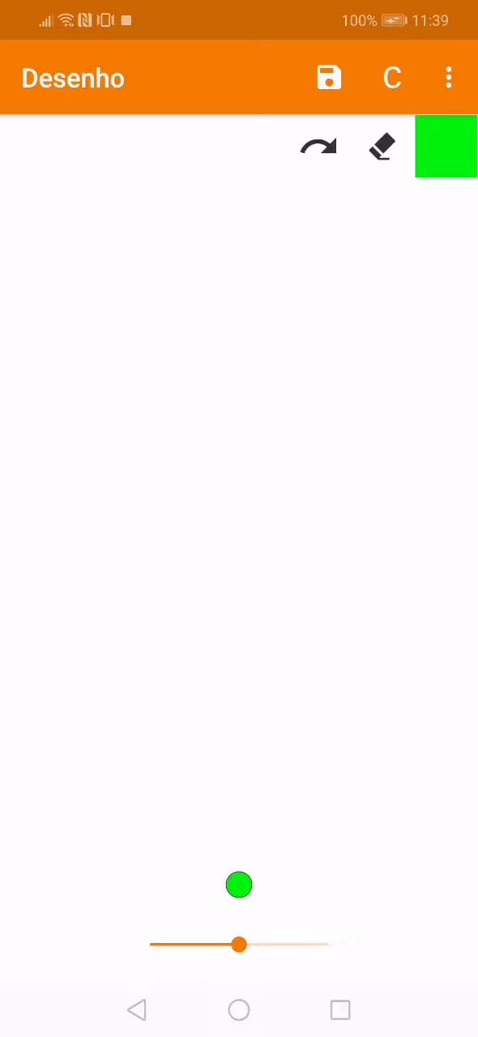
mouse_move(150, 499)
mouse_down()
mouse_move(73, 567)
mouse_move(90, 551)
mouse_up()
drag(138, 672, 48, 908)
drag(105, 770, 113, 895)
mouse_move(125, 745)
mouse_down()
mouse_move(229, 729)
mouse_move(71, 719)
mouse_up()
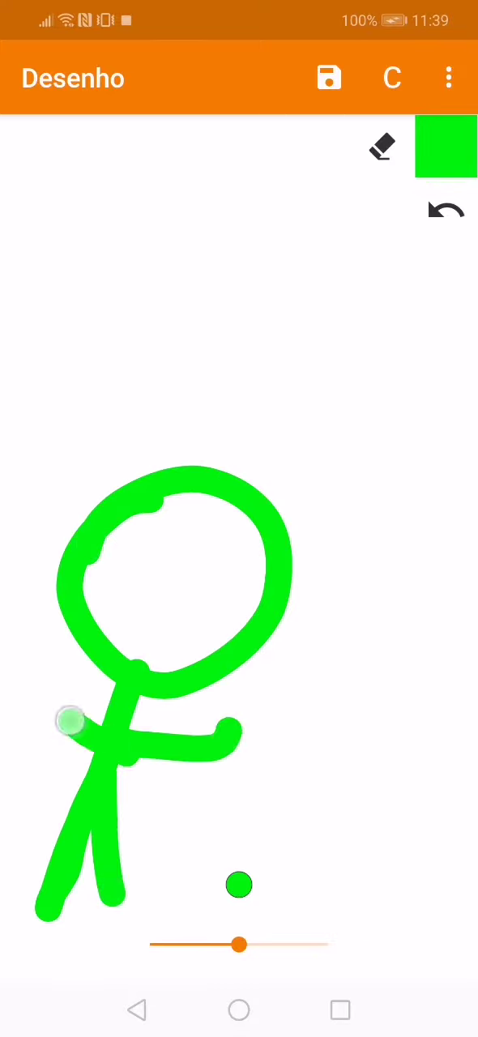
mouse_move(349, 611)
mouse_down()
mouse_move(369, 555)
mouse_move(401, 600)
mouse_up()
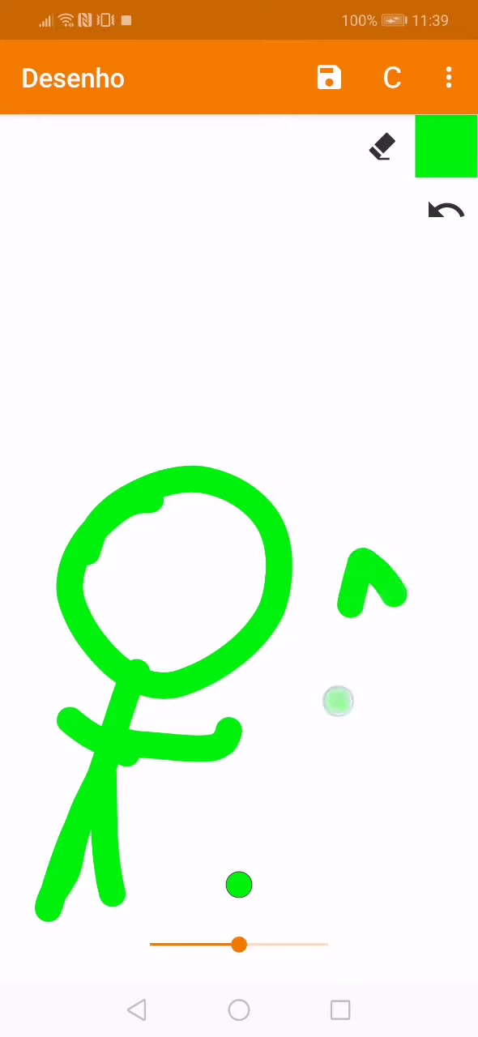
drag(333, 705, 357, 681)
drag(356, 681, 377, 709)
drag(348, 794, 381, 758)
drag(381, 758, 399, 796)
drag(243, 842, 284, 798)
drag(284, 798, 304, 839)
drag(276, 438, 320, 405)
drag(320, 406, 354, 438)
mouse_move(68, 417)
mouse_down()
mouse_move(105, 365)
mouse_move(146, 417)
mouse_up()
mouse_move(174, 186)
mouse_down()
mouse_move(194, 284)
mouse_move(174, 187)
mouse_up()
drag(186, 275, 12, 344)
click(445, 211)
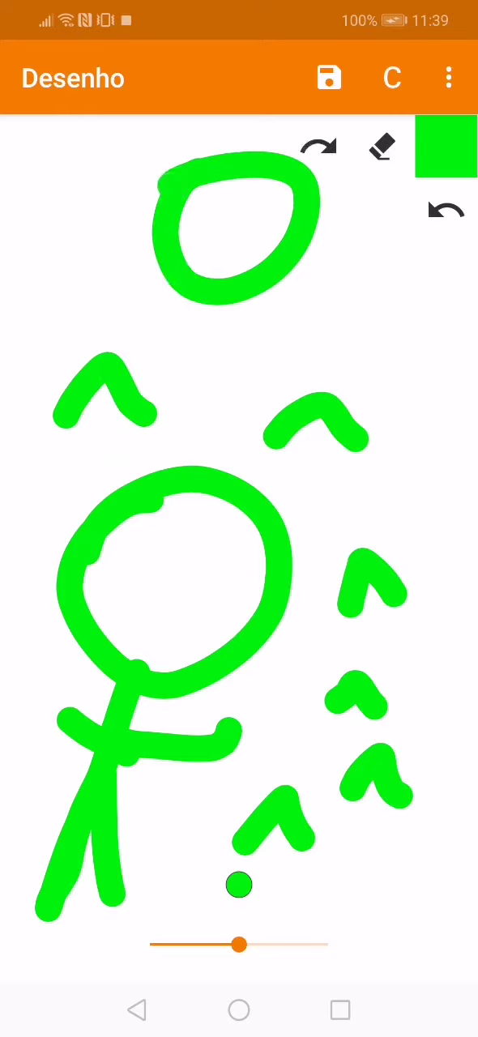
click(445, 211)
click(446, 210)
click(446, 211)
click(445, 211)
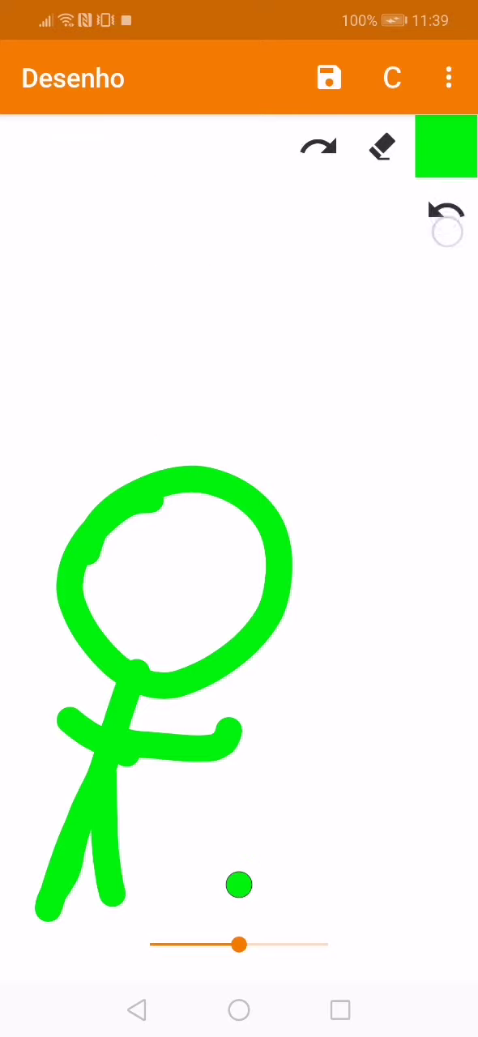
click(445, 211)
click(446, 213)
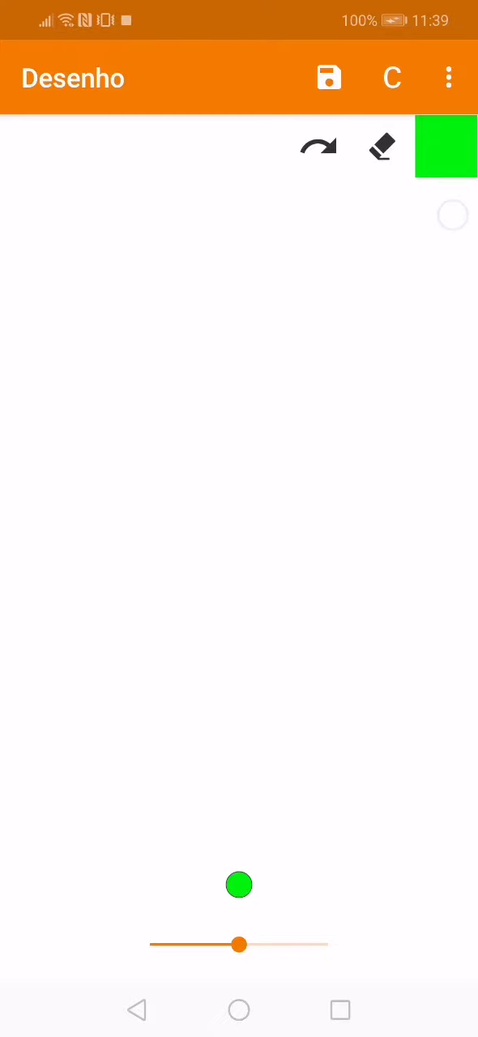
drag(48, 660, 22, 798)
drag(66, 823, 75, 984)
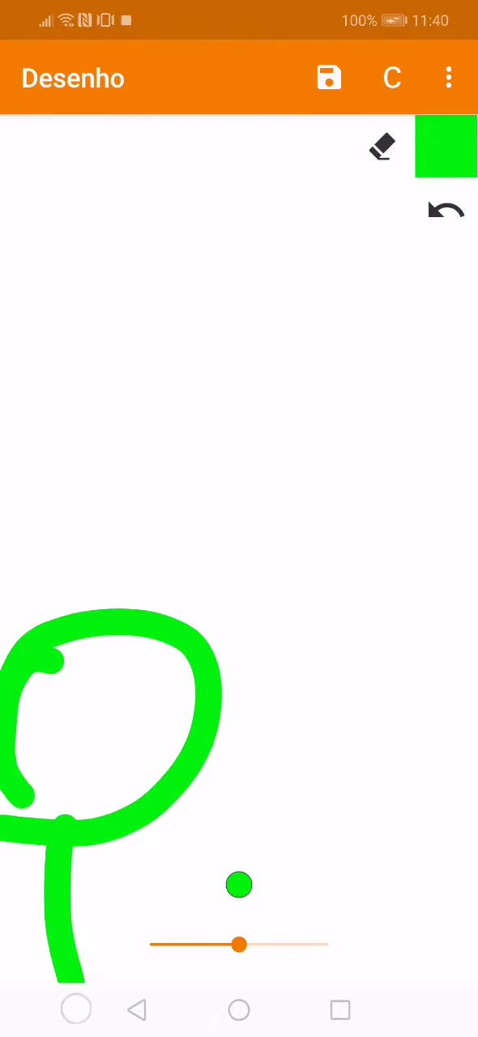
drag(158, 419, 474, 437)
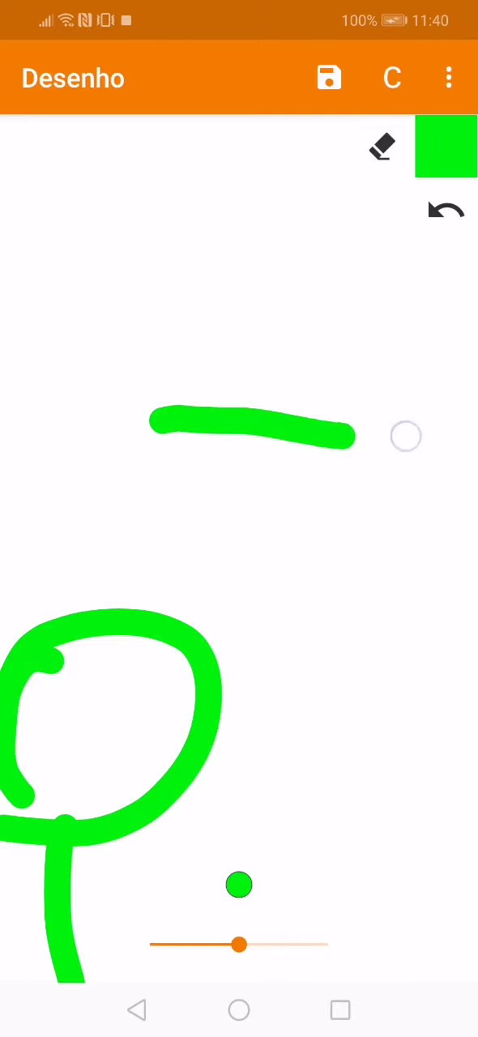
drag(162, 405, 477, 304)
drag(291, 263, 476, 235)
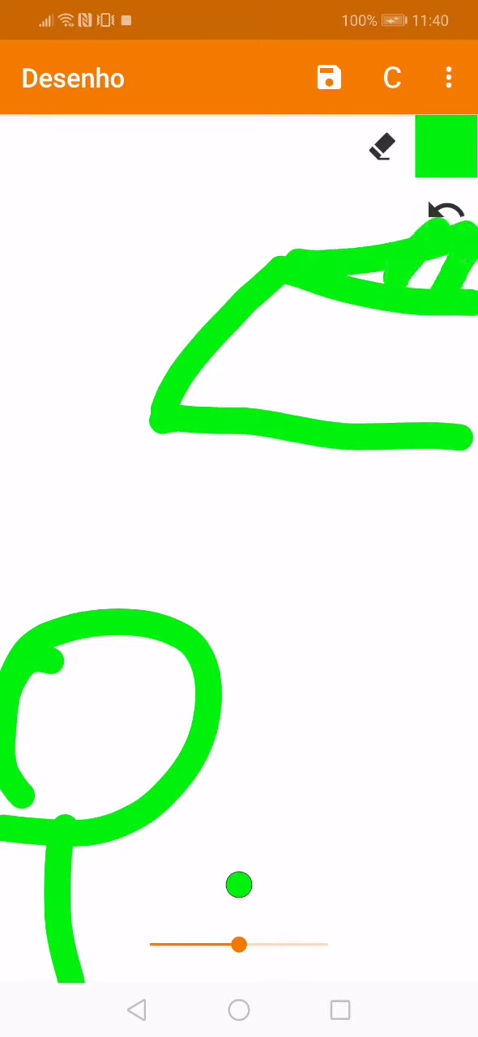
click(445, 211)
click(445, 209)
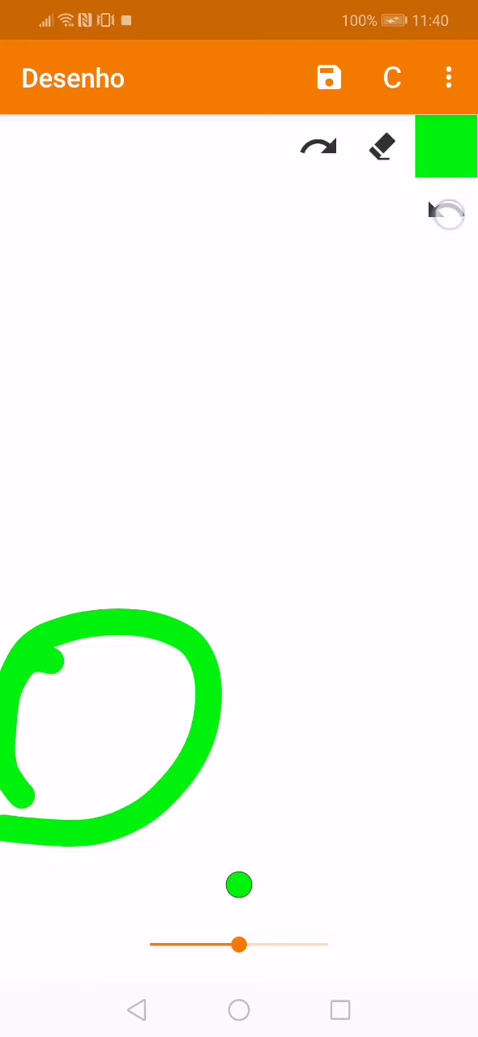
click(446, 209)
drag(154, 502, 81, 583)
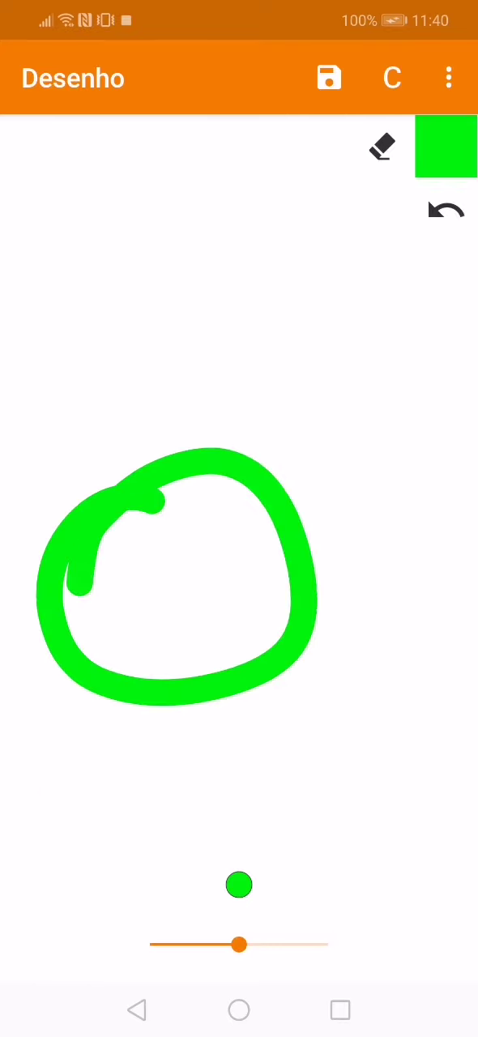
drag(146, 672, 77, 981)
drag(123, 850, 274, 806)
drag(122, 814, 44, 782)
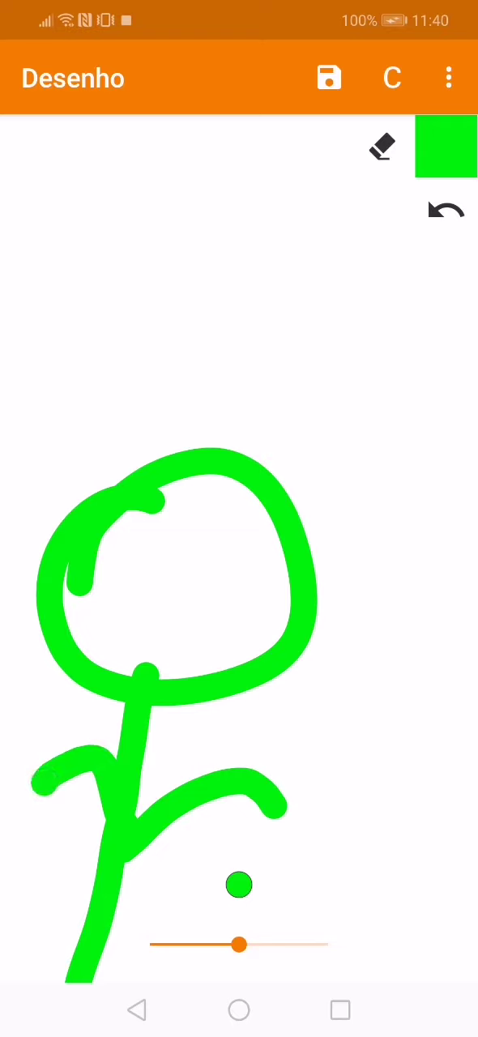
click(446, 209)
click(445, 209)
click(445, 209)
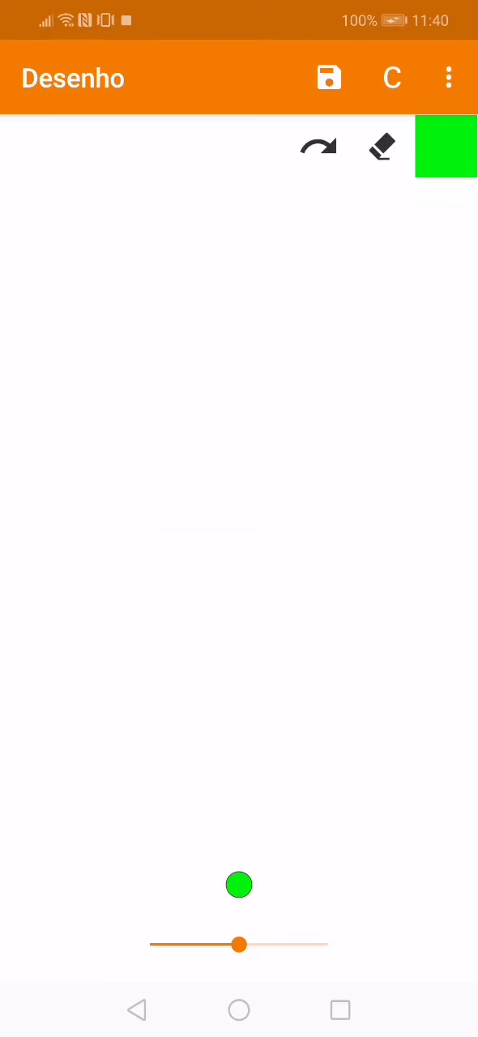
Step: Draw two horizontal lines, two circles between them and a looping shape below
mouse_move(12, 368)
mouse_down()
mouse_move(170, 402)
mouse_move(461, 417)
mouse_up()
drag(12, 242, 466, 251)
drag(276, 267, 469, 397)
mouse_move(126, 239)
mouse_down()
mouse_move(65, 291)
mouse_move(8, 388)
mouse_up()
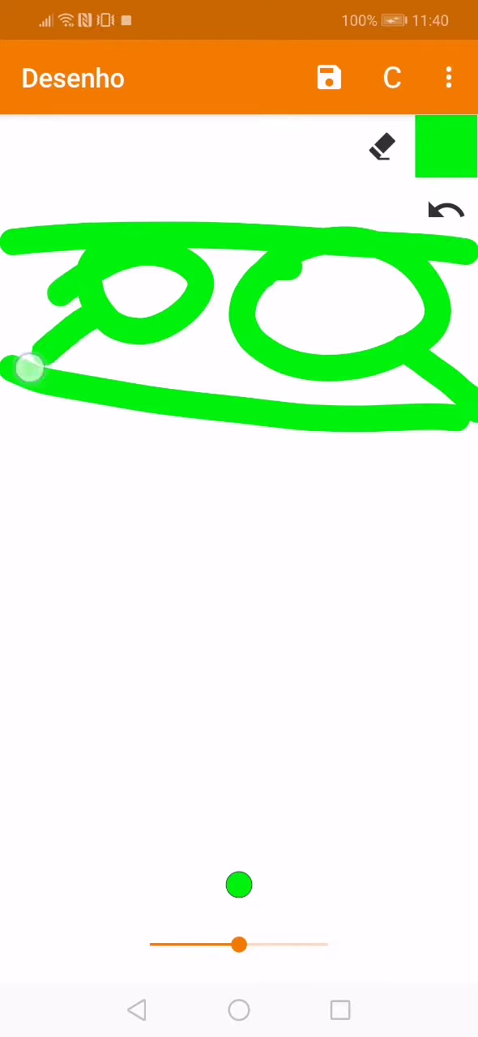
mouse_move(136, 679)
mouse_down()
mouse_move(210, 681)
mouse_move(308, 624)
mouse_move(122, 518)
mouse_move(139, 663)
mouse_up()
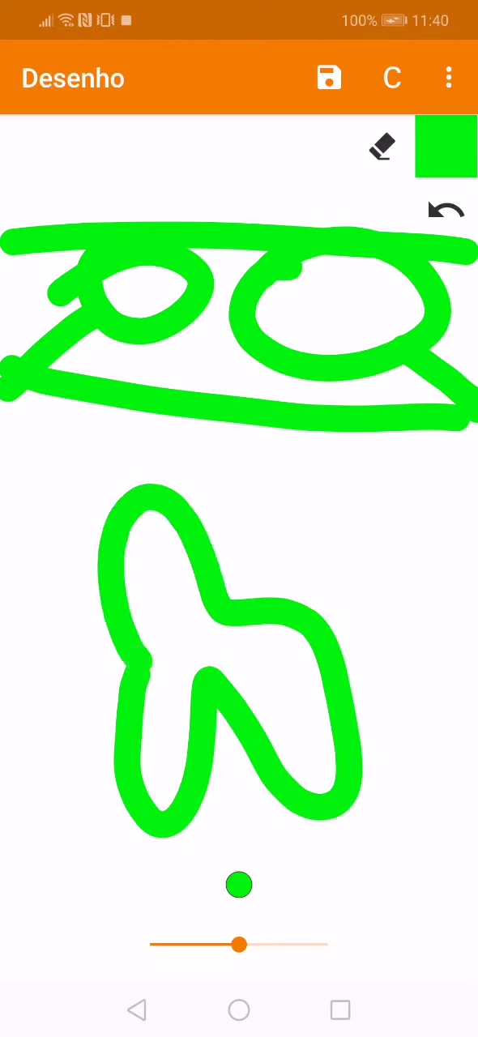
Step: Dot two eyes and a mouth in the right circle, then undo everything
click(300, 308)
click(347, 295)
drag(381, 329, 364, 350)
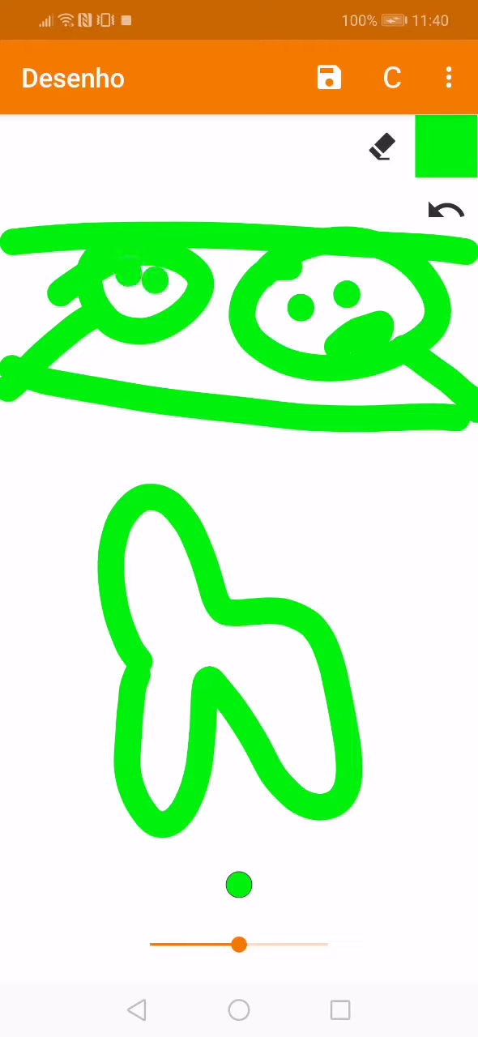
click(445, 209)
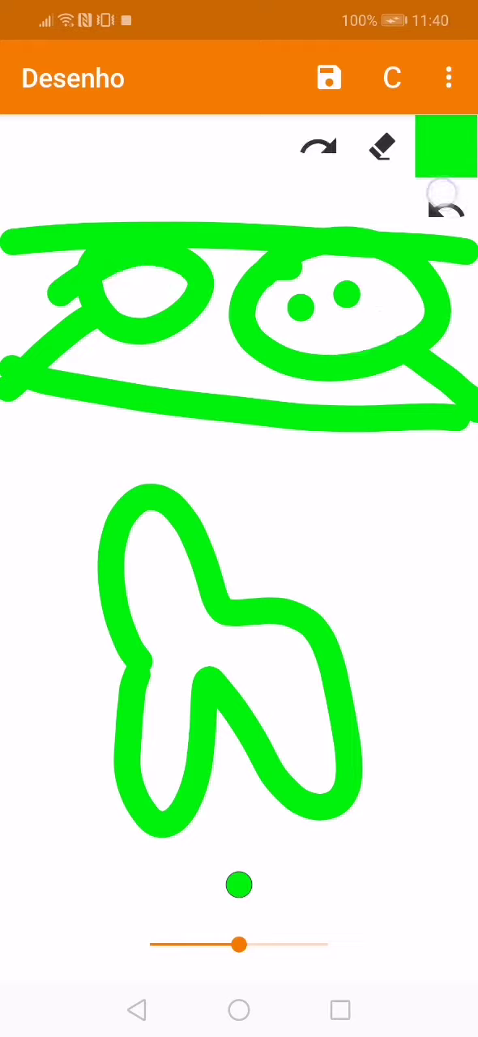
click(444, 209)
click(444, 209)
click(444, 209)
click(444, 209)
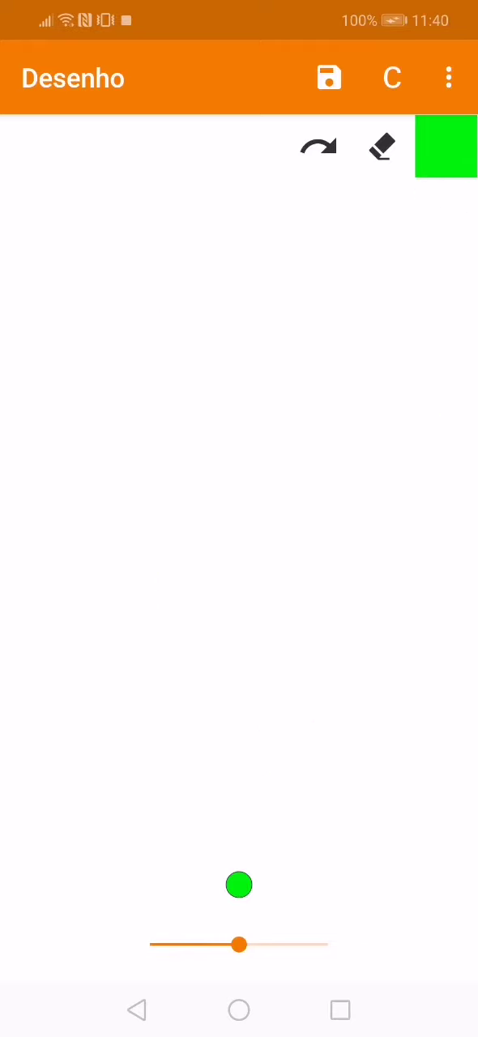
mouse_move(152, 445)
mouse_down()
mouse_move(81, 713)
mouse_move(182, 526)
mouse_move(373, 543)
mouse_move(243, 279)
mouse_move(162, 444)
mouse_up()
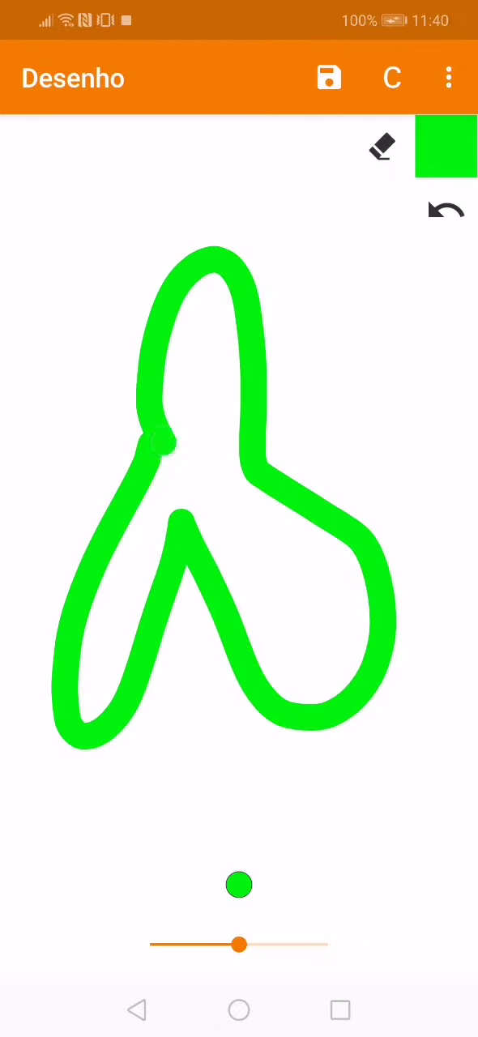
mouse_move(150, 826)
mouse_down()
mouse_move(171, 799)
mouse_move(389, 794)
mouse_move(300, 871)
mouse_move(129, 899)
mouse_move(158, 830)
mouse_up()
drag(227, 839, 219, 802)
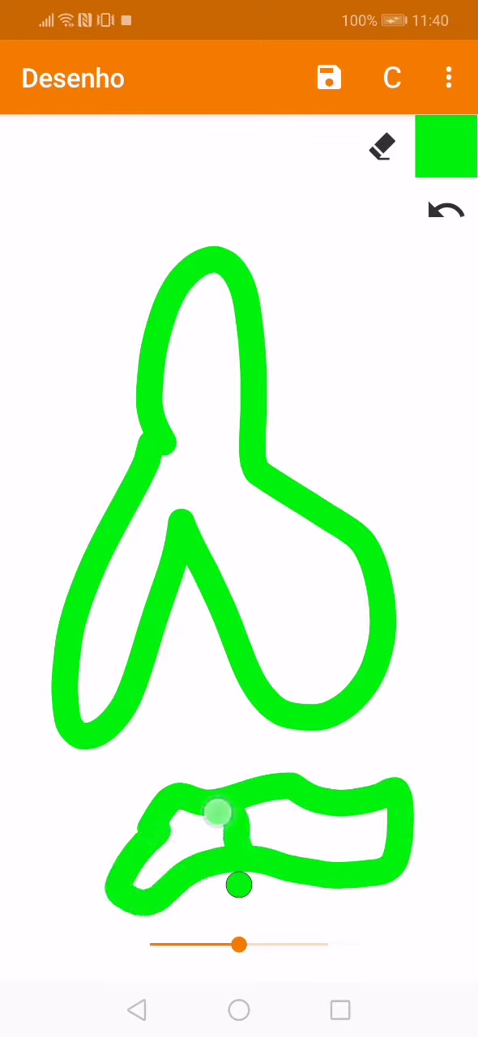
drag(292, 810, 312, 807)
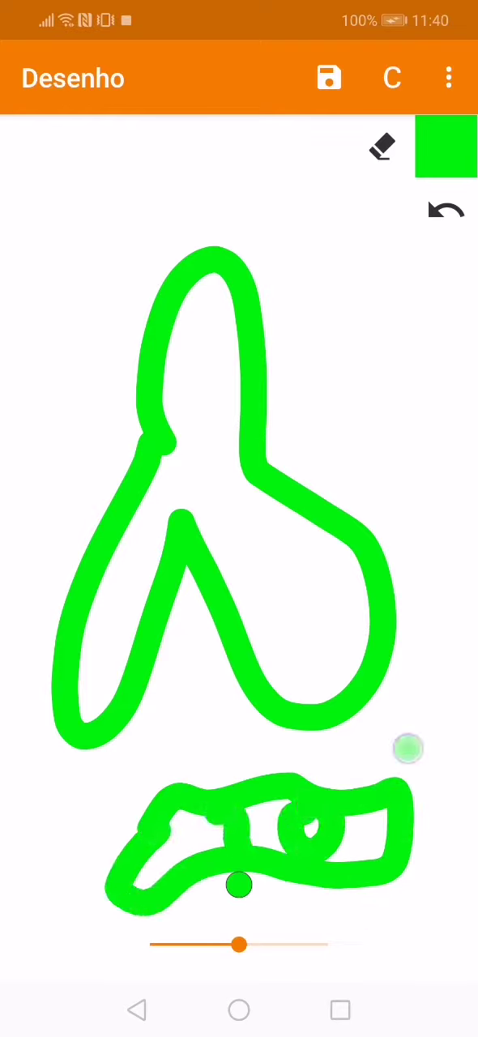
mouse_move(407, 749)
mouse_down()
mouse_move(369, 430)
mouse_move(349, 410)
mouse_move(396, 488)
mouse_up()
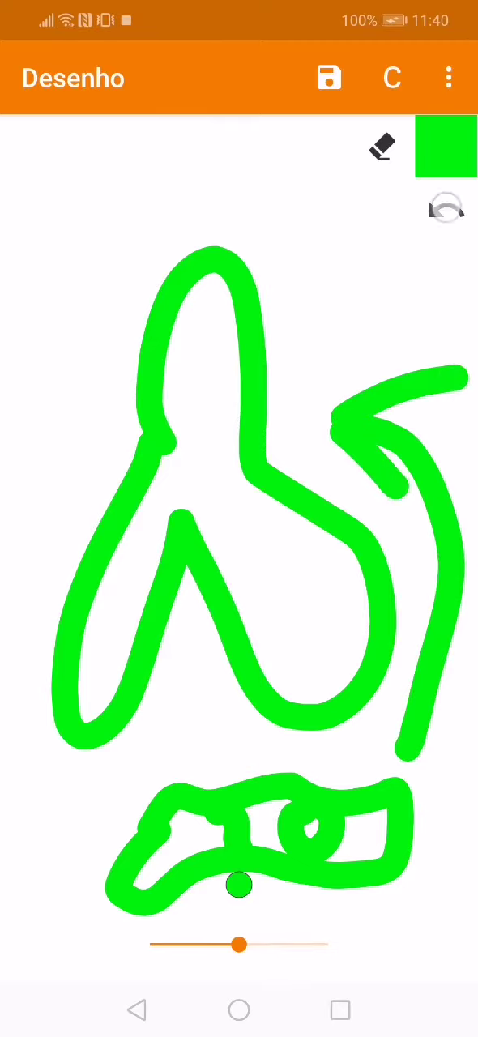
click(446, 209)
click(446, 209)
click(446, 209)
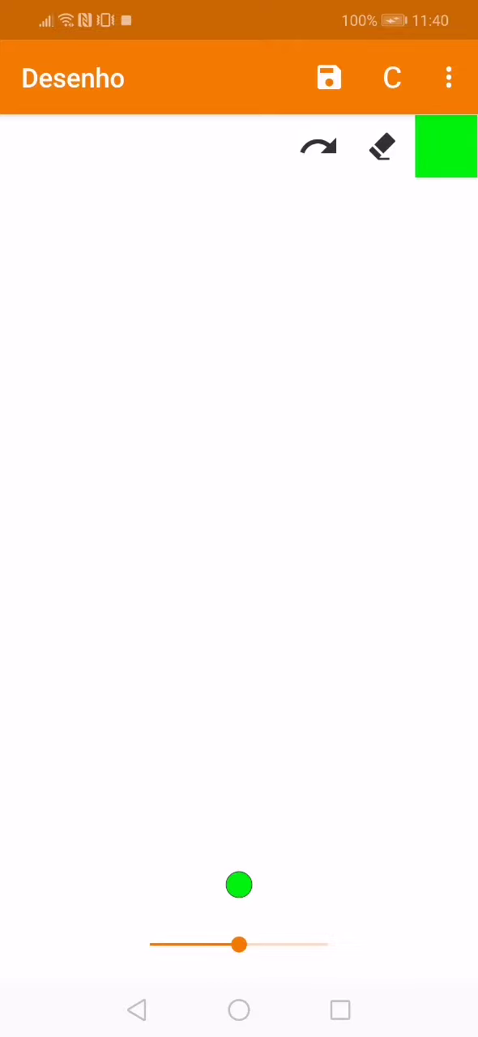
mouse_move(219, 345)
mouse_down()
mouse_move(279, 502)
mouse_move(129, 360)
mouse_up()
drag(176, 512, 87, 1013)
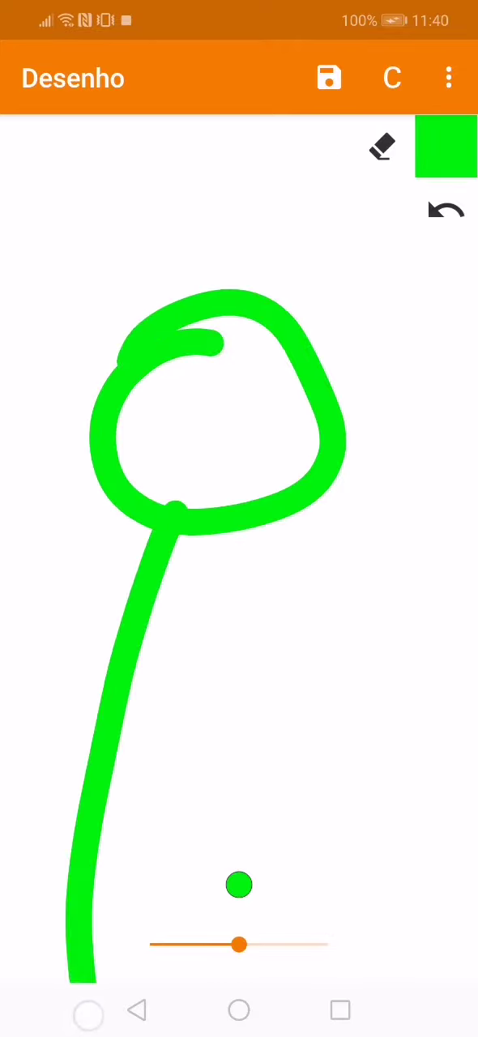
drag(138, 660, 304, 618)
mouse_move(312, 542)
mouse_down()
mouse_move(300, 688)
mouse_move(405, 648)
mouse_move(397, 535)
mouse_move(316, 543)
mouse_up()
mouse_move(328, 616)
mouse_down()
mouse_move(349, 580)
mouse_move(345, 636)
mouse_up()
drag(381, 648, 387, 588)
click(446, 211)
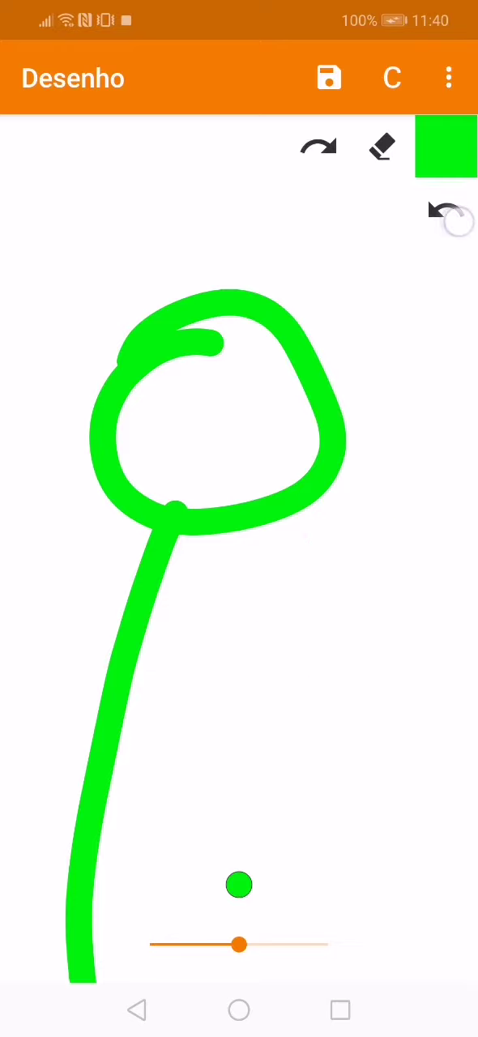
click(446, 211)
click(446, 211)
mouse_move(144, 458)
mouse_down()
mouse_move(94, 616)
mouse_move(300, 600)
mouse_move(449, 599)
mouse_move(347, 276)
mouse_move(145, 470)
mouse_up()
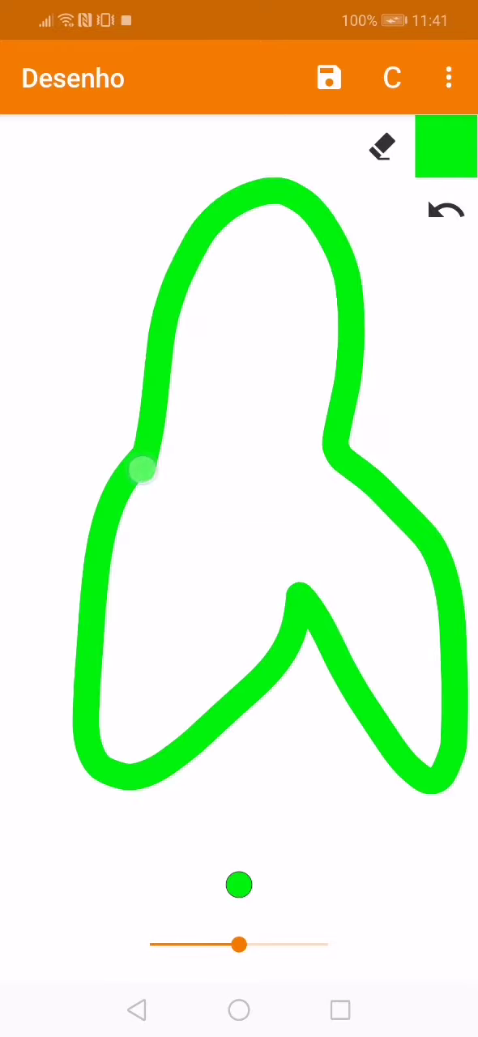
drag(32, 276, 40, 356)
drag(4, 299, 36, 267)
drag(97, 260, 101, 279)
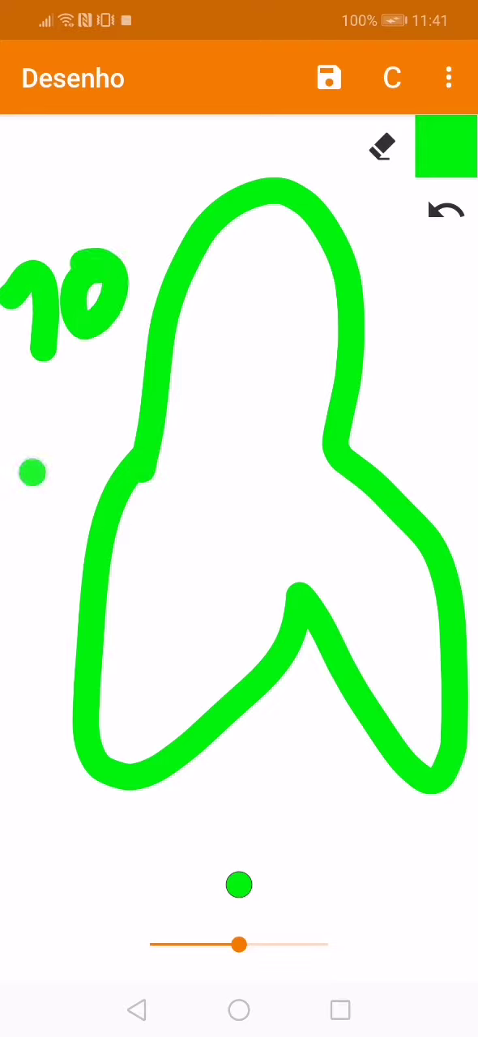
drag(69, 389, 48, 449)
click(78, 497)
drag(129, 381, 101, 470)
click(444, 209)
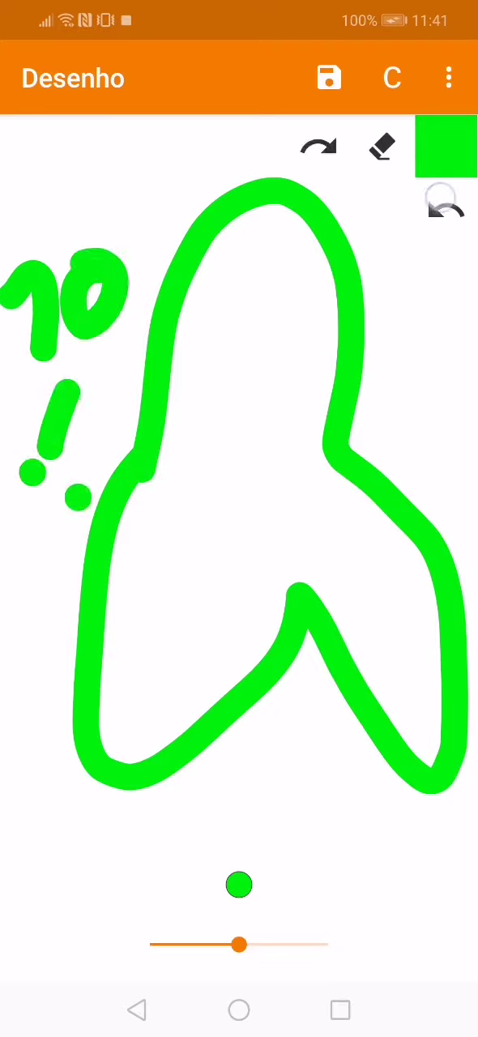
click(445, 209)
click(445, 209)
click(445, 209)
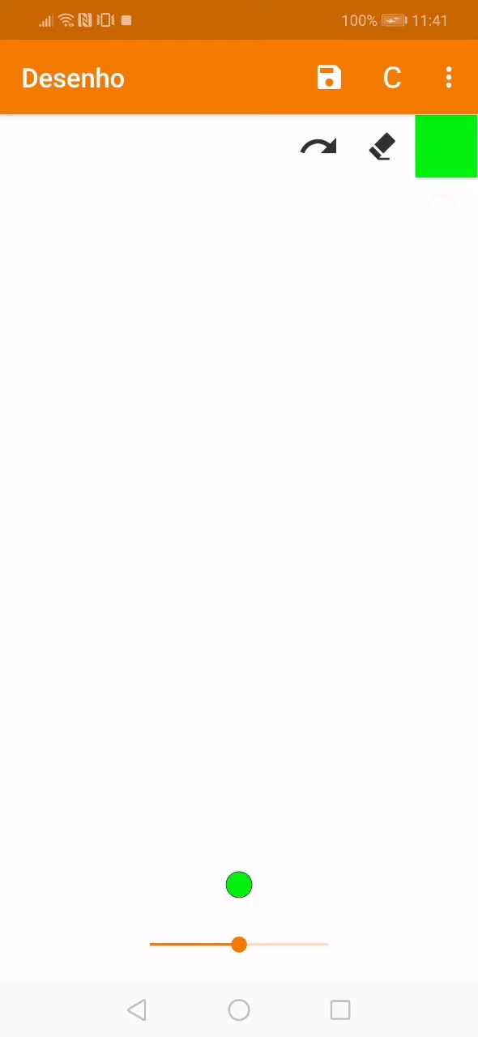
mouse_move(129, 551)
mouse_down()
mouse_move(113, 697)
mouse_move(20, 632)
mouse_up()
drag(101, 701, 97, 981)
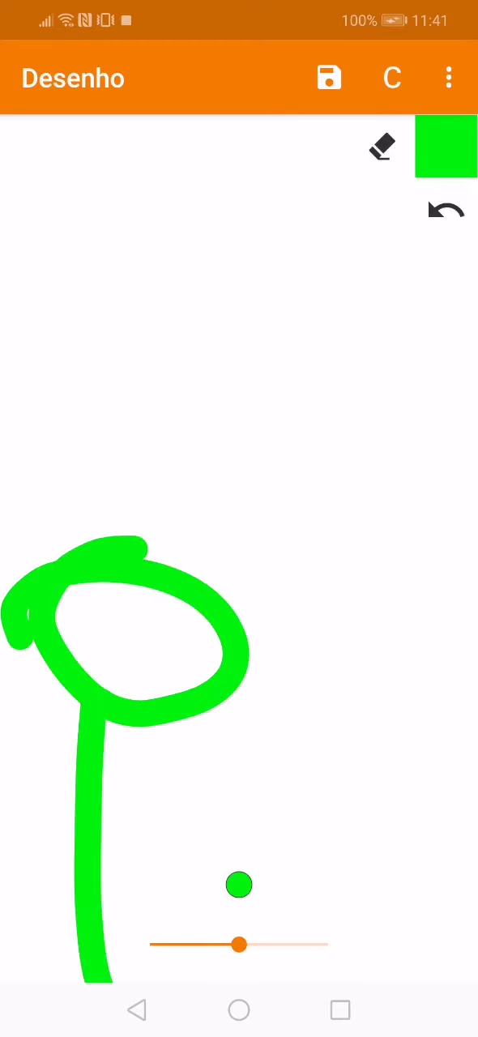
drag(101, 794, 280, 738)
mouse_move(312, 292)
mouse_down()
mouse_move(291, 421)
mouse_move(422, 397)
mouse_move(357, 214)
mouse_move(312, 288)
mouse_up()
drag(304, 676, 330, 530)
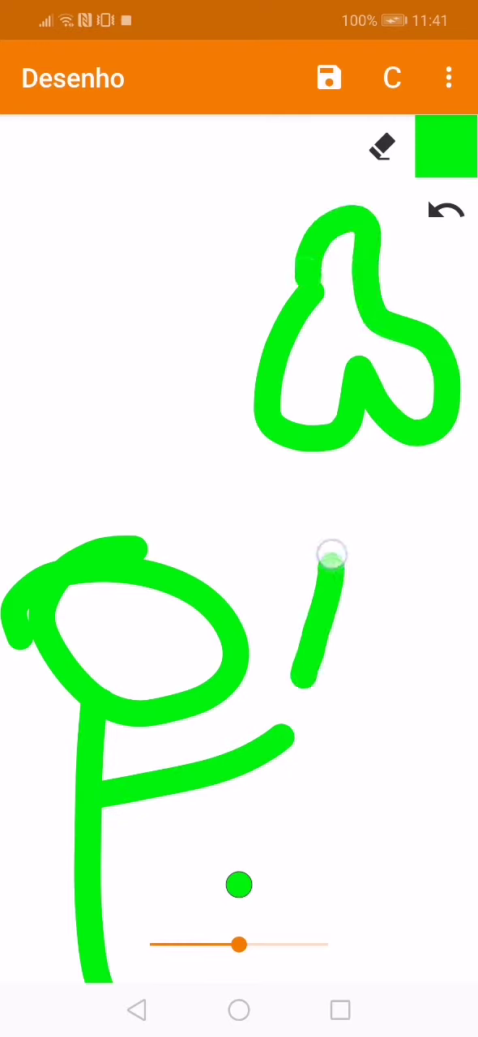
click(445, 210)
click(444, 210)
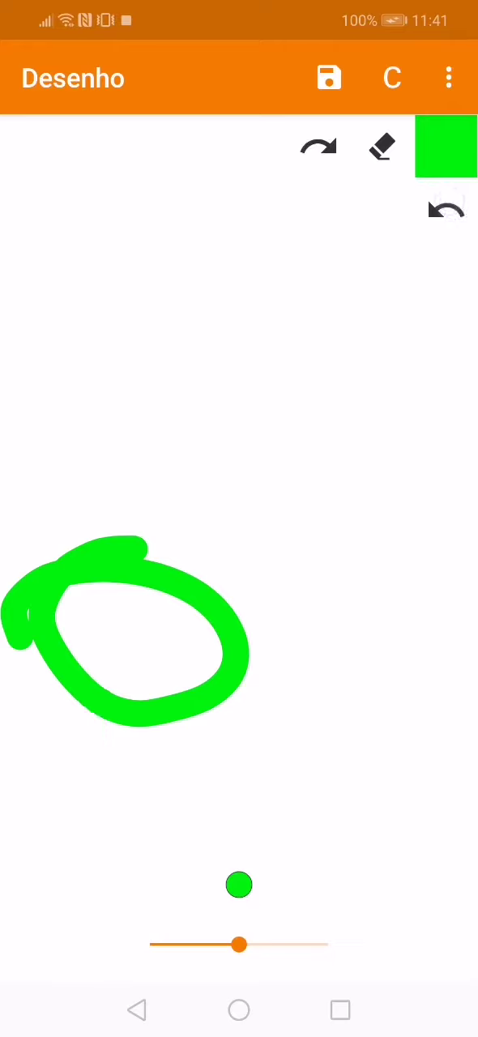
click(445, 209)
click(444, 210)
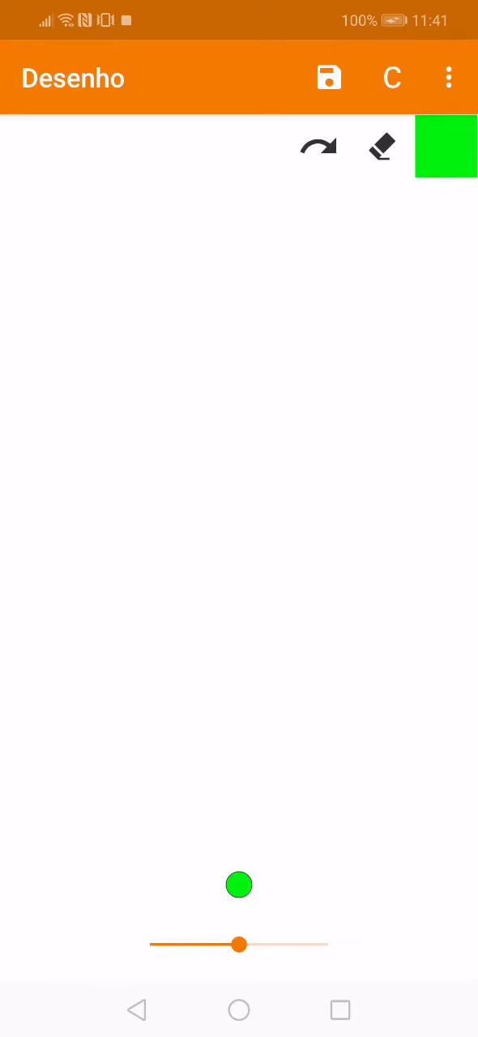
mouse_move(284, 511)
mouse_down()
mouse_move(227, 717)
mouse_move(182, 510)
mouse_up()
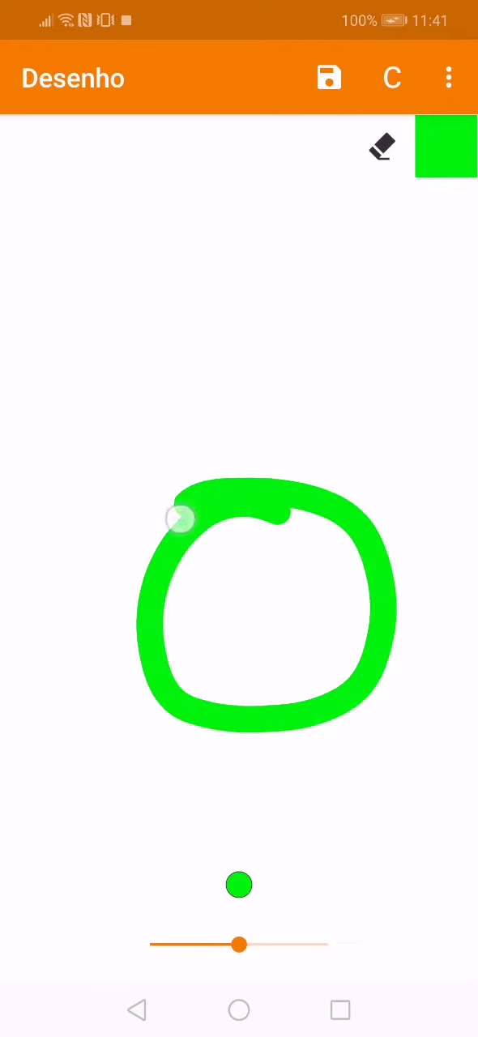
drag(251, 709, 281, 983)
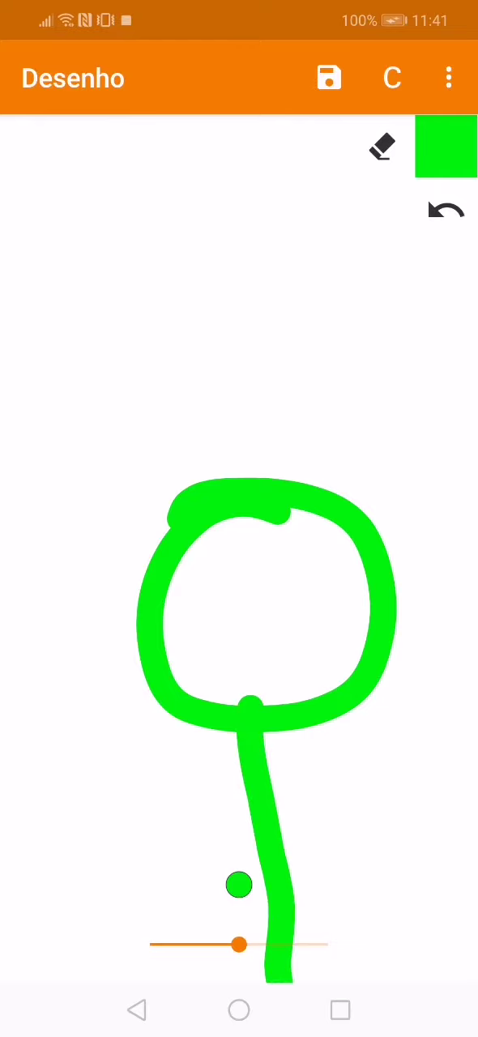
drag(209, 563, 206, 606)
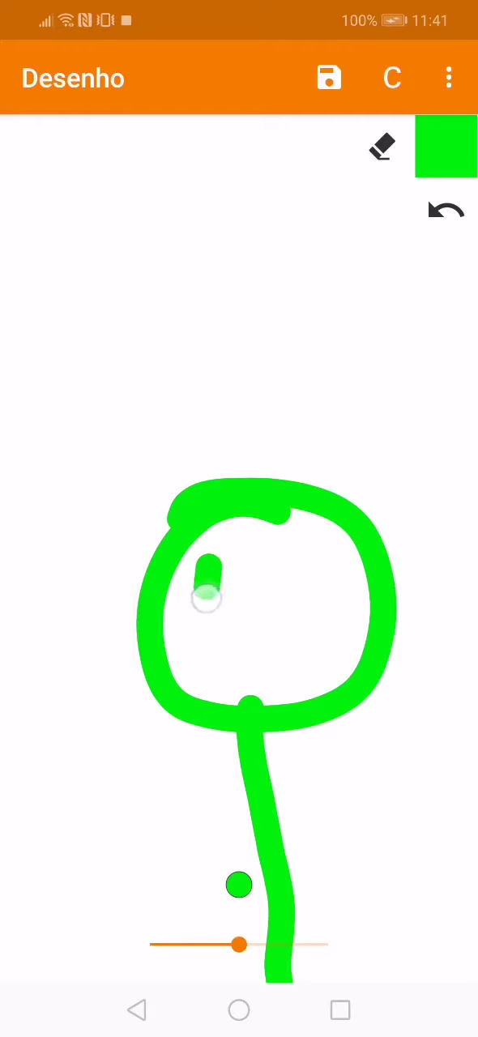
mouse_move(253, 575)
mouse_down()
mouse_move(249, 616)
mouse_move(254, 663)
mouse_up()
click(446, 211)
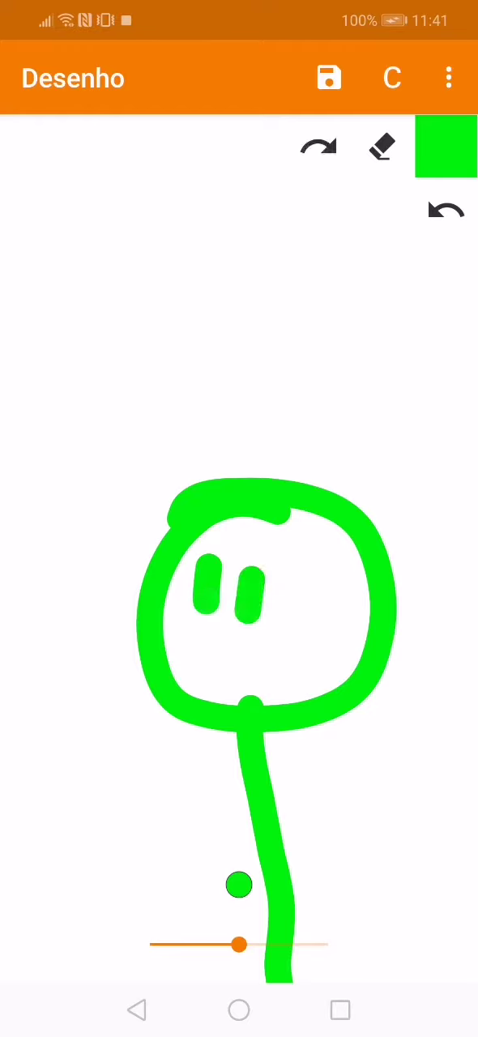
drag(219, 651, 252, 695)
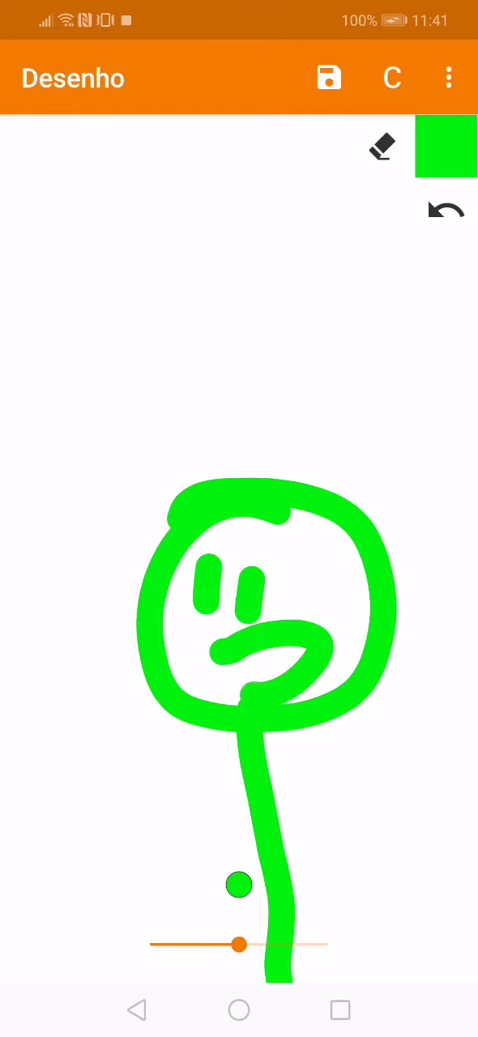
click(446, 210)
click(445, 211)
click(446, 211)
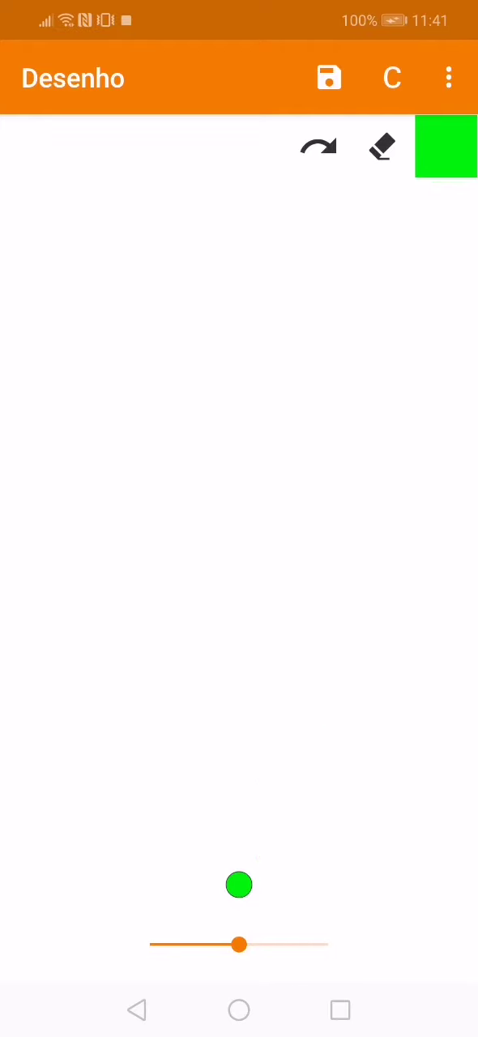
mouse_move(159, 366)
mouse_down()
mouse_move(51, 530)
mouse_move(160, 366)
mouse_up()
Step: Finish a circle head with stem and face marks, then undo it
drag(158, 588, 107, 981)
drag(231, 502, 203, 567)
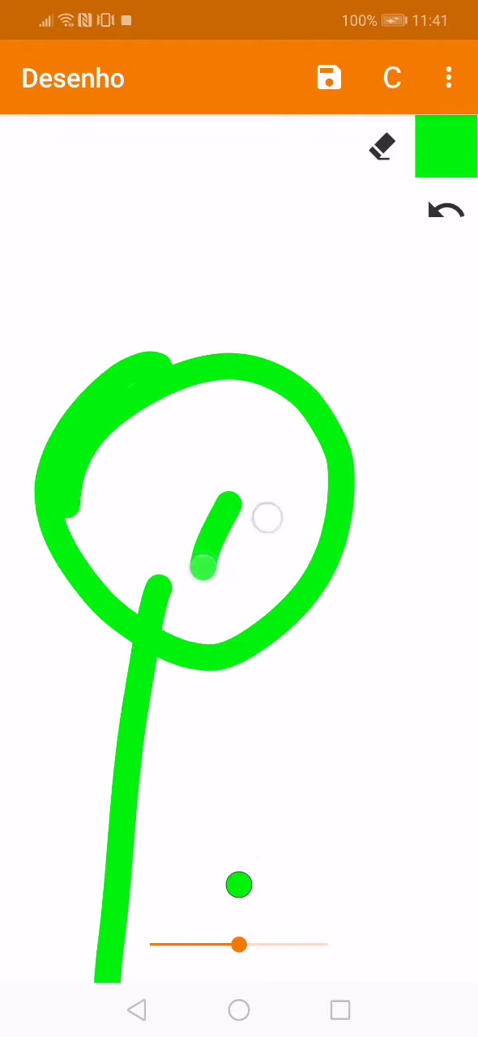
drag(272, 515, 243, 551)
drag(214, 584, 215, 616)
click(445, 211)
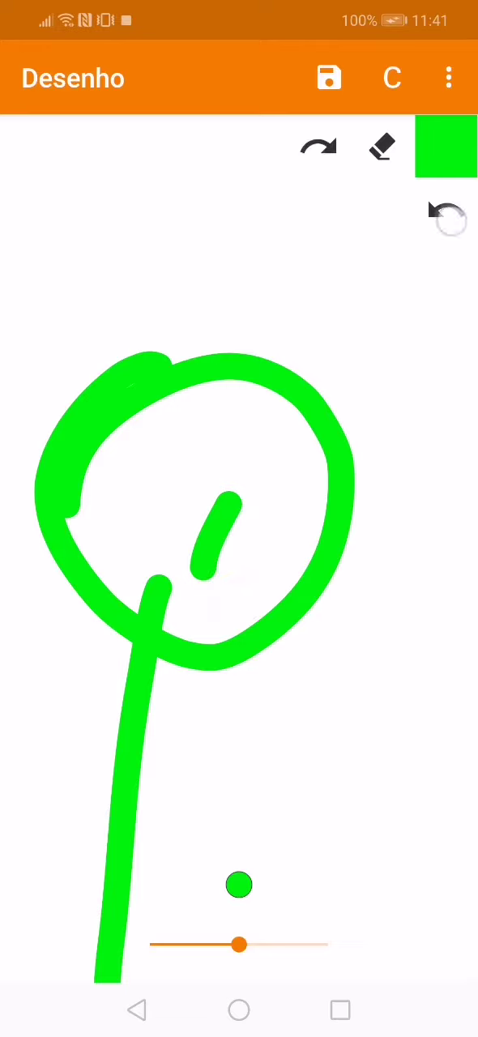
click(446, 211)
click(446, 211)
click(446, 211)
click(446, 210)
Step: Sketch another head with stem, eyes and mouth, undo it, then draw a lower-left curve
drag(308, 433, 170, 494)
drag(295, 705, 379, 906)
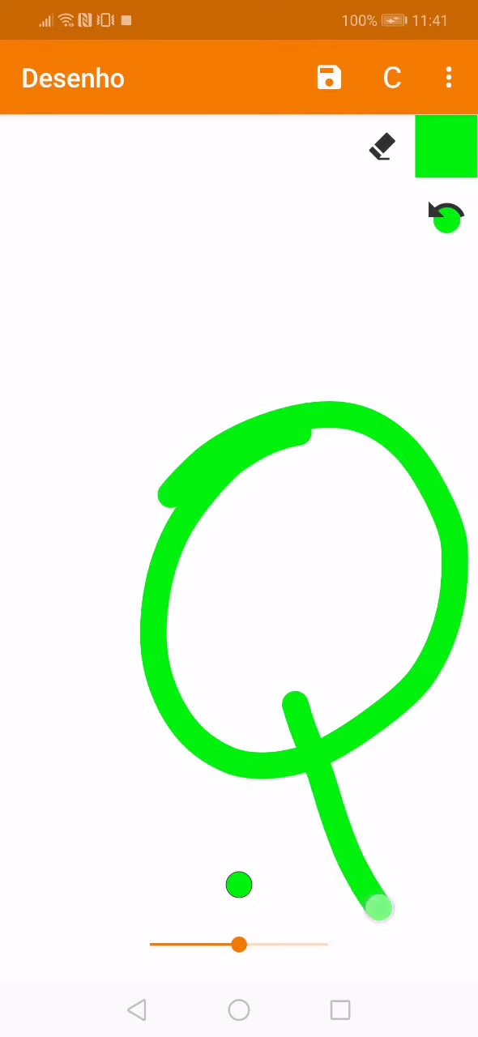
drag(265, 509, 269, 632)
drag(330, 519, 304, 602)
drag(235, 677, 270, 707)
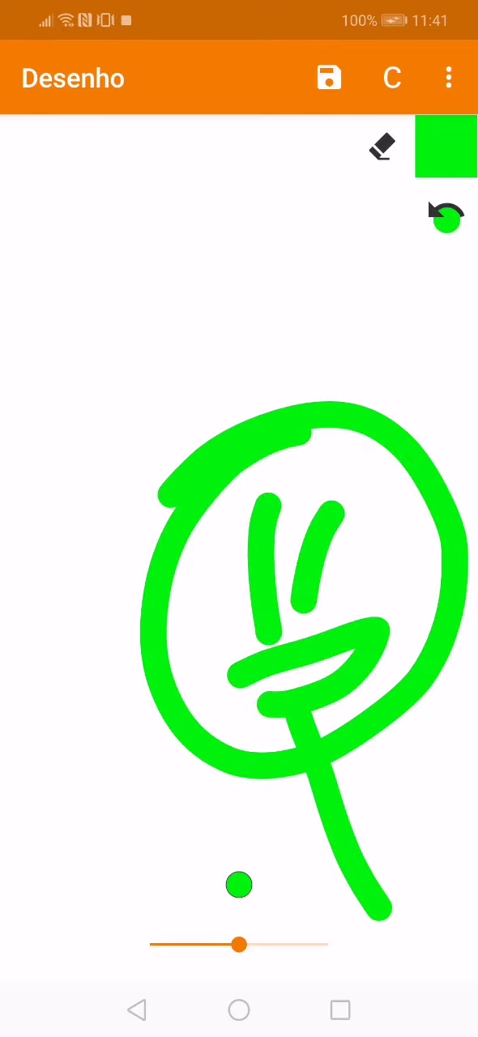
click(446, 215)
click(446, 215)
click(445, 215)
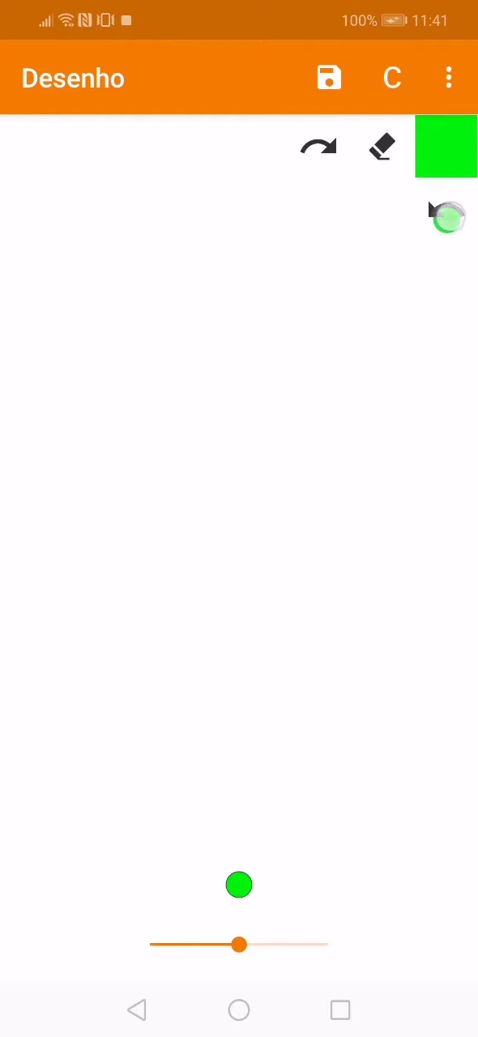
mouse_move(154, 531)
mouse_down()
mouse_move(81, 745)
mouse_move(320, 768)
mouse_move(255, 470)
mouse_move(170, 336)
mouse_move(154, 530)
mouse_up()
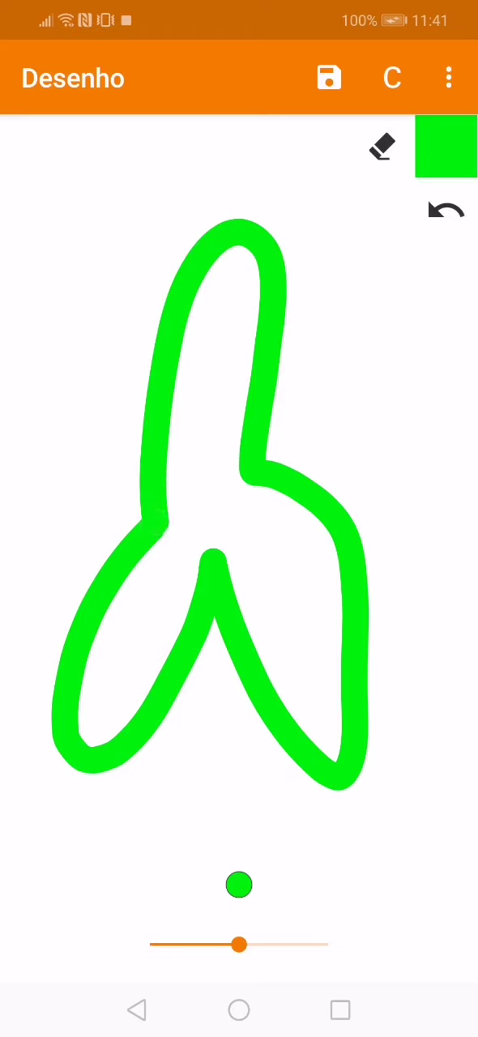
click(445, 211)
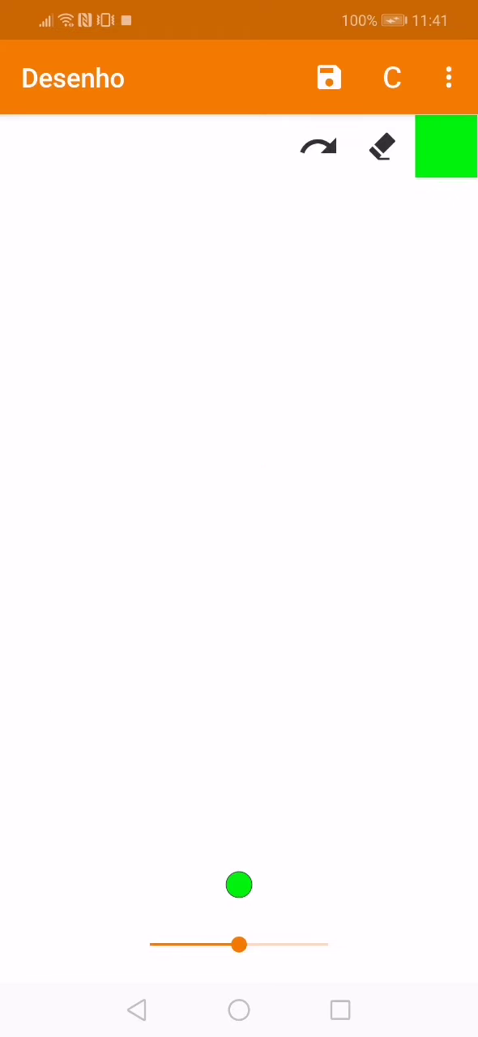
mouse_move(97, 422)
mouse_down()
mouse_move(219, 409)
mouse_move(33, 506)
mouse_up()
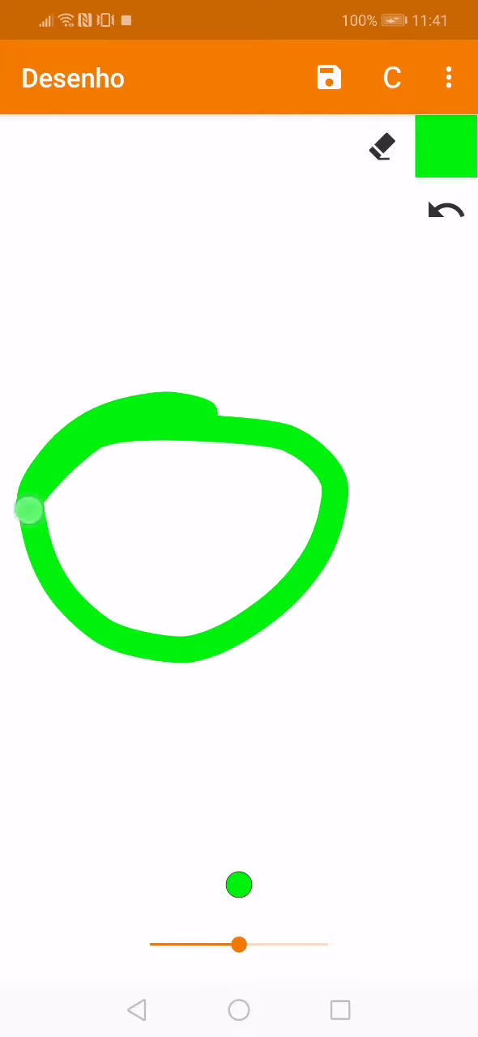
drag(166, 596, 55, 977)
drag(202, 446, 146, 555)
mouse_move(256, 486)
mouse_down()
mouse_move(193, 512)
mouse_move(349, 417)
mouse_up()
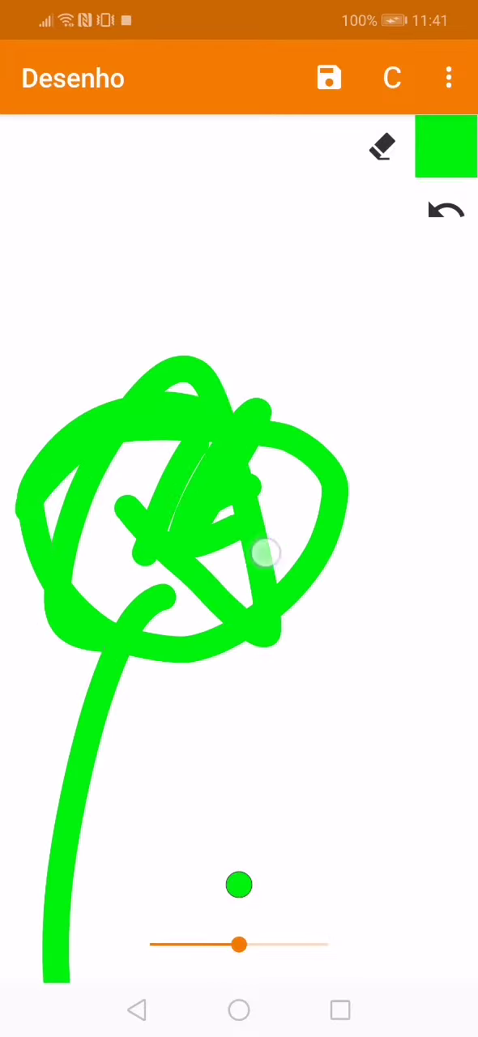
click(445, 211)
click(446, 213)
click(445, 213)
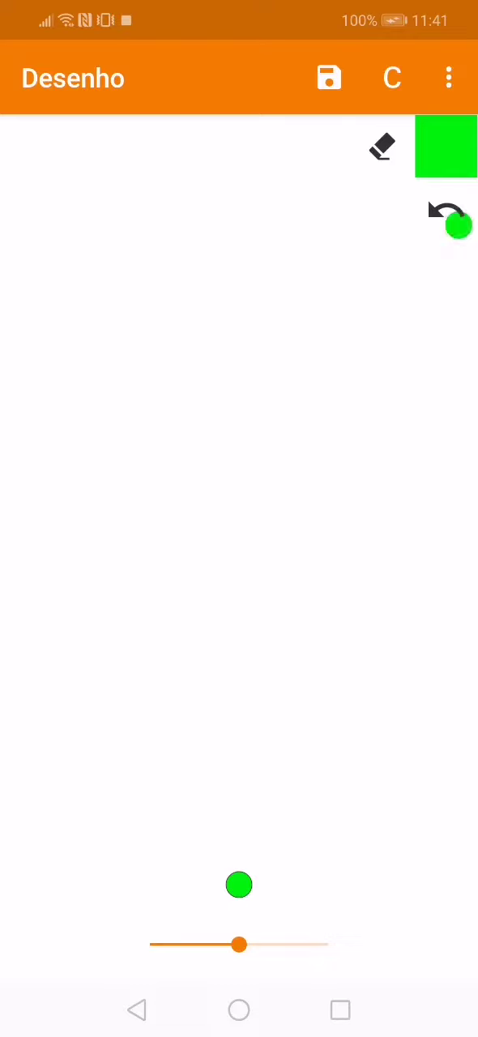
click(446, 212)
drag(252, 457, 244, 462)
drag(118, 519, 113, 559)
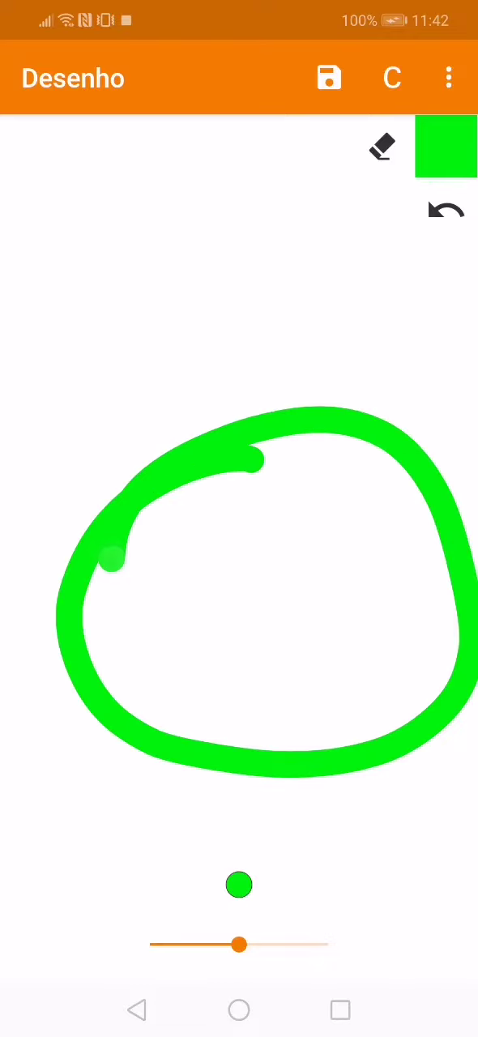
drag(284, 733, 349, 976)
drag(185, 527, 178, 620)
drag(235, 523, 223, 612)
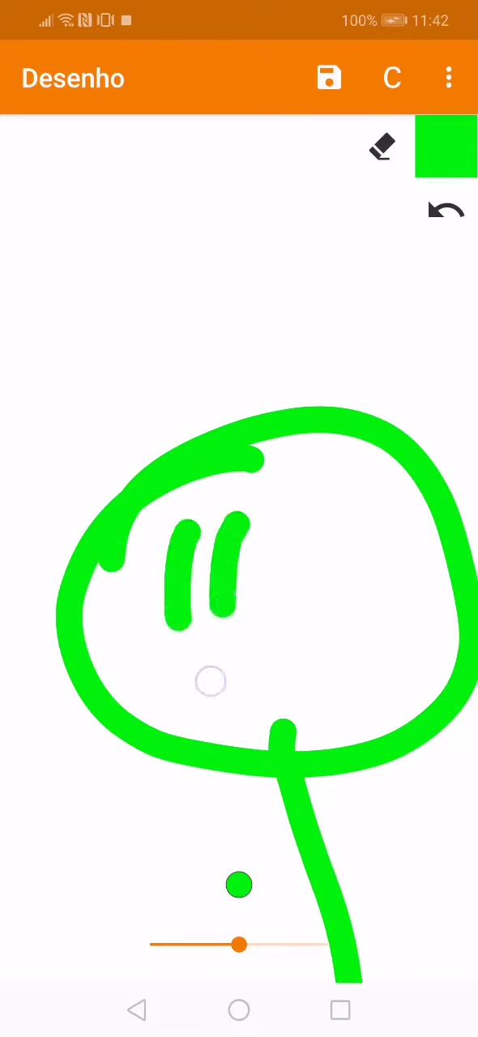
mouse_move(211, 681)
mouse_down()
mouse_move(244, 729)
mouse_move(174, 733)
mouse_up()
mouse_move(324, 567)
mouse_down()
mouse_move(244, 649)
mouse_move(324, 632)
mouse_up()
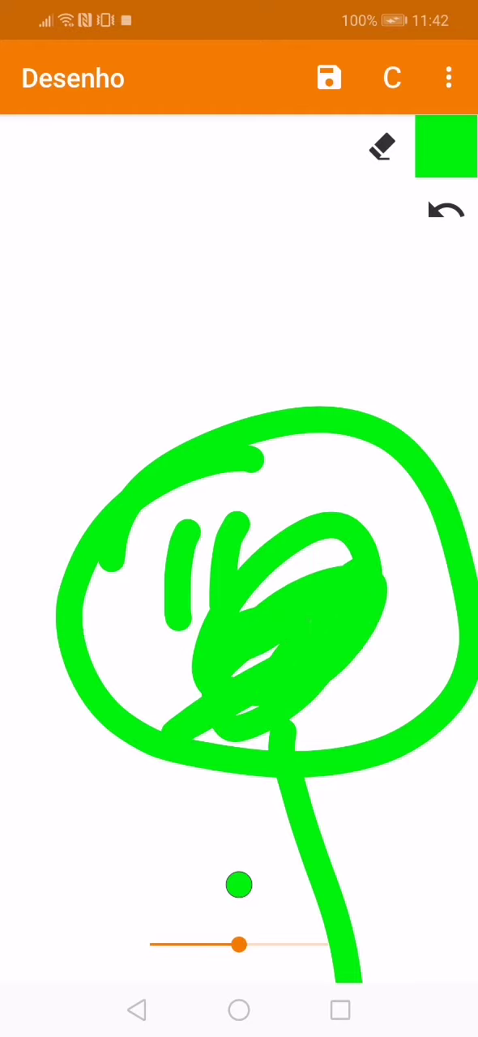
click(446, 212)
click(446, 212)
mouse_move(235, 531)
mouse_down()
mouse_move(220, 608)
mouse_move(353, 493)
mouse_up()
drag(182, 535, 120, 474)
mouse_move(213, 681)
mouse_down()
mouse_move(378, 609)
mouse_move(324, 624)
mouse_move(255, 656)
mouse_up()
click(445, 209)
click(445, 209)
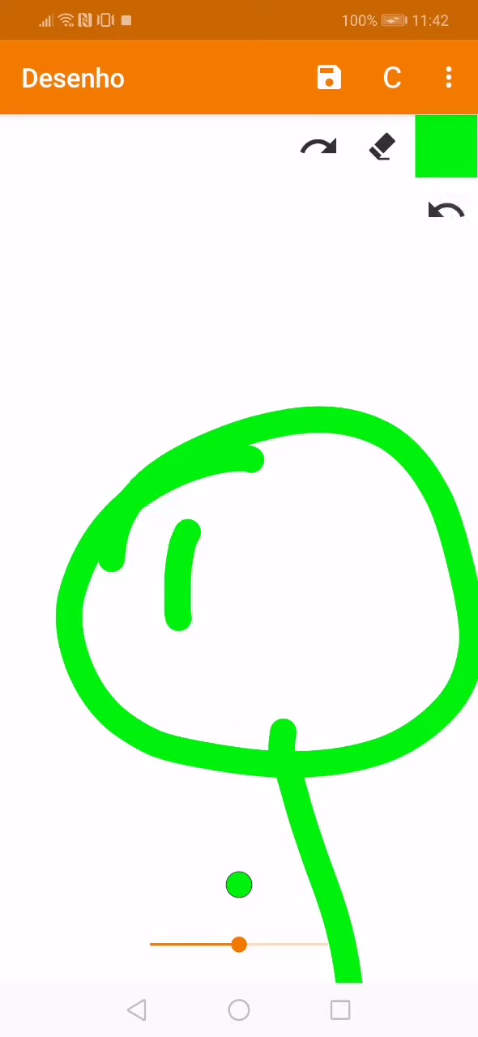
drag(263, 511, 243, 619)
drag(336, 491, 308, 600)
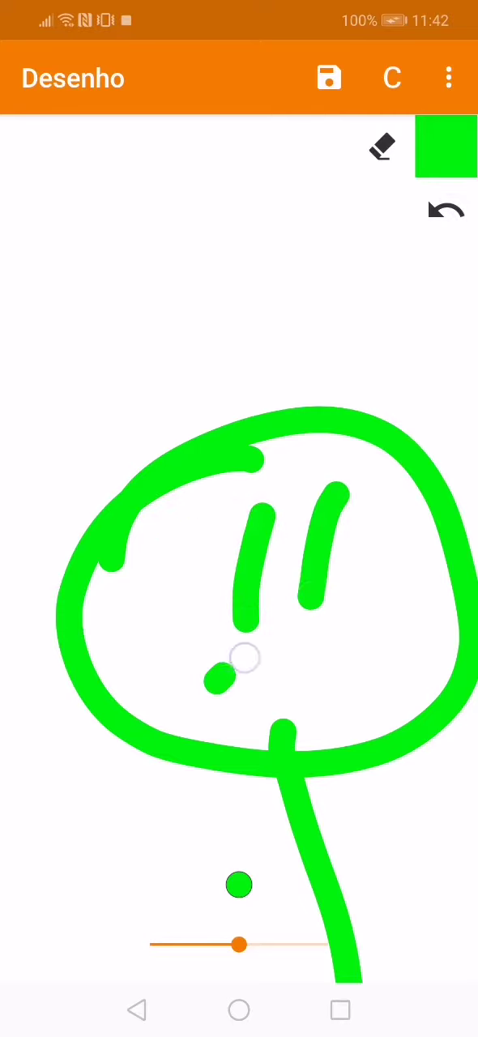
drag(218, 681, 332, 648)
mouse_move(243, 697)
mouse_down()
mouse_move(357, 632)
mouse_move(320, 697)
mouse_up()
drag(340, 495, 442, 438)
drag(271, 506, 212, 400)
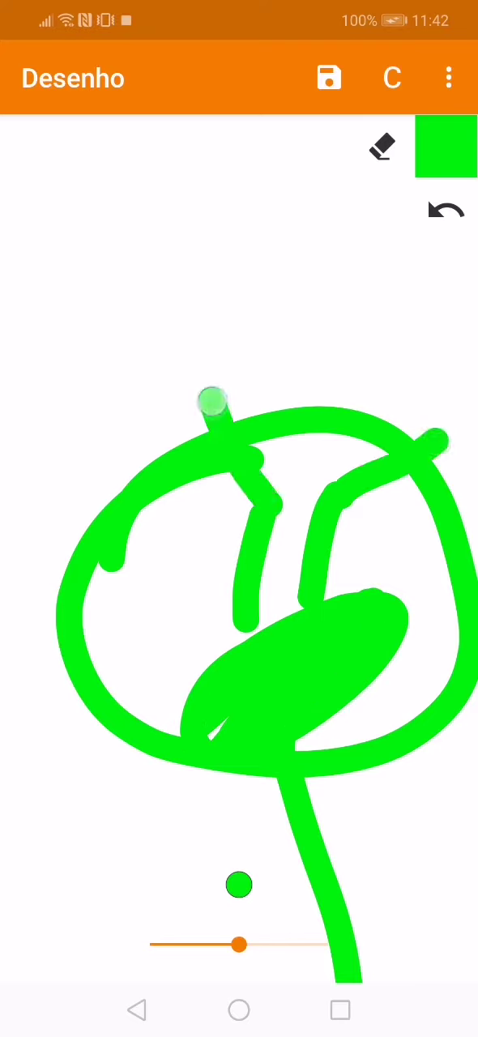
mouse_move(300, 822)
mouse_down()
mouse_move(69, 709)
mouse_move(466, 738)
mouse_up()
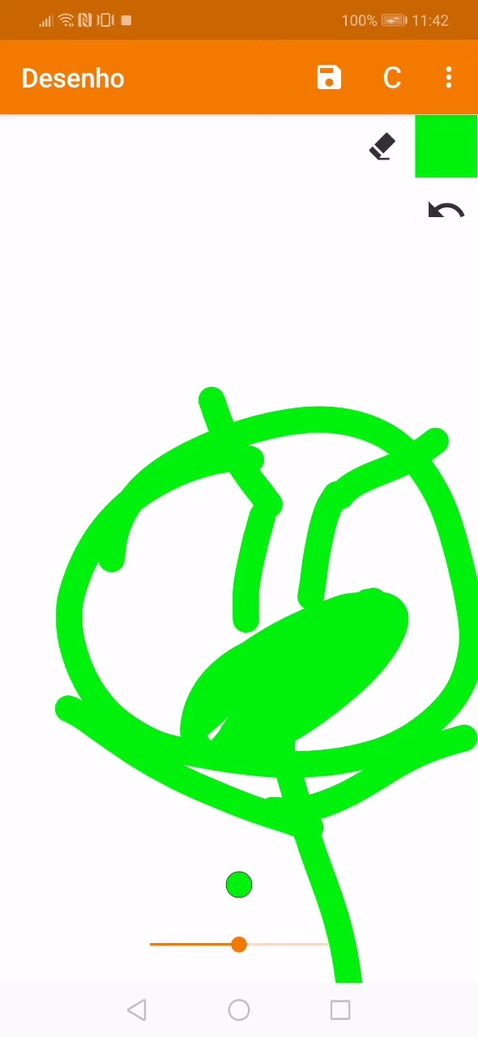
click(445, 211)
click(445, 210)
click(444, 211)
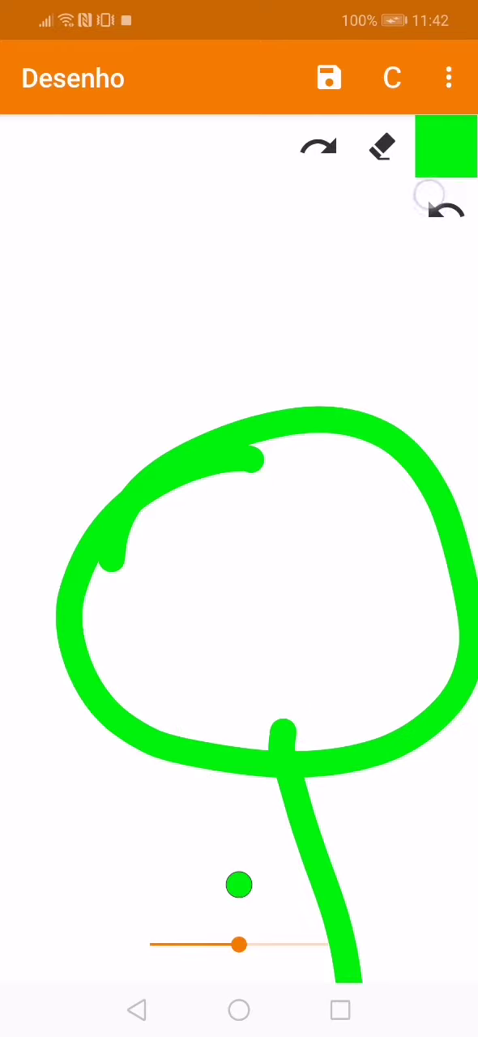
click(445, 210)
click(445, 211)
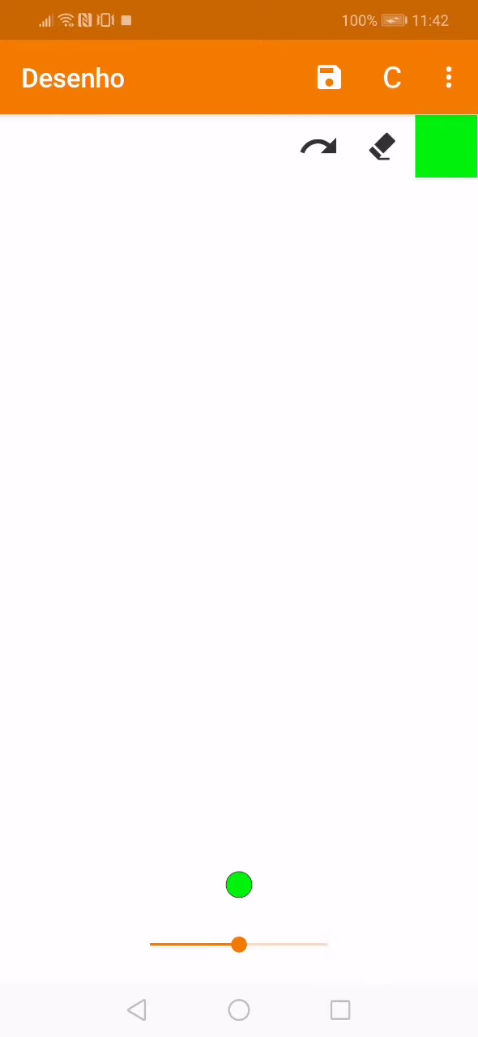
mouse_move(49, 616)
mouse_down()
mouse_move(219, 535)
mouse_move(340, 663)
mouse_move(58, 598)
mouse_up()
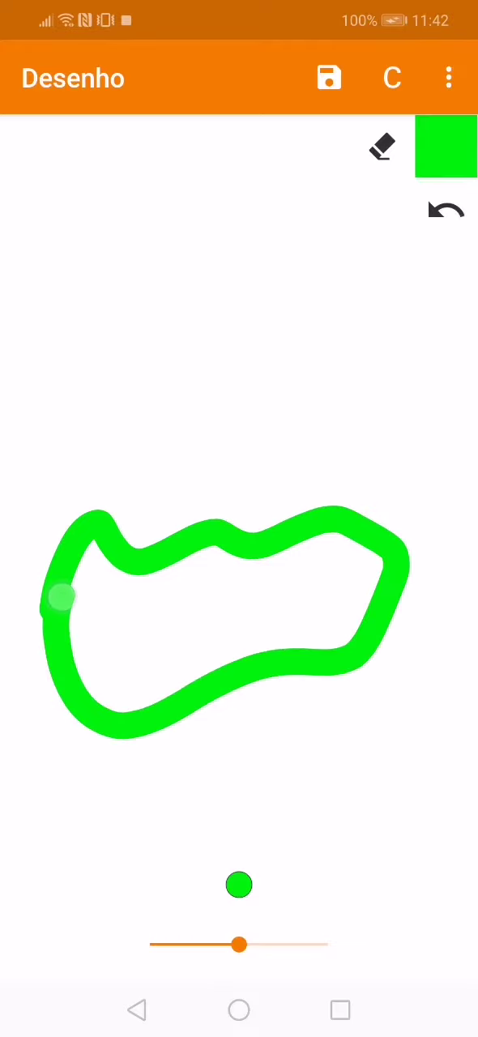
drag(173, 660, 130, 622)
drag(251, 588, 250, 590)
click(445, 211)
click(445, 211)
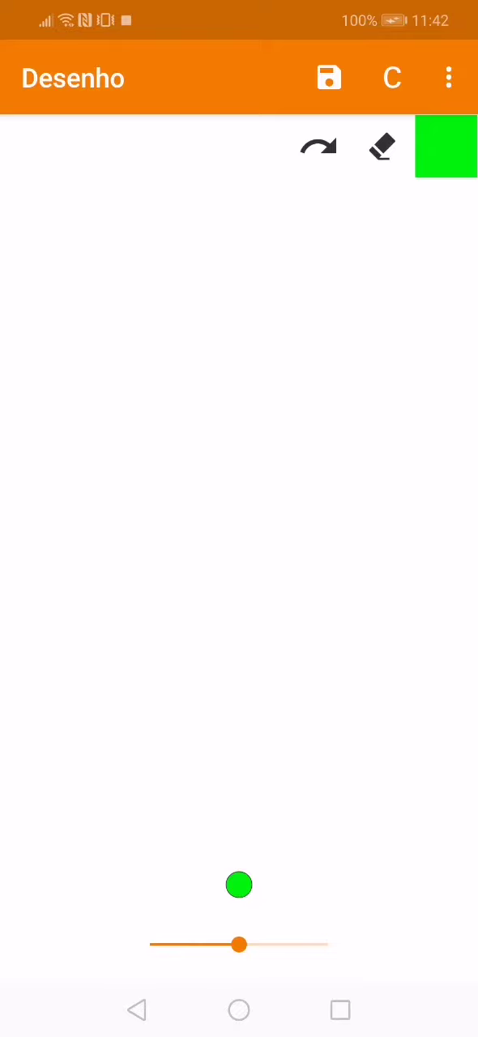
mouse_move(95, 530)
mouse_down()
mouse_move(121, 732)
mouse_move(343, 676)
mouse_move(234, 422)
mouse_move(88, 528)
mouse_up()
mouse_move(194, 754)
mouse_down()
mouse_move(243, 778)
mouse_move(162, 892)
mouse_move(134, 981)
mouse_up()
drag(162, 867, 113, 851)
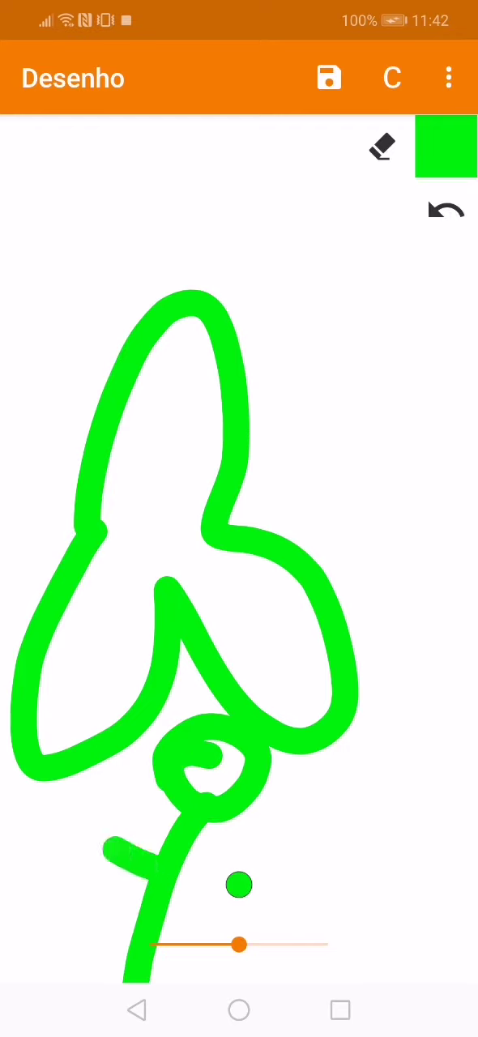
drag(138, 907, 99, 876)
click(445, 210)
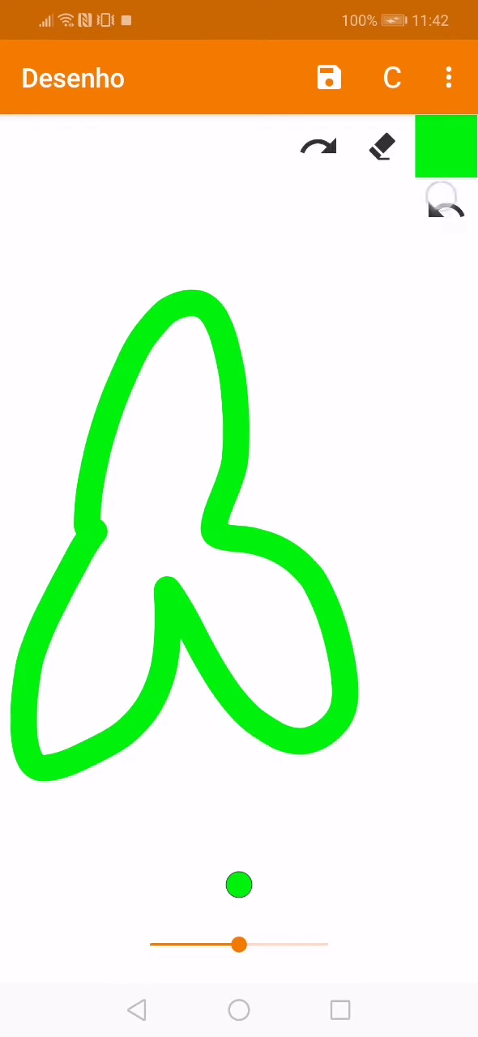
click(445, 210)
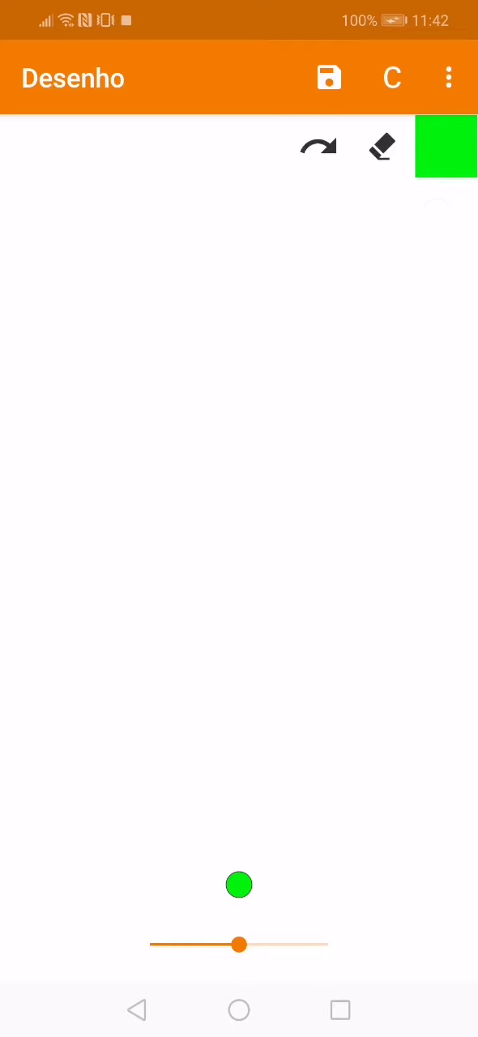
mouse_move(132, 488)
mouse_down()
mouse_move(53, 705)
mouse_move(212, 675)
mouse_move(251, 486)
mouse_move(138, 504)
mouse_move(117, 449)
mouse_up()
drag(395, 280, 121, 713)
drag(28, 509, 454, 745)
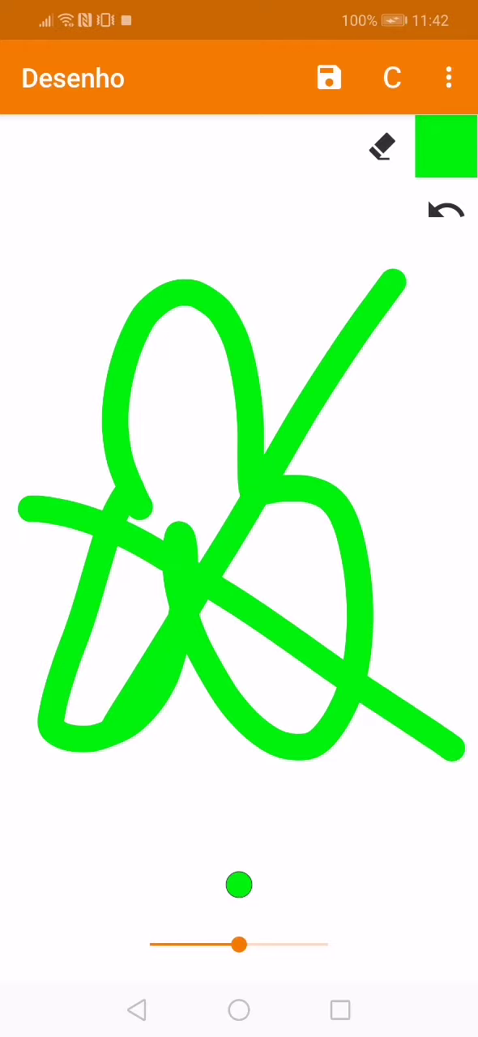
mouse_move(112, 850)
mouse_down()
mouse_move(179, 818)
mouse_move(227, 820)
mouse_up()
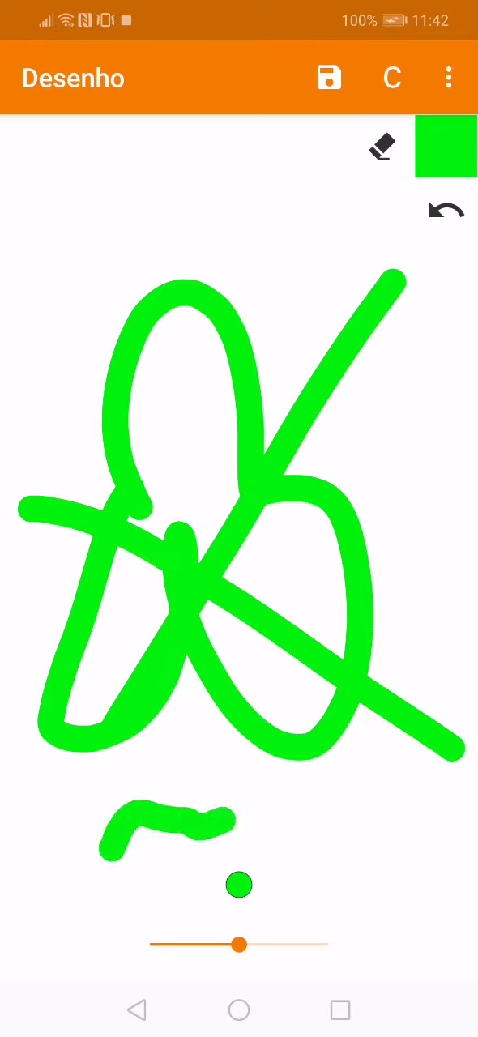
drag(186, 839, 164, 855)
drag(247, 770, 122, 912)
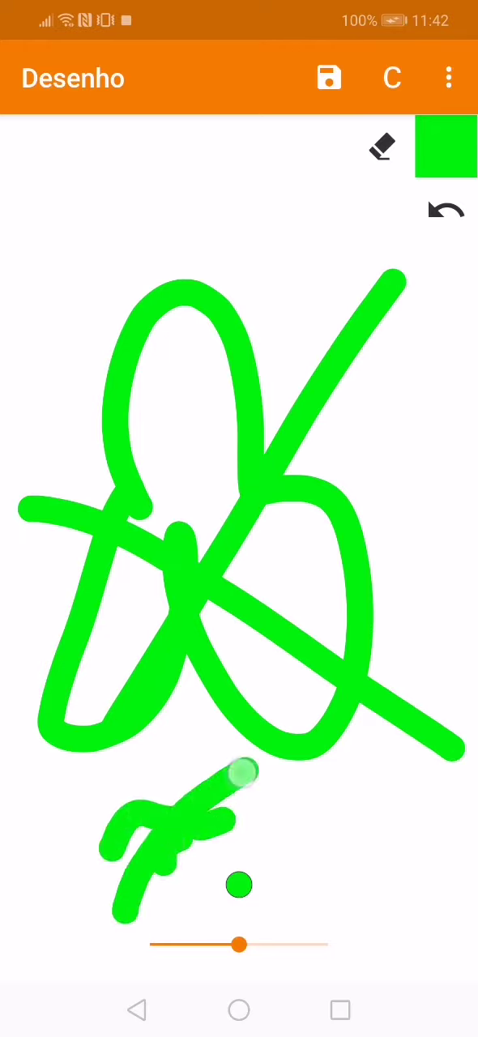
drag(101, 809, 300, 859)
click(446, 211)
click(446, 211)
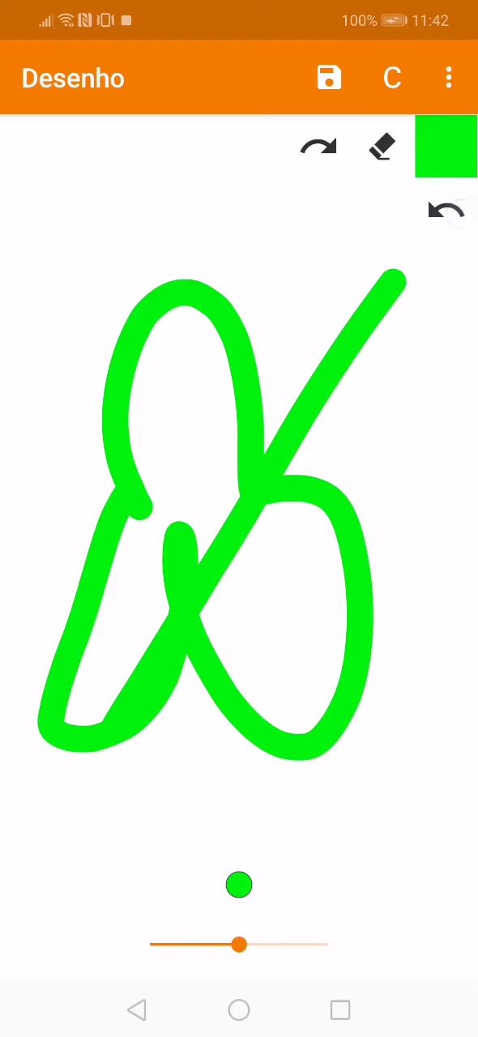
click(446, 211)
click(444, 213)
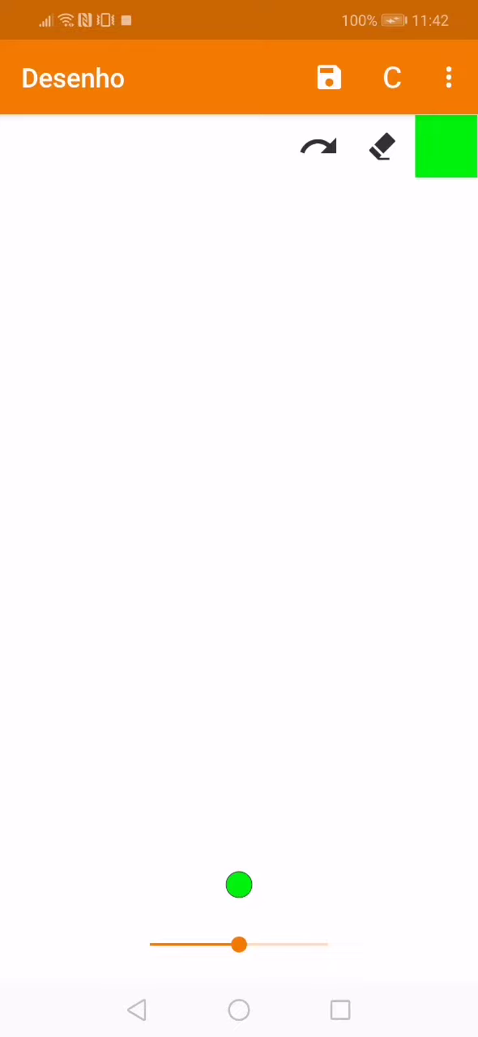
mouse_move(112, 575)
mouse_down()
mouse_move(162, 648)
mouse_move(243, 584)
mouse_move(108, 502)
mouse_move(114, 572)
mouse_up()
drag(56, 259, 146, 256)
drag(106, 199, 104, 280)
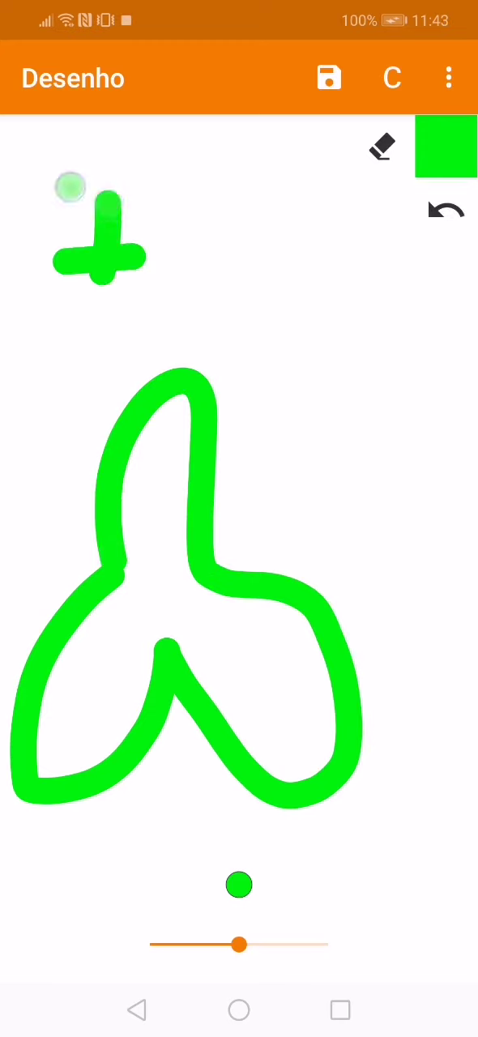
drag(61, 186, 154, 175)
mouse_move(203, 183)
mouse_down()
mouse_move(167, 267)
mouse_move(272, 174)
mouse_up()
mouse_move(283, 348)
mouse_down()
mouse_move(259, 422)
mouse_move(324, 430)
mouse_move(353, 470)
mouse_up()
mouse_move(372, 406)
mouse_down()
mouse_move(381, 466)
mouse_move(405, 519)
mouse_move(466, 502)
mouse_move(381, 526)
mouse_up()
drag(450, 551, 393, 612)
click(445, 209)
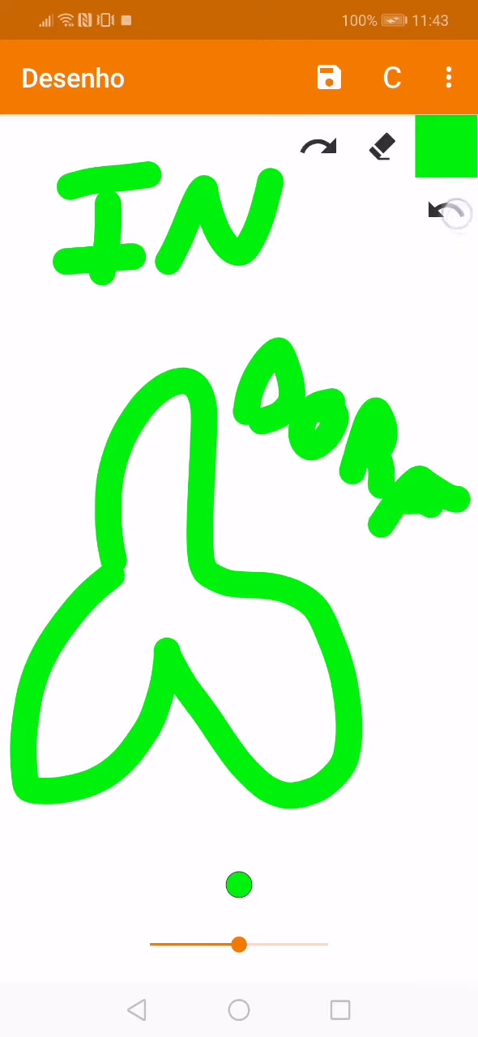
click(446, 209)
click(446, 209)
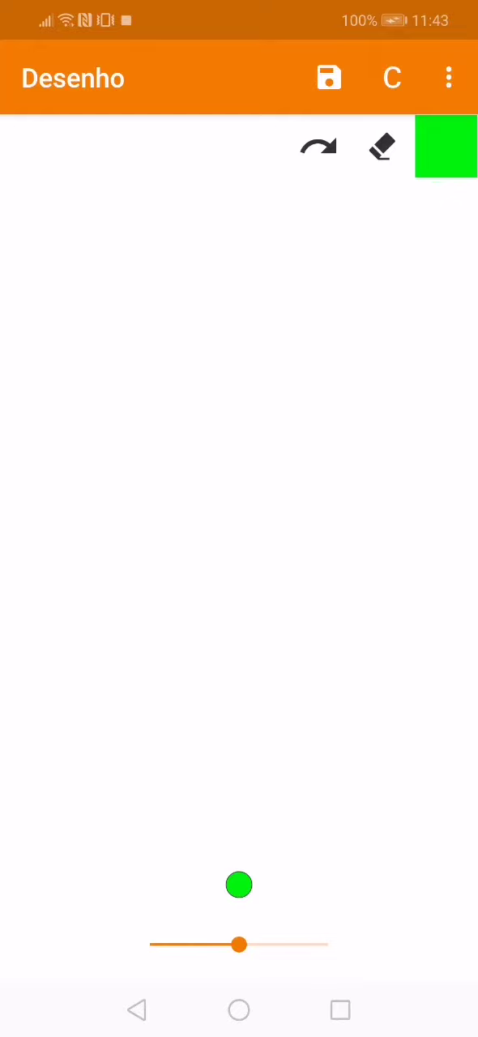
mouse_move(117, 550)
mouse_down()
mouse_move(81, 672)
mouse_move(320, 737)
mouse_move(192, 280)
mouse_move(125, 525)
mouse_up()
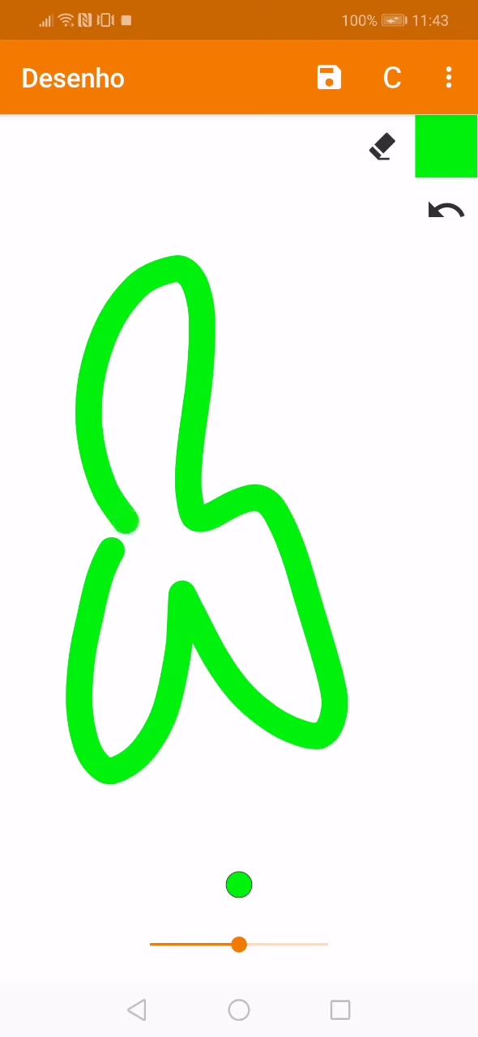
drag(239, 754, 158, 887)
drag(267, 778, 276, 867)
drag(300, 782, 280, 863)
mouse_move(332, 880)
mouse_down()
mouse_move(328, 900)
mouse_move(398, 835)
mouse_move(397, 891)
mouse_move(442, 859)
mouse_move(456, 926)
mouse_up()
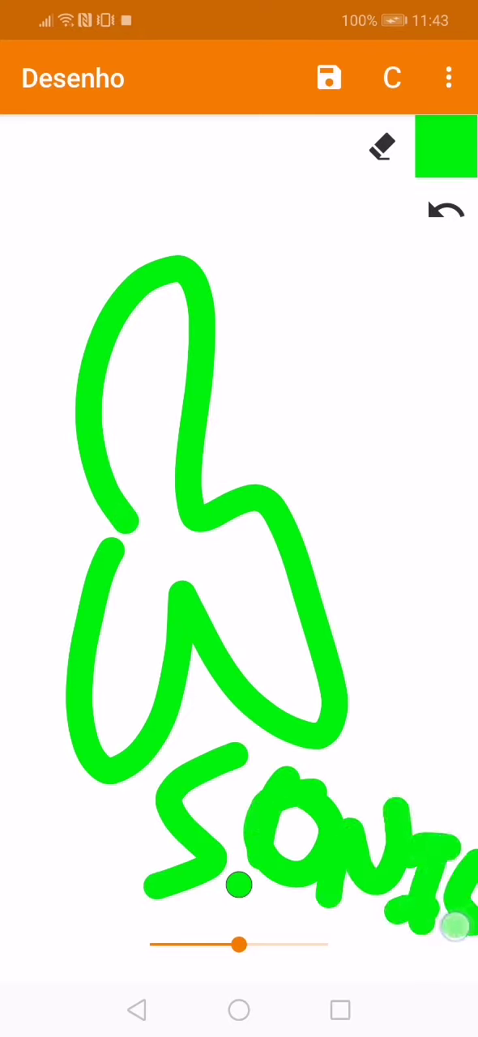
click(445, 209)
click(446, 209)
click(446, 209)
click(446, 209)
click(446, 209)
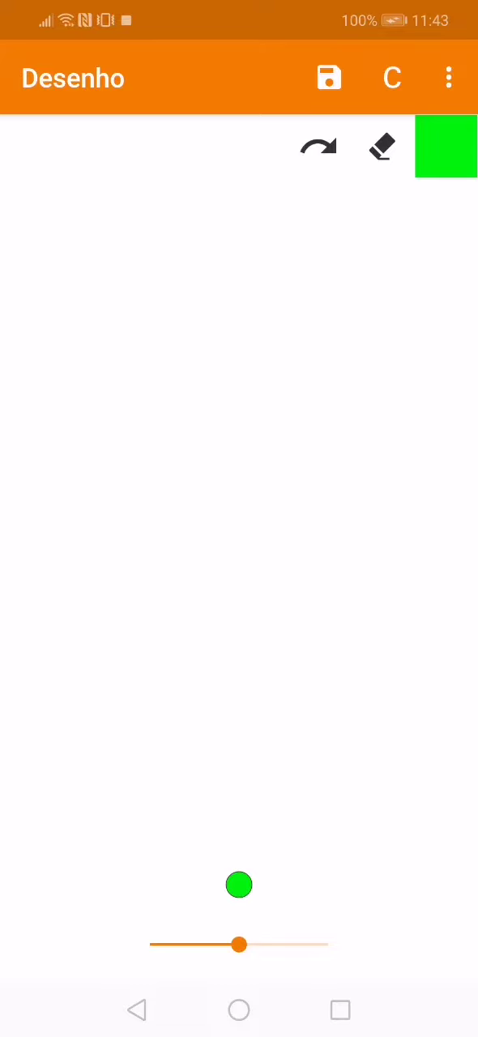
Step: Sketch a green head with a body line, eye and mouth, then undo it
drag(275, 535, 178, 595)
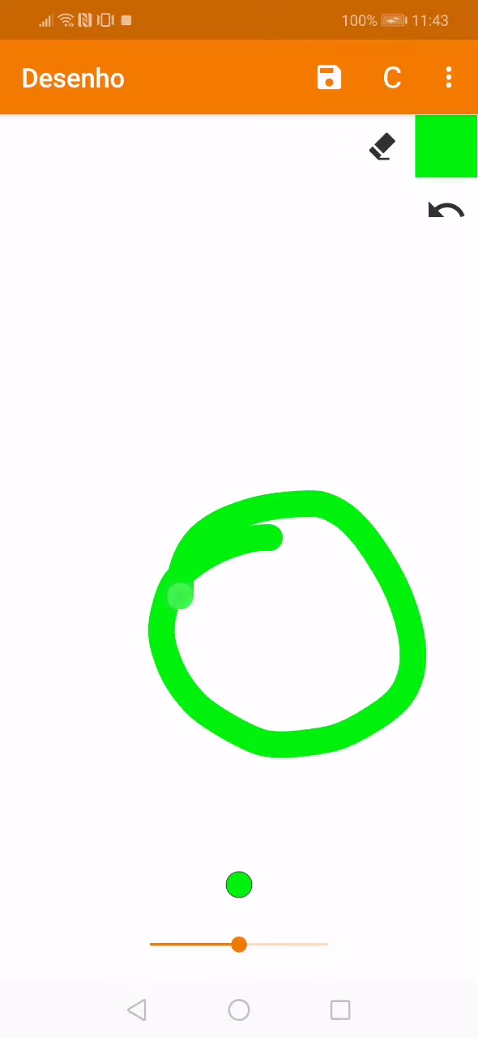
drag(307, 717, 348, 981)
drag(246, 580, 242, 636)
mouse_move(284, 599)
mouse_down()
mouse_move(271, 644)
mouse_move(271, 701)
mouse_up()
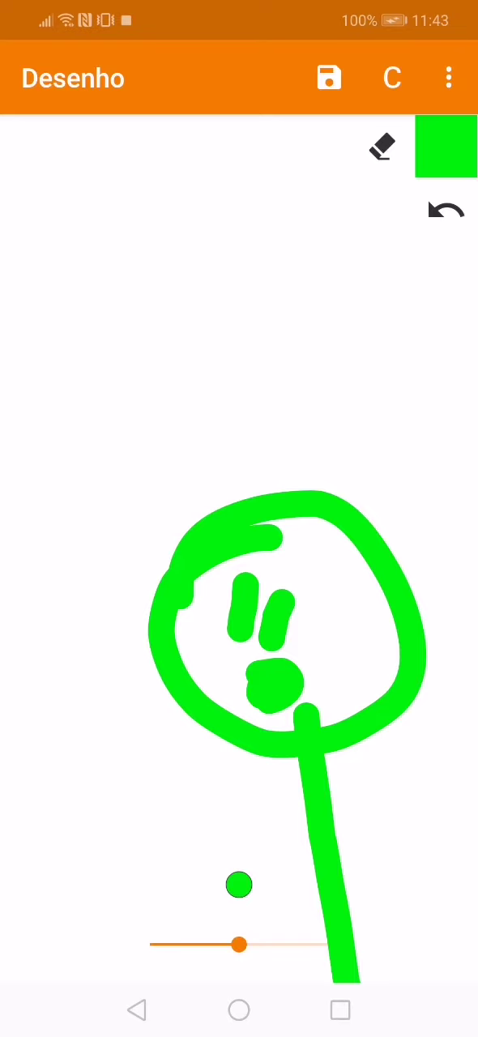
click(445, 212)
click(446, 212)
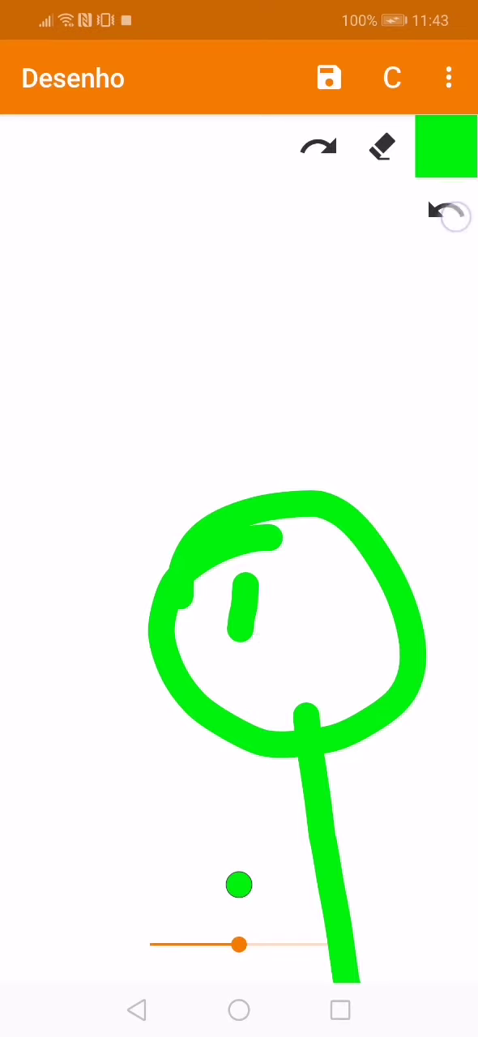
click(446, 212)
Step: Draw a large head with body, eyes, an oval and inner lines, then undo them all
mouse_move(65, 417)
mouse_down()
mouse_move(17, 506)
mouse_move(49, 422)
mouse_up()
drag(121, 640, 36, 973)
drag(194, 422, 175, 474)
drag(276, 434, 234, 465)
mouse_move(185, 542)
mouse_down()
mouse_move(105, 487)
mouse_move(227, 535)
mouse_up()
drag(174, 478, 182, 373)
drag(235, 466, 365, 406)
click(446, 211)
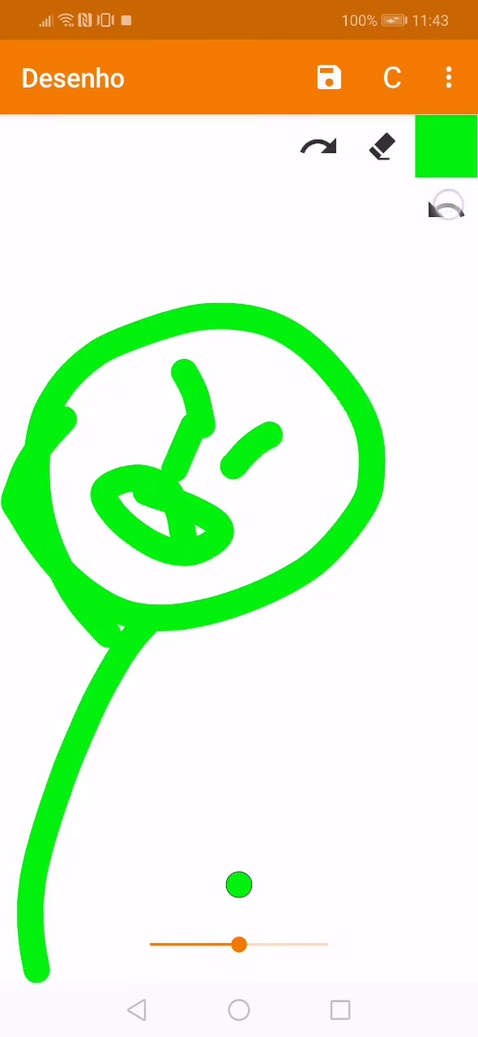
click(446, 210)
click(446, 210)
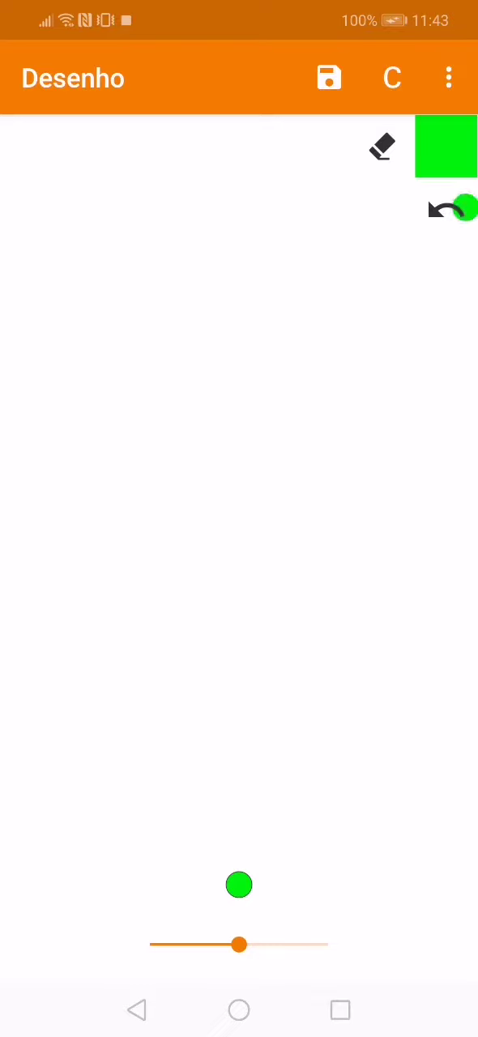
Step: Sketch a green head loop with a stem and small inner strokes, then undo it
click(319, 147)
mouse_move(356, 599)
mouse_down()
mouse_move(442, 766)
mouse_move(194, 648)
mouse_up()
mouse_move(320, 786)
mouse_down()
mouse_move(320, 843)
mouse_move(357, 981)
mouse_up()
mouse_move(247, 709)
mouse_down()
mouse_move(280, 669)
mouse_move(308, 669)
mouse_up()
drag(263, 754, 341, 729)
drag(300, 770, 332, 745)
click(446, 210)
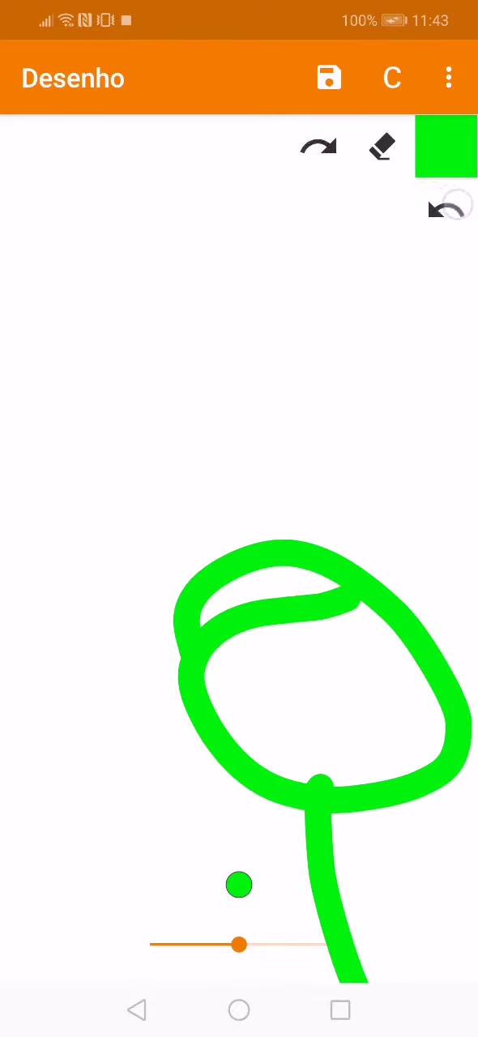
click(446, 211)
Step: Draw a head with a long stem, dot, eye strokes and loop, then undo it stroke by stroke
mouse_move(114, 393)
mouse_down()
mouse_move(26, 487)
mouse_move(106, 398)
mouse_up()
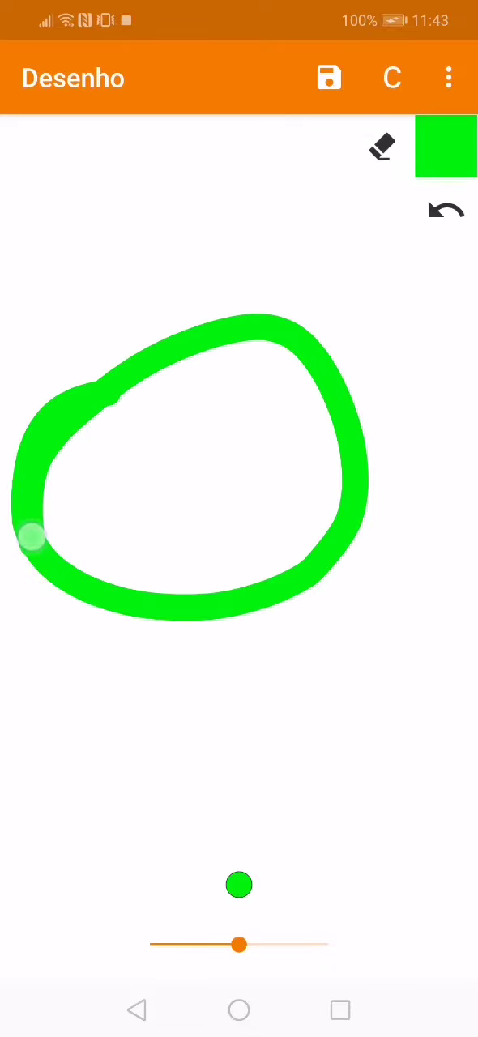
drag(154, 604, 26, 931)
drag(227, 458, 182, 506)
drag(279, 486, 243, 519)
click(182, 559)
mouse_move(183, 559)
mouse_down()
mouse_move(146, 571)
mouse_move(251, 353)
mouse_up()
drag(291, 494, 405, 425)
click(446, 211)
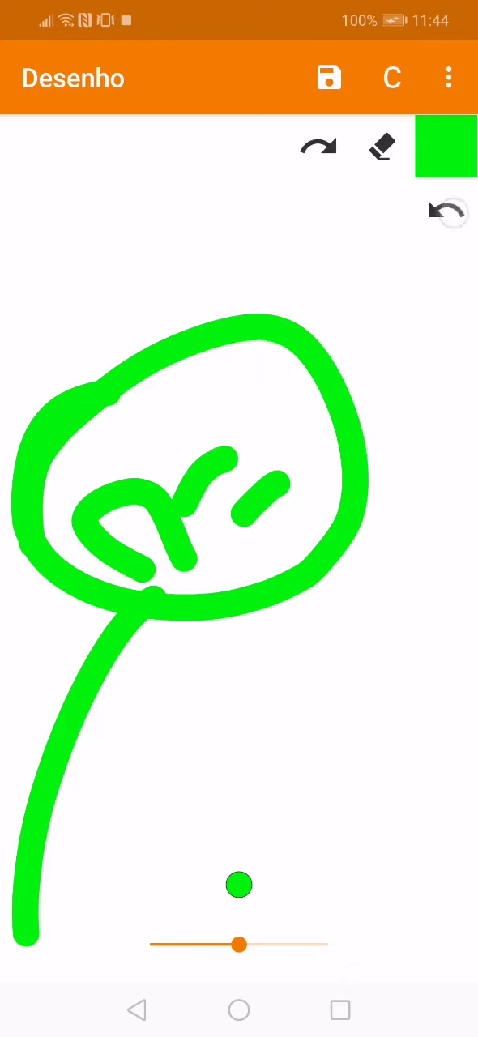
click(445, 209)
click(446, 209)
click(445, 209)
click(446, 209)
Step: Draw and undo a figure with eyes, filled mouth, arm and leg, then a tall shape and arrow
mouse_move(246, 459)
mouse_down()
mouse_move(406, 490)
mouse_move(220, 717)
mouse_move(230, 964)
mouse_up()
drag(215, 531, 209, 583)
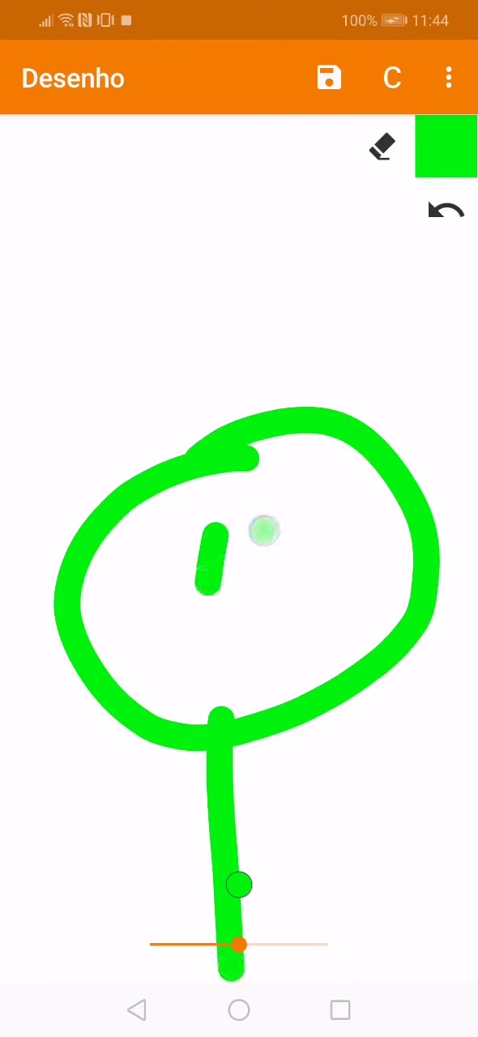
drag(265, 531, 257, 595)
mouse_move(195, 652)
mouse_down()
mouse_move(243, 648)
mouse_move(186, 681)
mouse_up()
drag(231, 721, 219, 786)
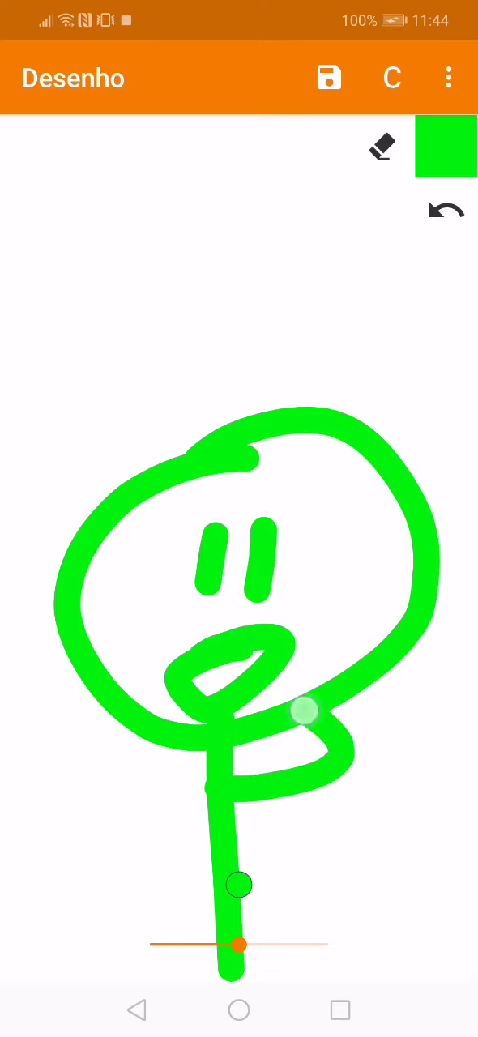
mouse_move(219, 676)
mouse_down()
mouse_move(252, 673)
mouse_move(269, 663)
mouse_up()
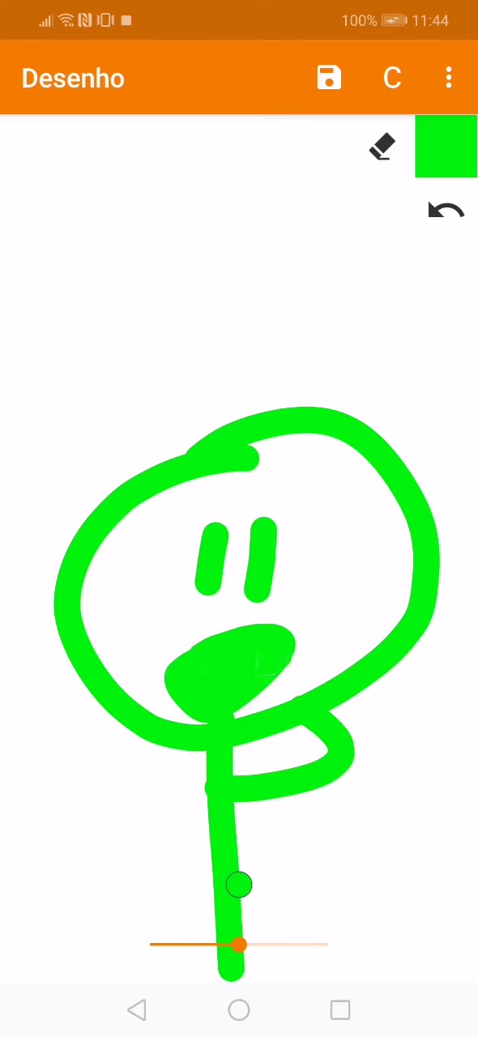
drag(219, 778, 147, 878)
click(446, 211)
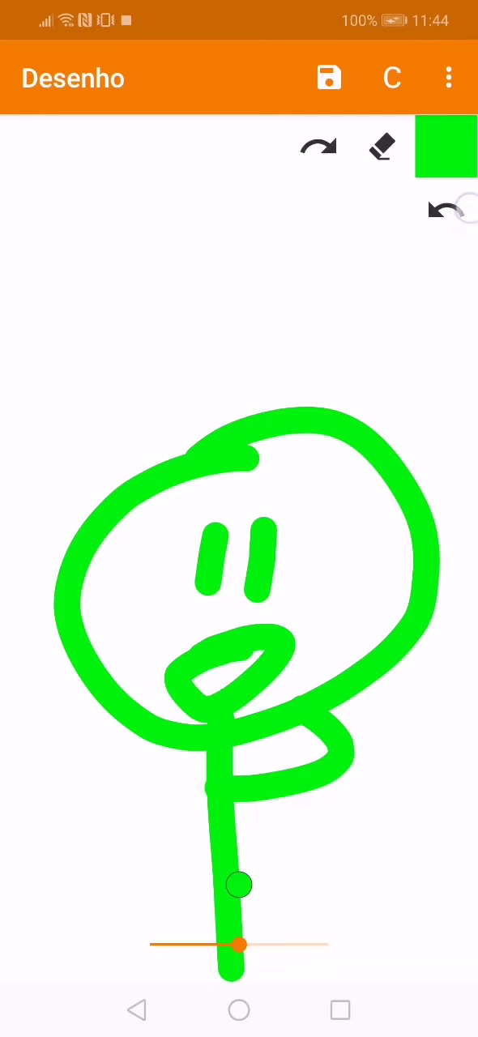
click(446, 211)
click(445, 211)
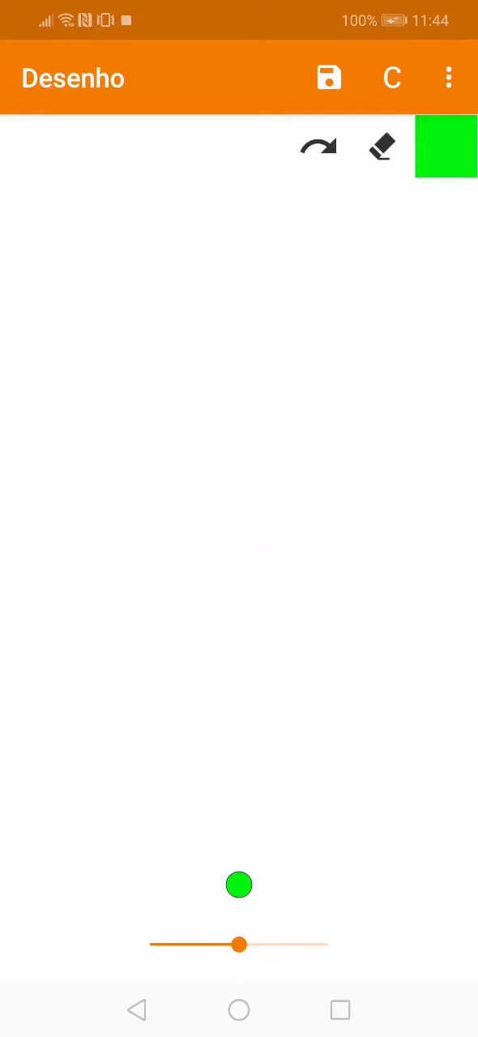
mouse_move(125, 595)
mouse_down()
mouse_move(130, 398)
mouse_move(142, 579)
mouse_up()
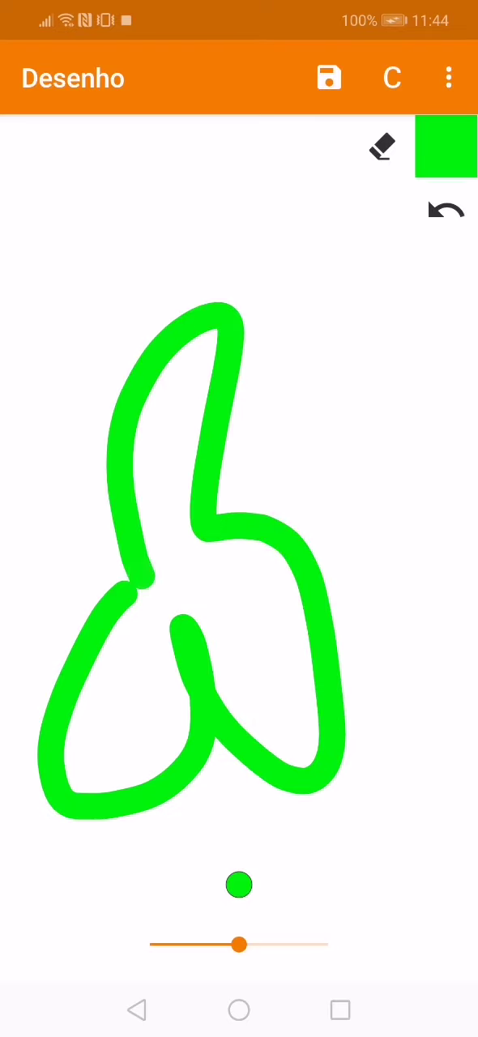
mouse_move(369, 782)
mouse_down()
mouse_move(453, 799)
mouse_move(421, 739)
mouse_up()
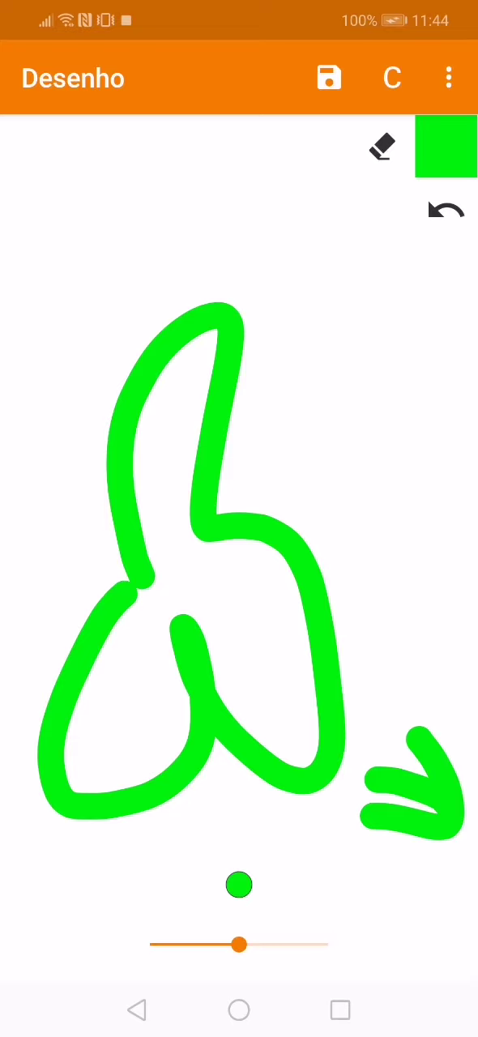
click(446, 209)
click(445, 209)
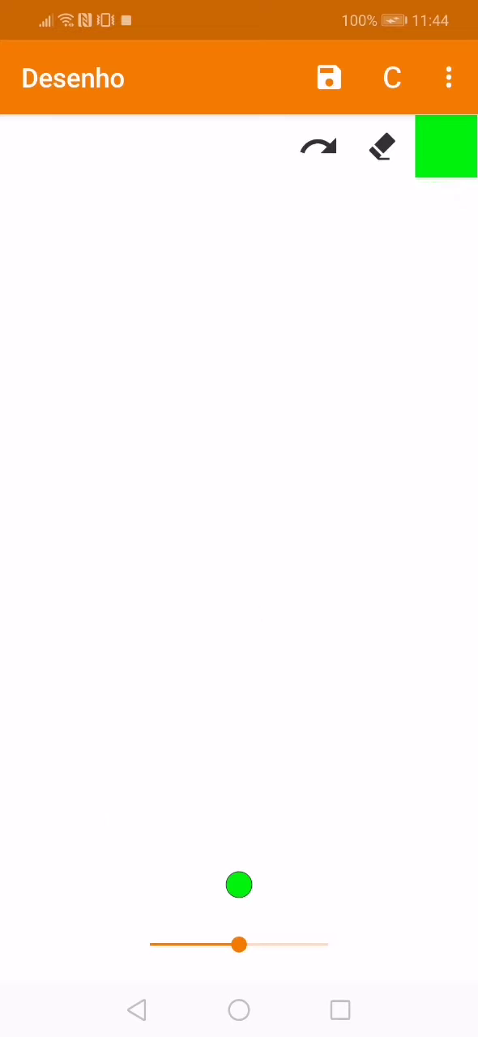
Step: Sketch a head loop with a stem, inner dashes and curls, then undo all of it
drag(105, 423, 146, 672)
mouse_move(24, 519)
mouse_down()
mouse_move(32, 859)
mouse_move(9, 972)
mouse_up()
mouse_move(194, 486)
mouse_down()
mouse_move(158, 526)
mouse_move(130, 571)
mouse_up()
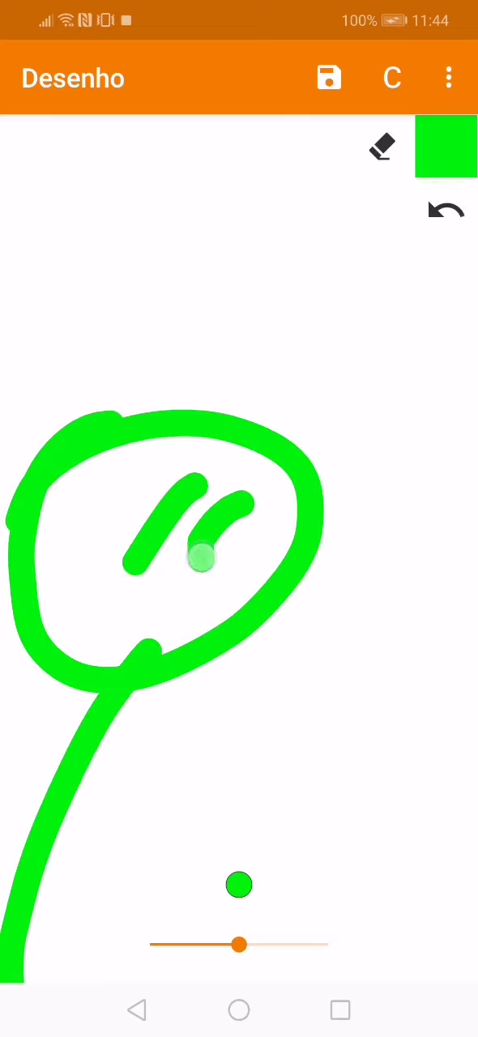
drag(243, 494, 198, 559)
drag(170, 624, 81, 583)
drag(65, 600, 105, 636)
drag(186, 430, 194, 478)
drag(202, 559, 310, 462)
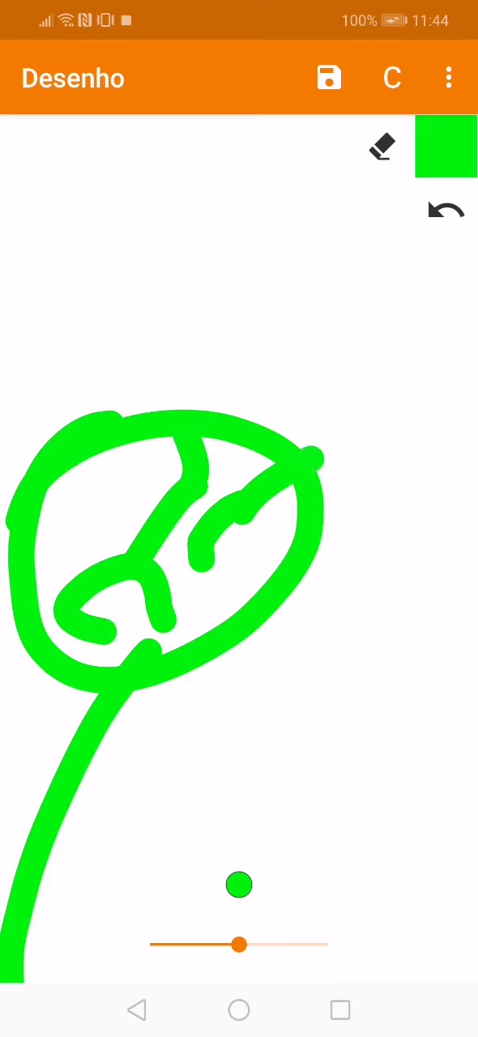
click(445, 209)
click(446, 209)
click(446, 209)
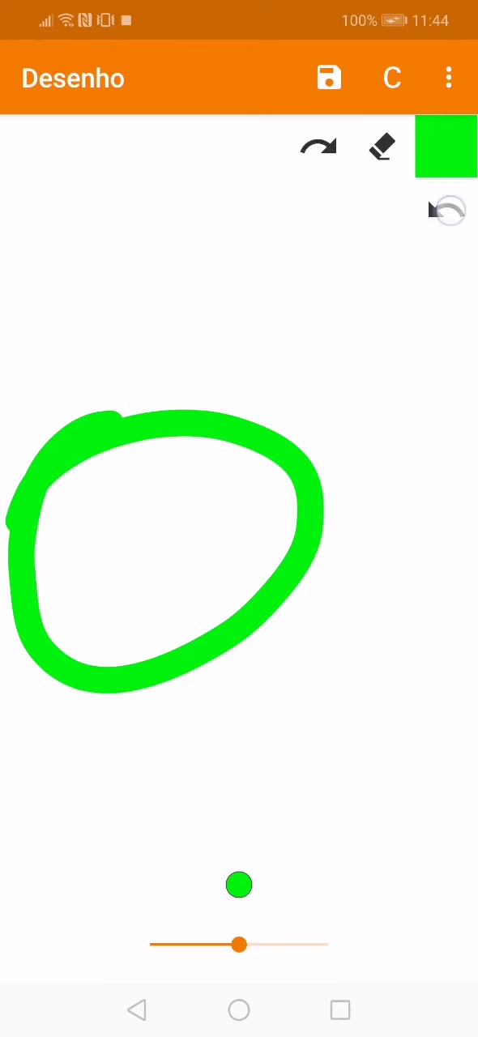
click(446, 209)
Step: Draw a lower-right head with stem and an S-curve figure, then undo every stroke
drag(300, 600, 279, 584)
drag(227, 648, 231, 603)
drag(288, 729, 341, 980)
drag(300, 624, 280, 664)
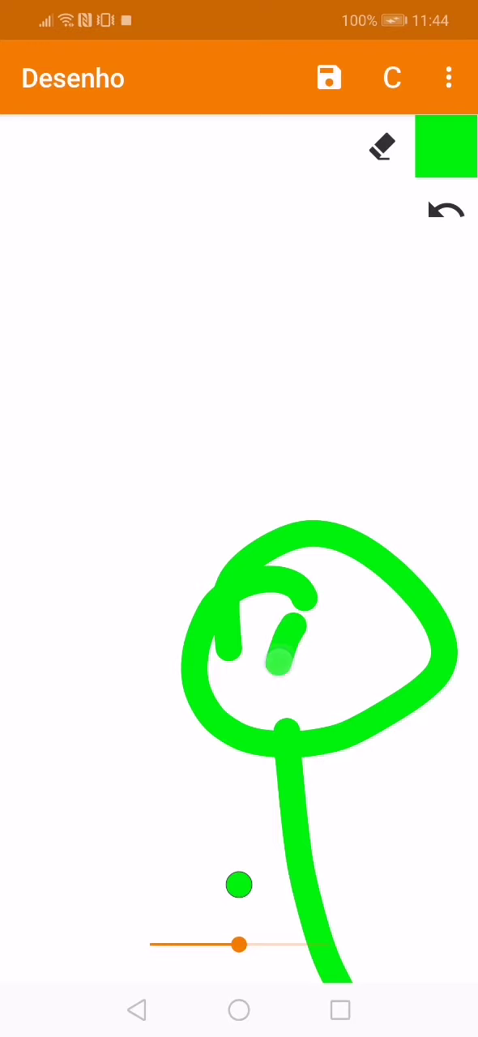
drag(344, 624, 320, 661)
drag(267, 693, 276, 722)
click(446, 209)
click(446, 209)
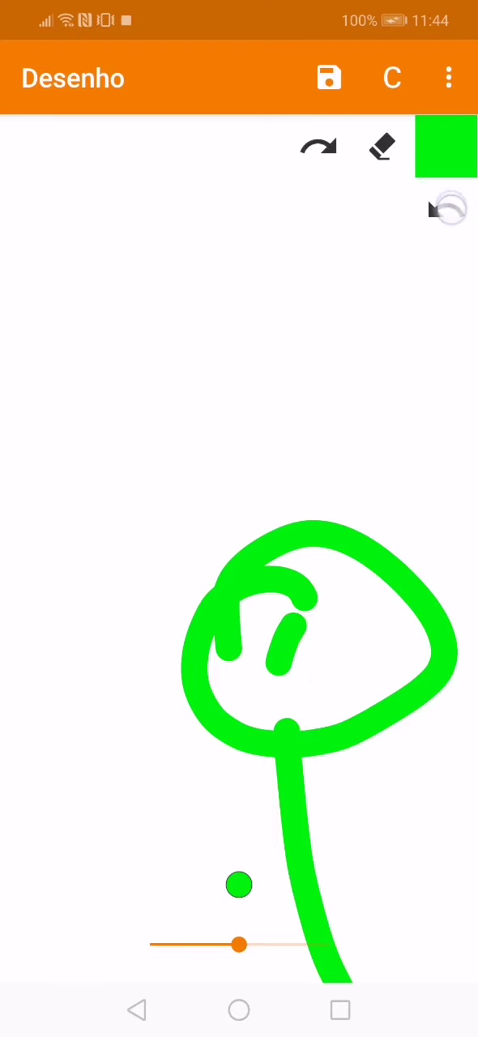
drag(215, 409, 154, 632)
drag(69, 515, 81, 494)
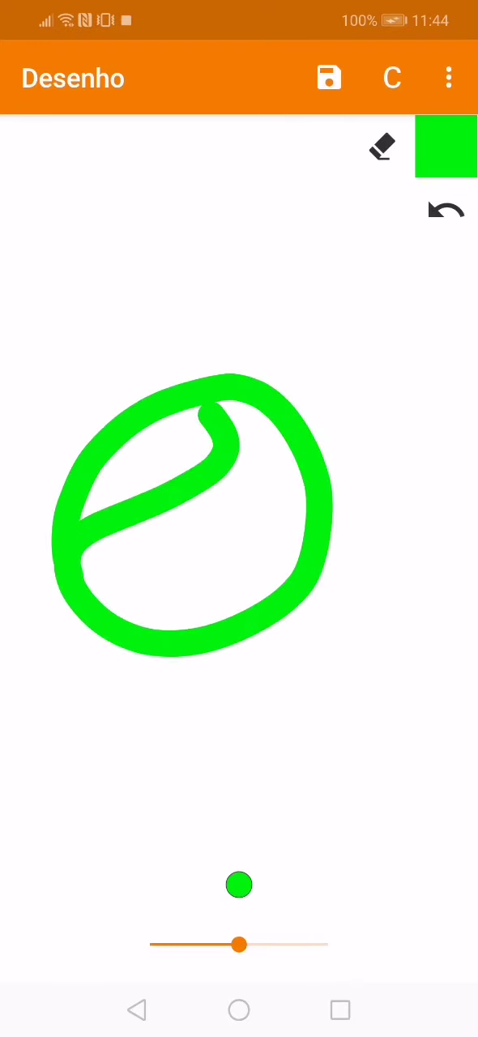
drag(133, 620, 32, 883)
mouse_move(207, 527)
mouse_down()
mouse_move(246, 504)
mouse_move(138, 588)
mouse_move(275, 535)
mouse_move(245, 511)
mouse_up()
click(445, 209)
click(445, 209)
click(446, 209)
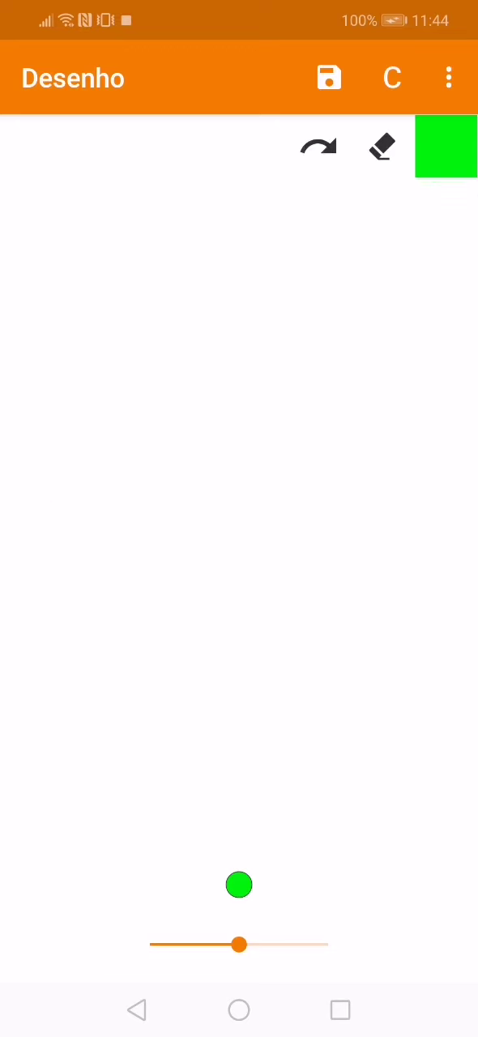
mouse_move(320, 458)
mouse_down()
mouse_move(348, 429)
mouse_move(300, 737)
mouse_move(357, 936)
mouse_up()
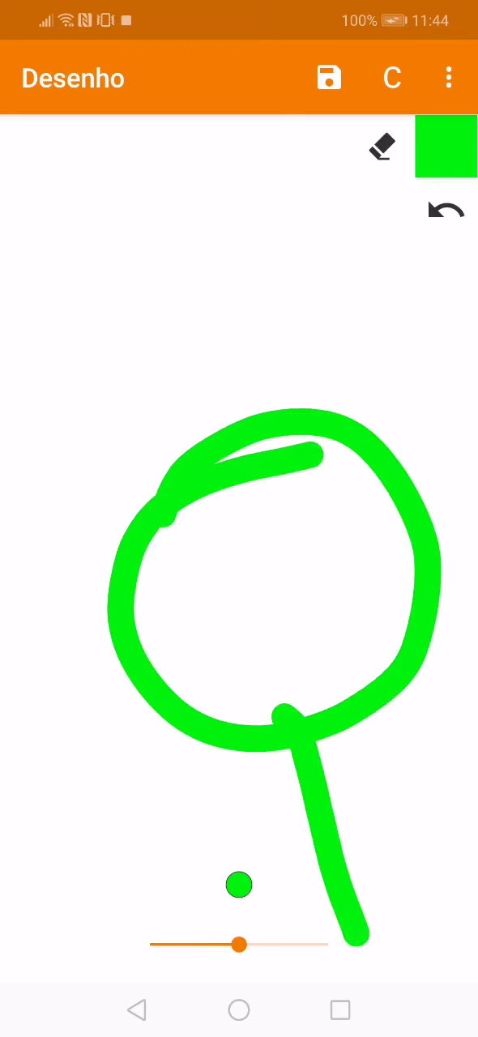
drag(192, 551, 189, 604)
drag(231, 551, 230, 603)
mouse_move(197, 661)
mouse_down()
mouse_move(244, 649)
mouse_move(235, 697)
mouse_up()
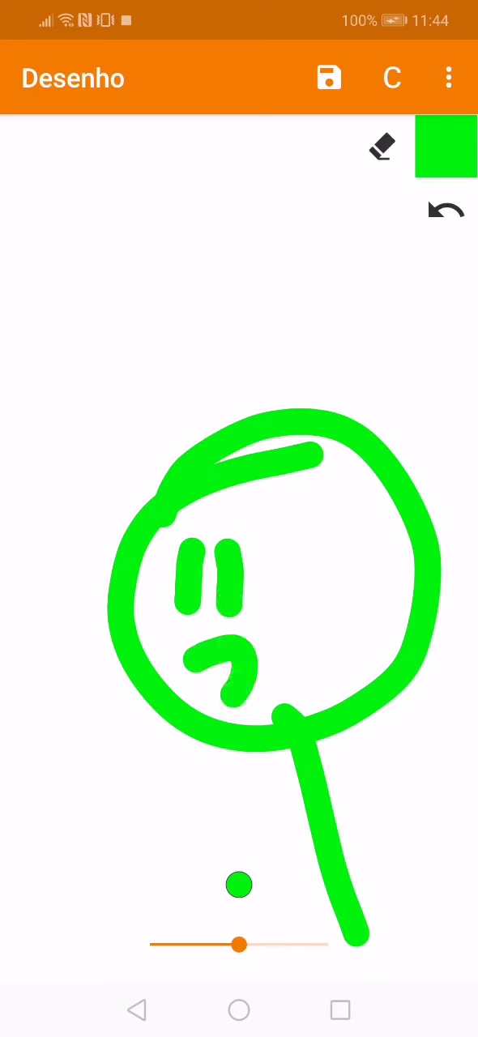
click(446, 209)
mouse_move(207, 664)
mouse_down()
mouse_move(219, 661)
mouse_move(243, 697)
mouse_move(275, 632)
mouse_up()
click(446, 209)
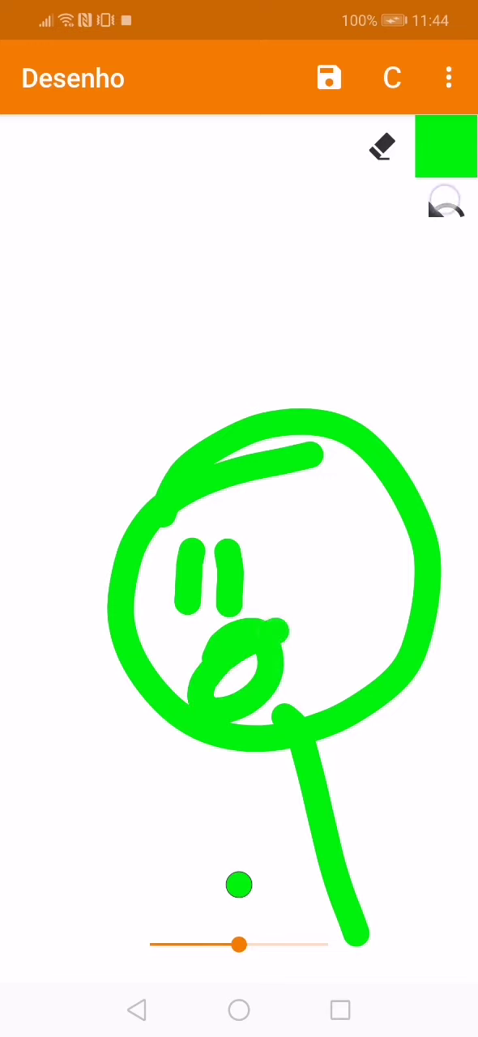
click(446, 210)
mouse_move(369, 527)
mouse_down()
mouse_move(284, 583)
mouse_move(324, 519)
mouse_up()
click(446, 209)
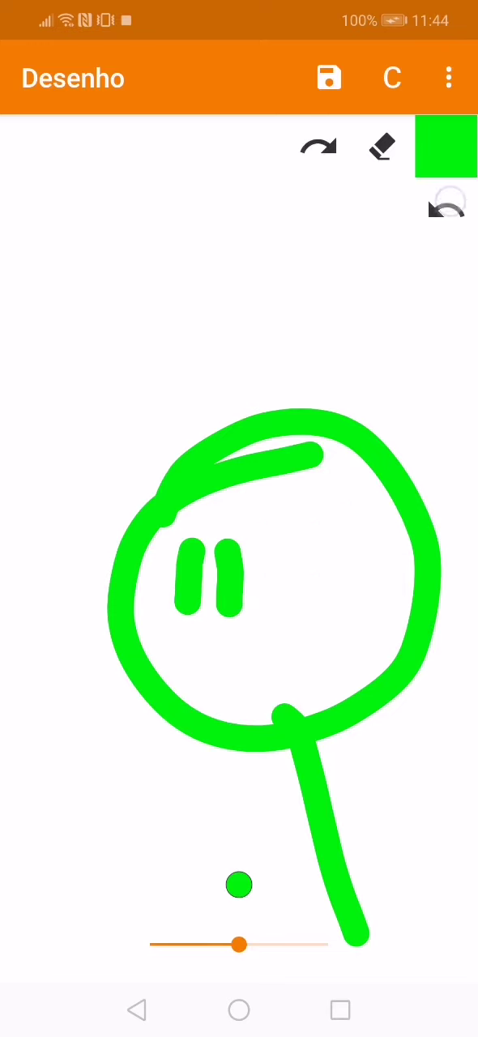
click(445, 209)
click(446, 209)
click(446, 209)
mouse_move(259, 430)
mouse_down()
mouse_move(267, 632)
mouse_move(175, 462)
mouse_move(231, 517)
mouse_up()
drag(279, 523, 338, 518)
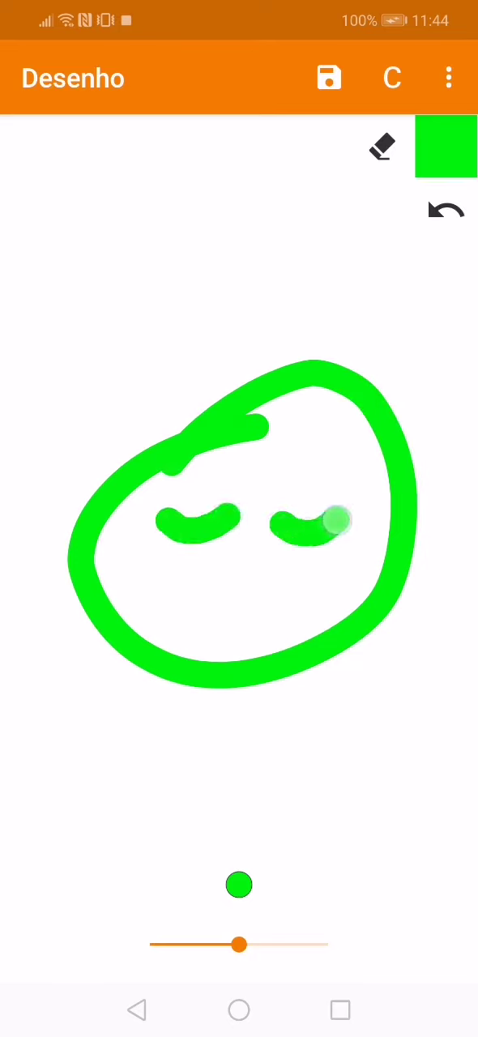
mouse_move(191, 599)
mouse_down()
mouse_move(291, 568)
mouse_move(195, 624)
mouse_move(267, 615)
mouse_move(223, 626)
mouse_up()
drag(235, 689, 239, 1005)
drag(130, 753, 227, 786)
mouse_move(227, 786)
mouse_down()
mouse_move(365, 754)
mouse_move(227, 790)
mouse_up()
drag(227, 790, 122, 750)
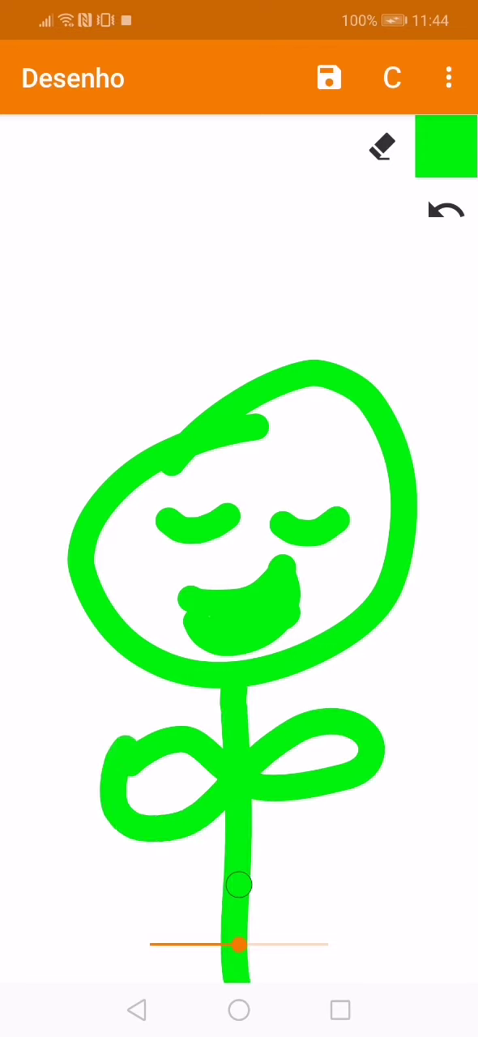
mouse_move(114, 202)
mouse_down()
mouse_move(117, 211)
mouse_move(15, 213)
mouse_up()
click(150, 229)
click(173, 229)
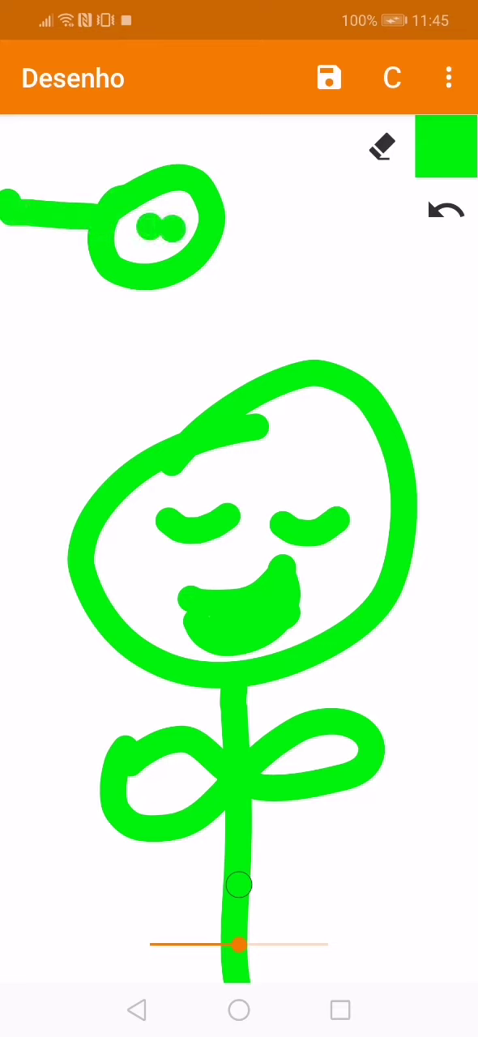
click(445, 209)
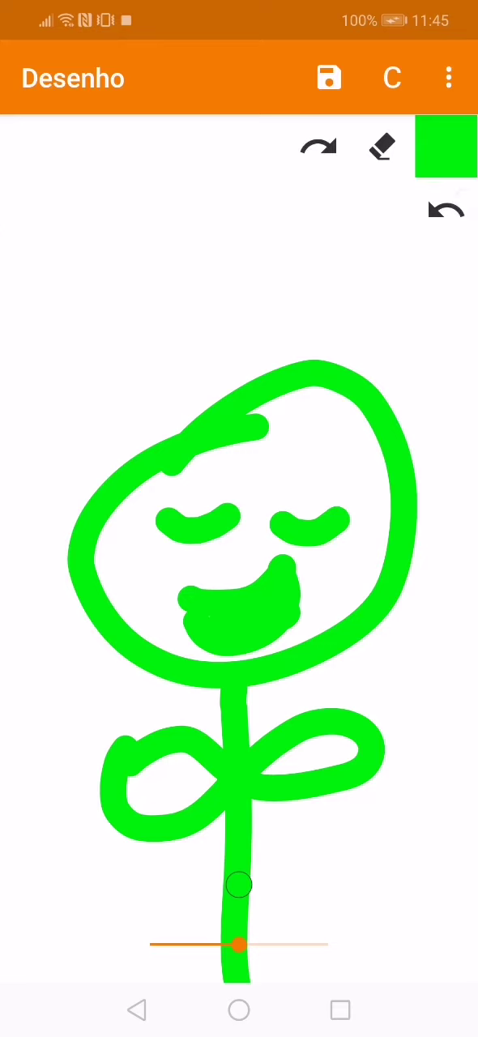
drag(215, 462, 194, 510)
drag(332, 463, 317, 512)
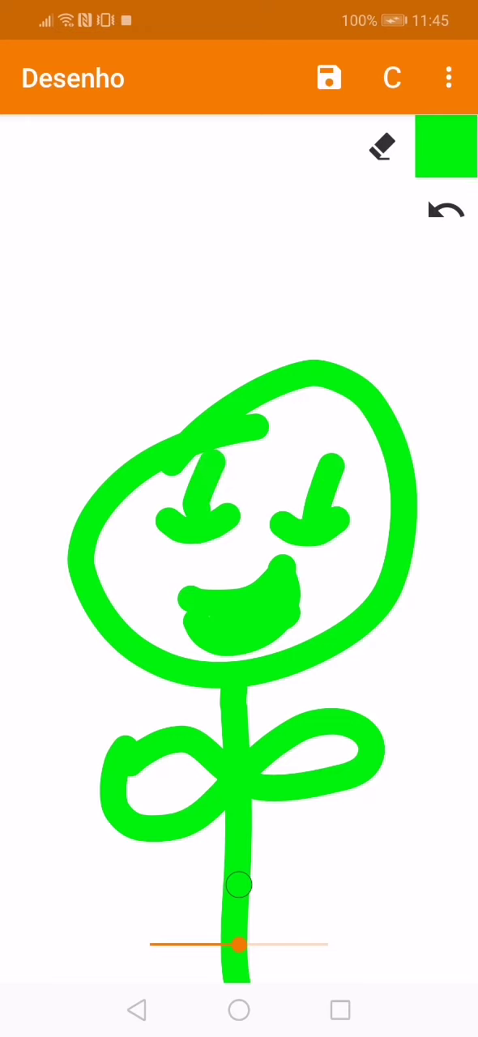
click(444, 209)
click(445, 209)
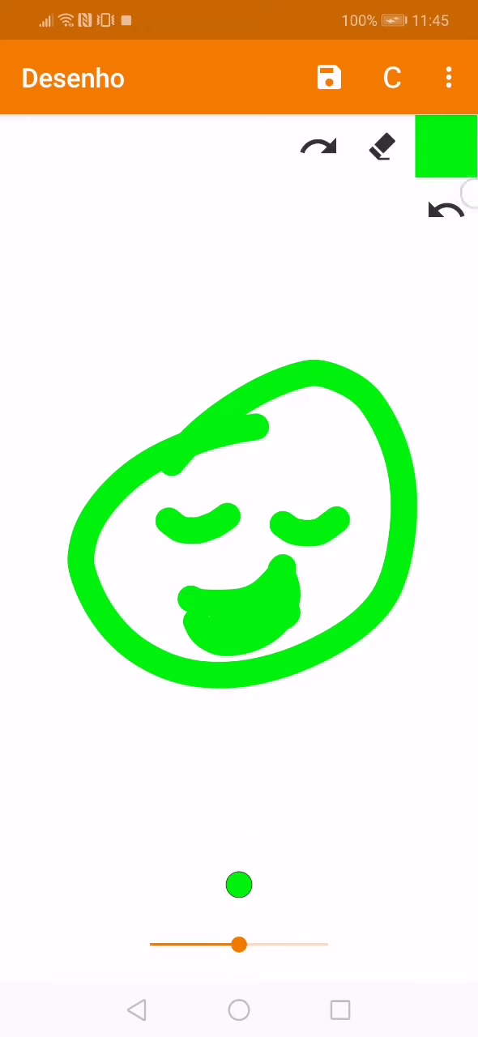
click(445, 209)
click(445, 209)
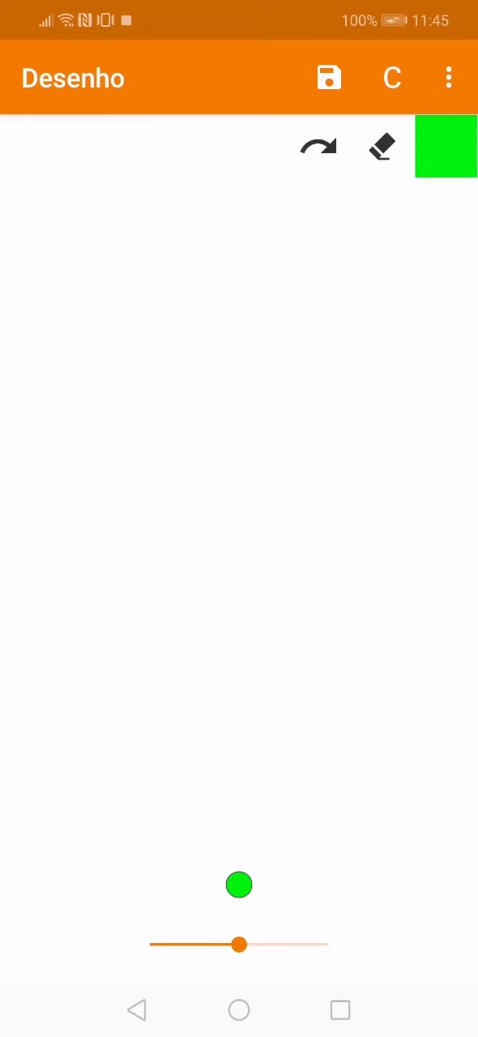
Step: Write the green word 'THE' across the canvas
drag(129, 445, 98, 596)
mouse_move(69, 442)
mouse_down()
mouse_move(199, 438)
mouse_move(198, 596)
mouse_up()
drag(251, 470, 251, 579)
drag(219, 555, 280, 551)
drag(312, 579, 393, 502)
drag(328, 526, 365, 523)
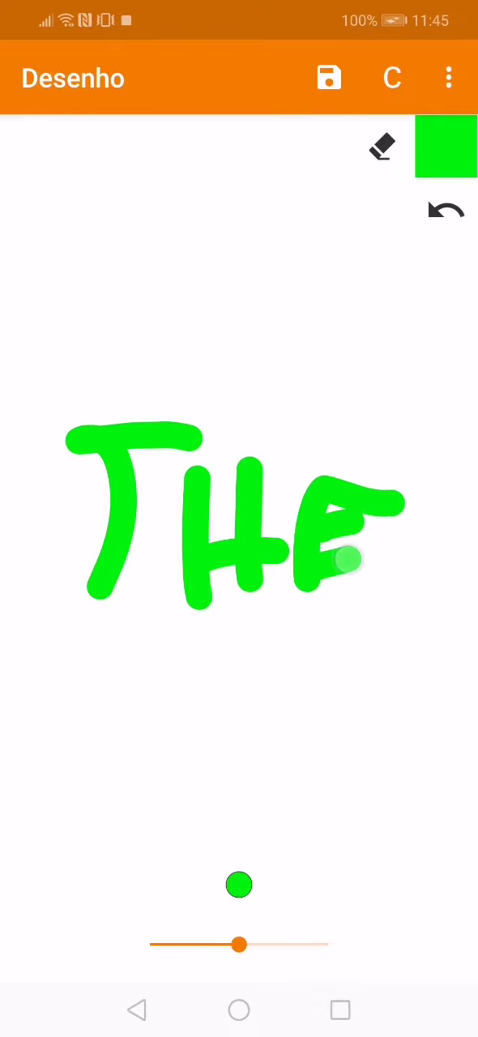
Step: Write 'END' below it and add a large Q-like loop with extra strokes
drag(324, 575, 360, 559)
mouse_move(98, 632)
mouse_down()
mouse_move(97, 733)
mouse_move(150, 636)
mouse_up()
drag(81, 680, 145, 671)
mouse_move(198, 729)
mouse_down()
mouse_move(247, 647)
mouse_move(247, 726)
mouse_up()
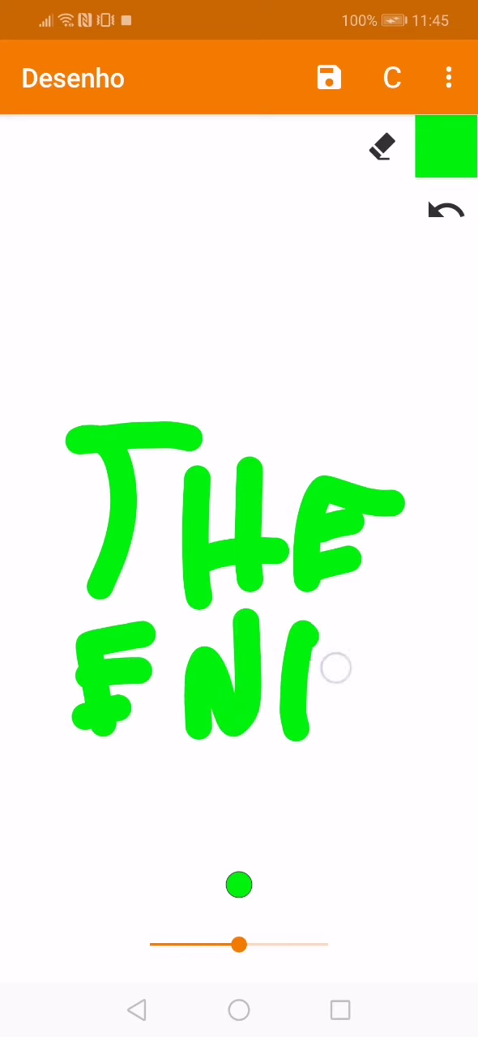
mouse_move(295, 624)
mouse_down()
mouse_move(296, 729)
mouse_move(348, 648)
mouse_up()
drag(417, 770, 348, 867)
drag(349, 746, 465, 939)
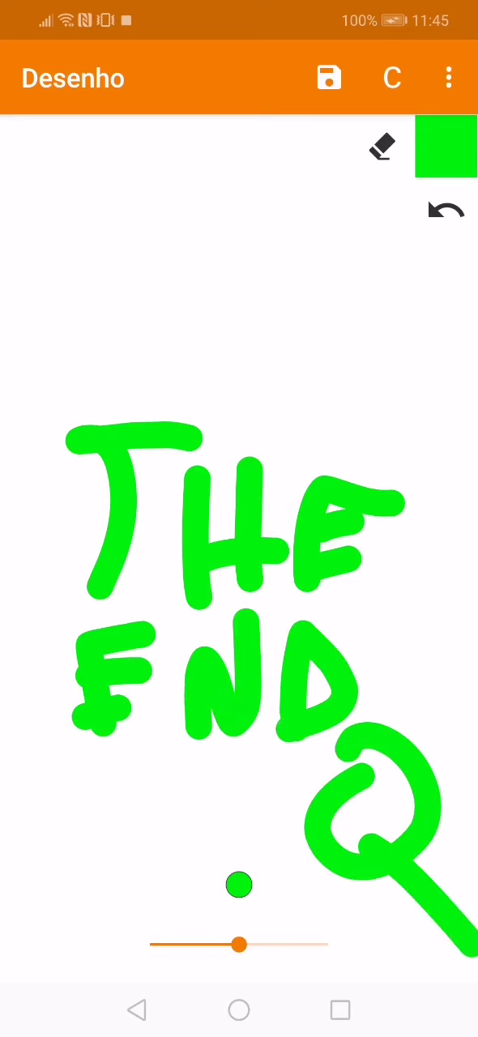
drag(402, 906, 304, 908)
drag(426, 883, 449, 843)
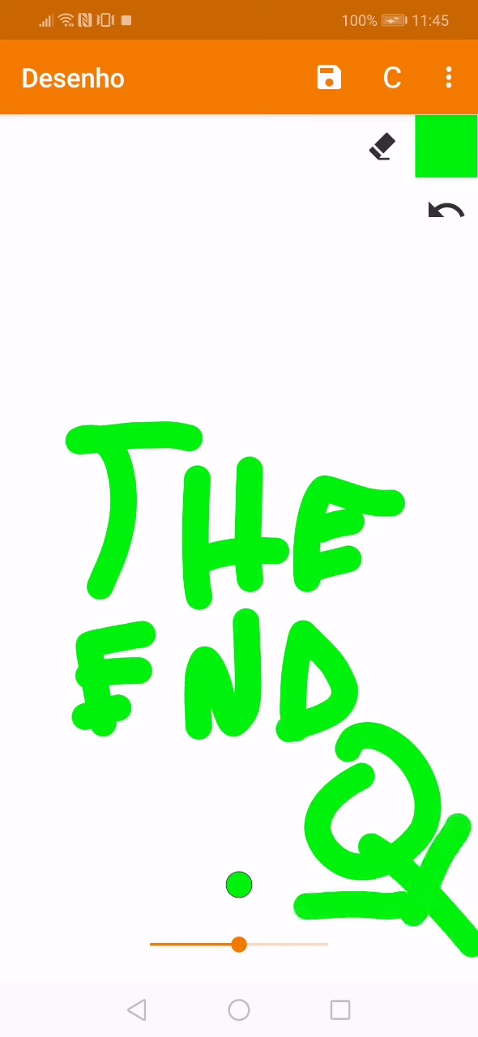
Step: Undo the Q loop, the D and N, and the remaining letters
click(445, 210)
click(446, 210)
click(446, 210)
click(446, 210)
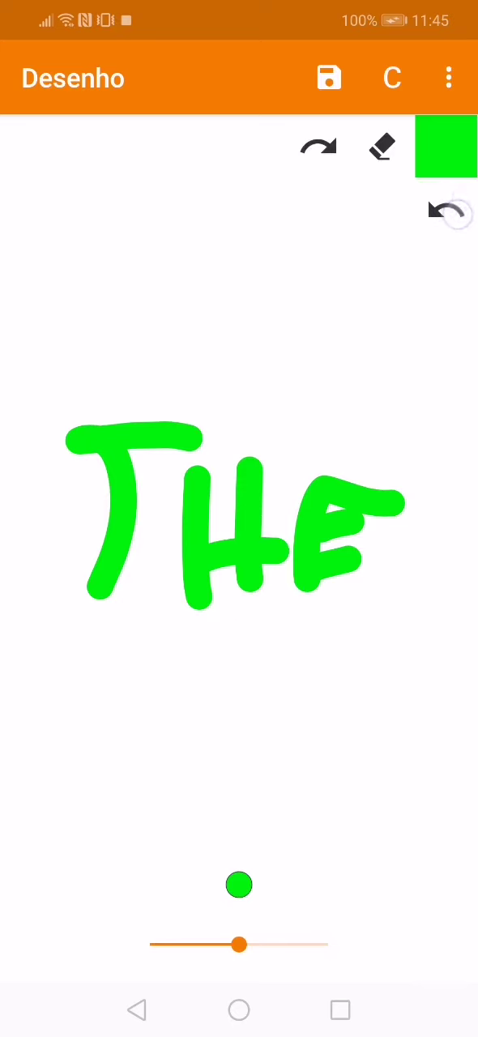
click(445, 210)
click(446, 210)
click(446, 210)
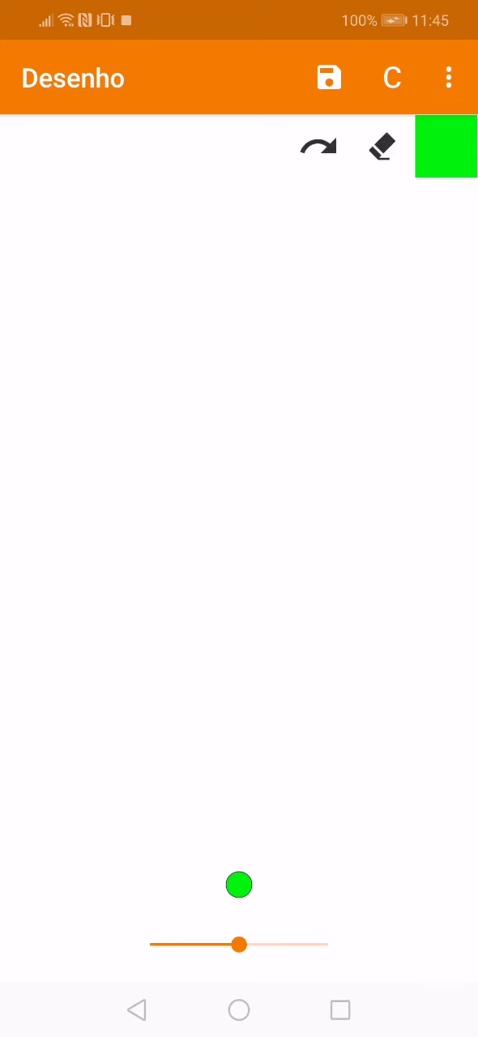
mouse_move(304, 495)
mouse_down()
mouse_move(243, 673)
mouse_move(316, 685)
mouse_move(333, 981)
mouse_up()
drag(249, 551, 235, 598)
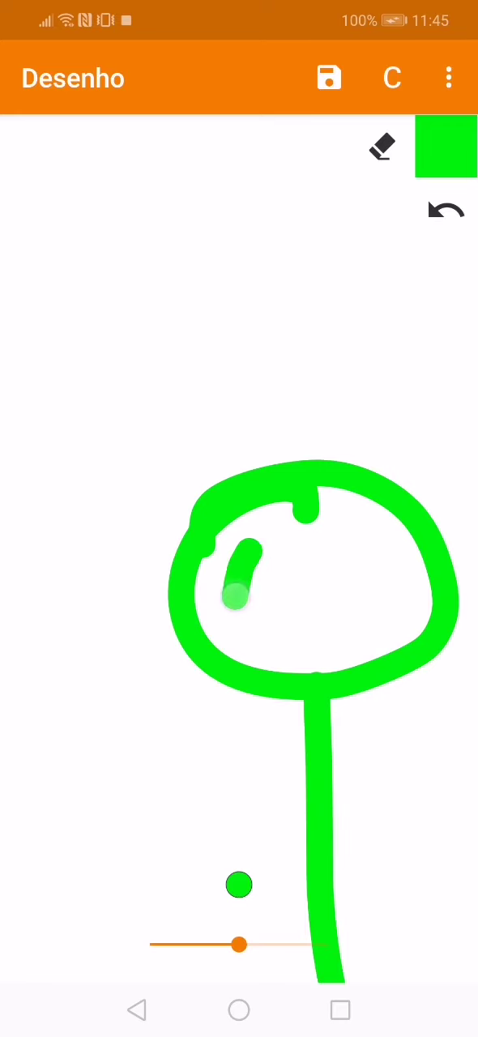
mouse_move(284, 539)
mouse_down()
mouse_move(267, 595)
mouse_move(279, 648)
mouse_up()
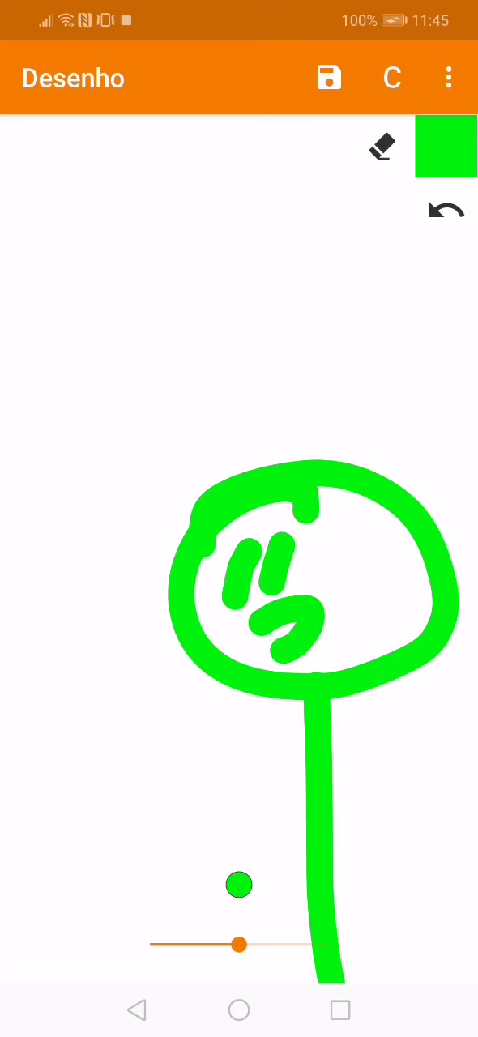
drag(324, 782, 158, 701)
drag(300, 758, 377, 847)
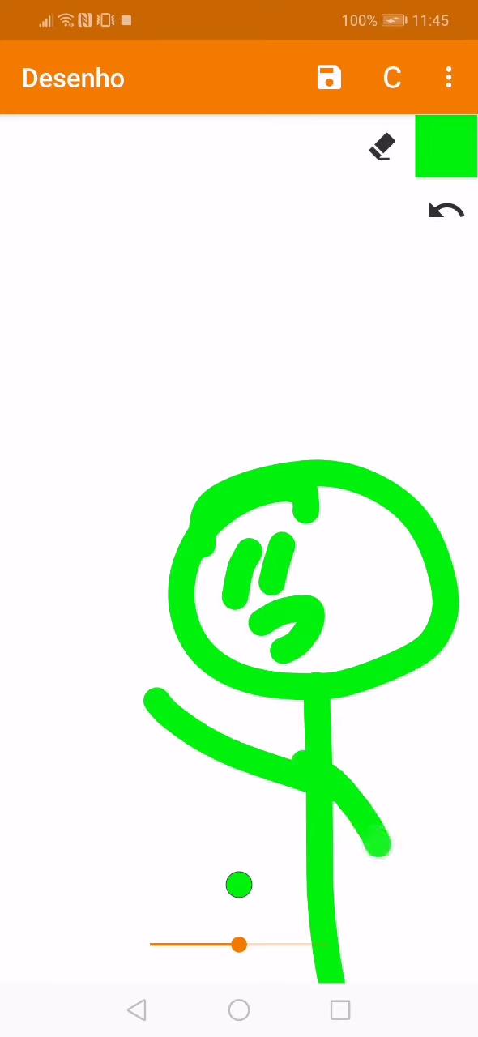
drag(20, 285, 150, 276)
drag(81, 267, 66, 201)
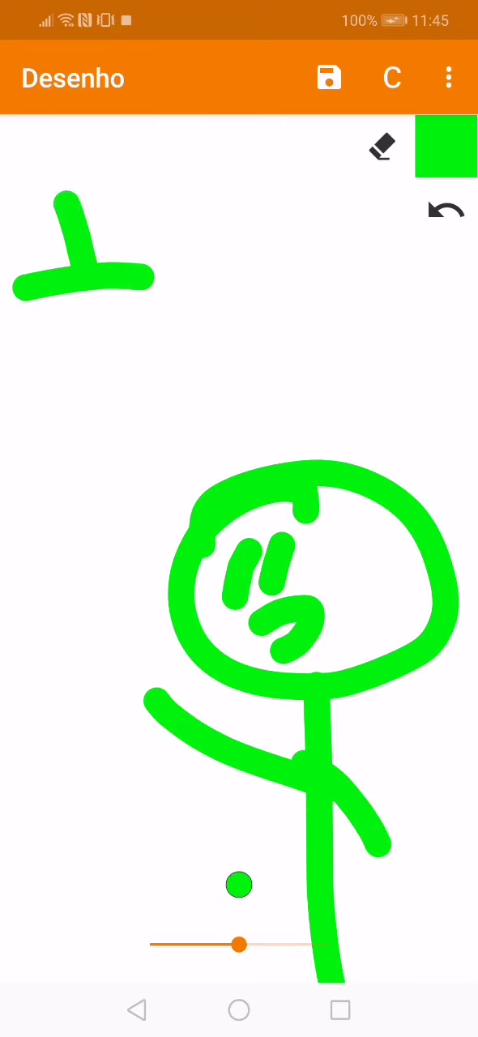
click(445, 209)
click(446, 209)
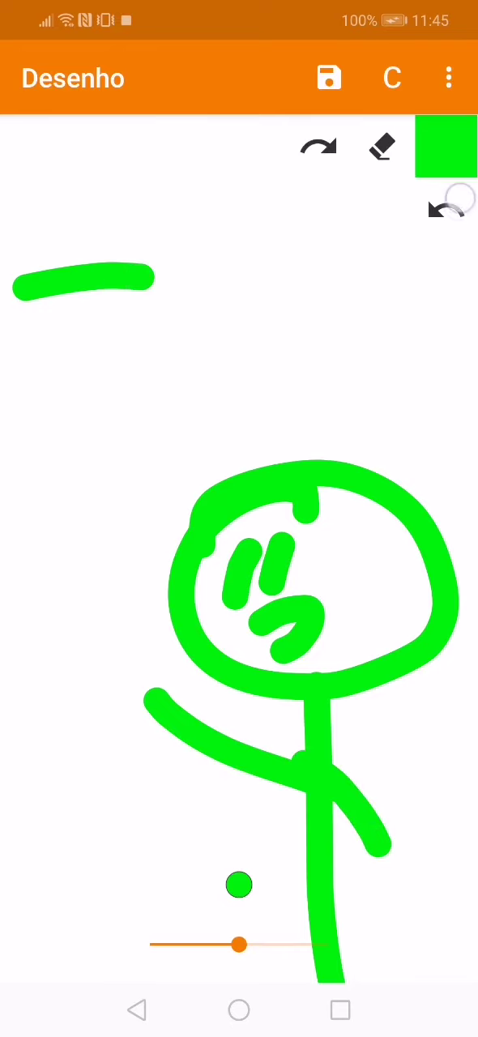
click(445, 209)
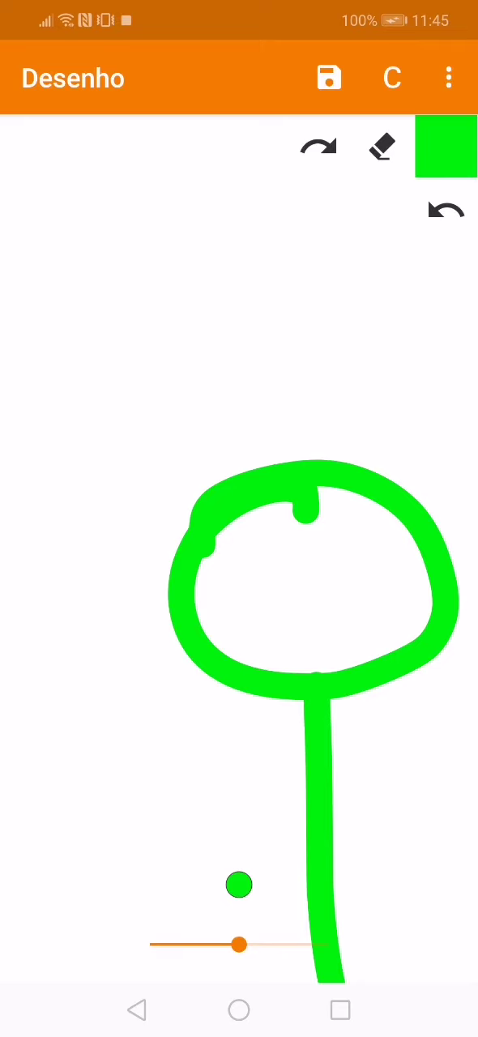
drag(281, 539, 282, 608)
drag(332, 522, 335, 596)
mouse_move(239, 604)
mouse_down()
mouse_move(308, 624)
mouse_move(385, 600)
mouse_up()
mouse_move(357, 648)
mouse_down()
mouse_move(280, 661)
mouse_move(349, 664)
mouse_move(389, 778)
mouse_move(275, 782)
mouse_move(260, 689)
mouse_up()
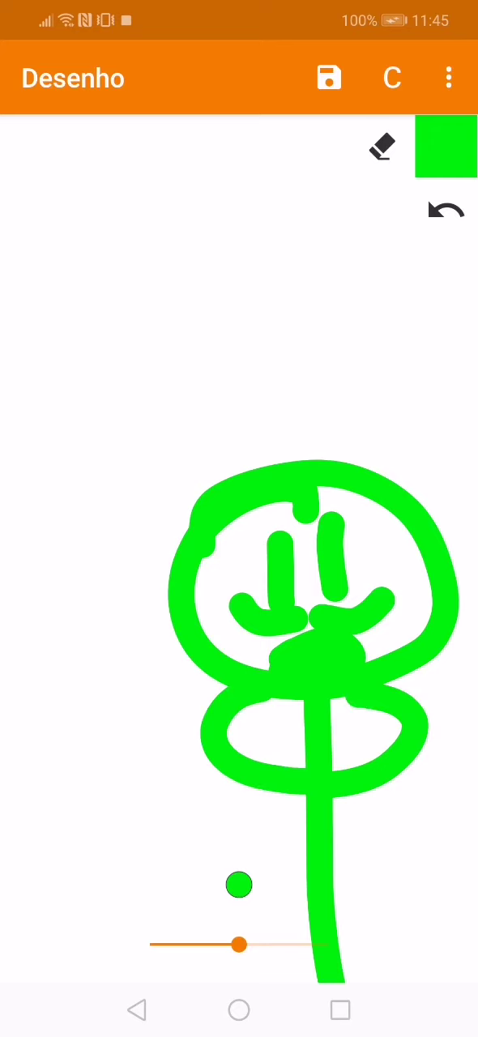
drag(52, 259, 247, 243)
drag(93, 138, 134, 243)
drag(174, 267, 77, 345)
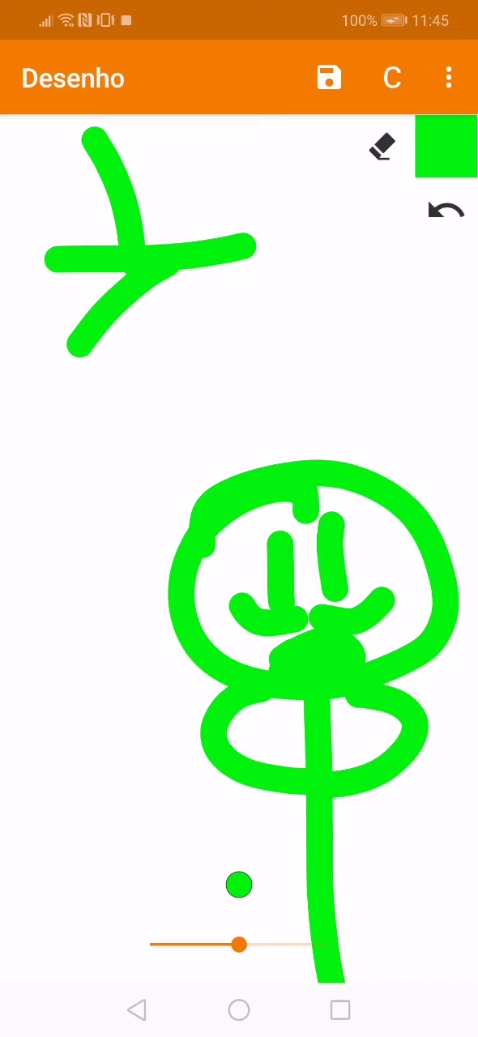
click(445, 213)
click(445, 213)
click(446, 212)
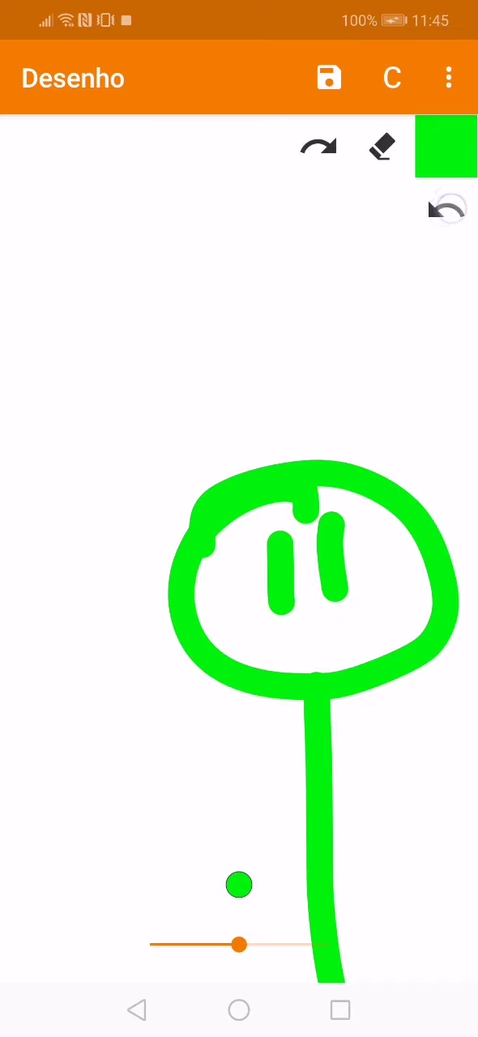
click(446, 209)
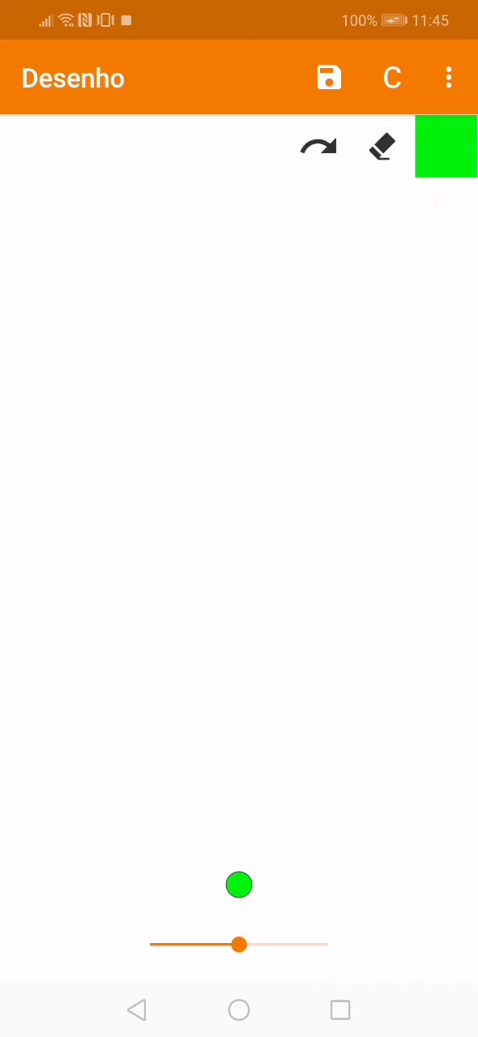
Step: Try a T and H with a stray scribble, then undo everything
drag(129, 332, 142, 486)
drag(68, 337, 174, 320)
drag(239, 381, 235, 490)
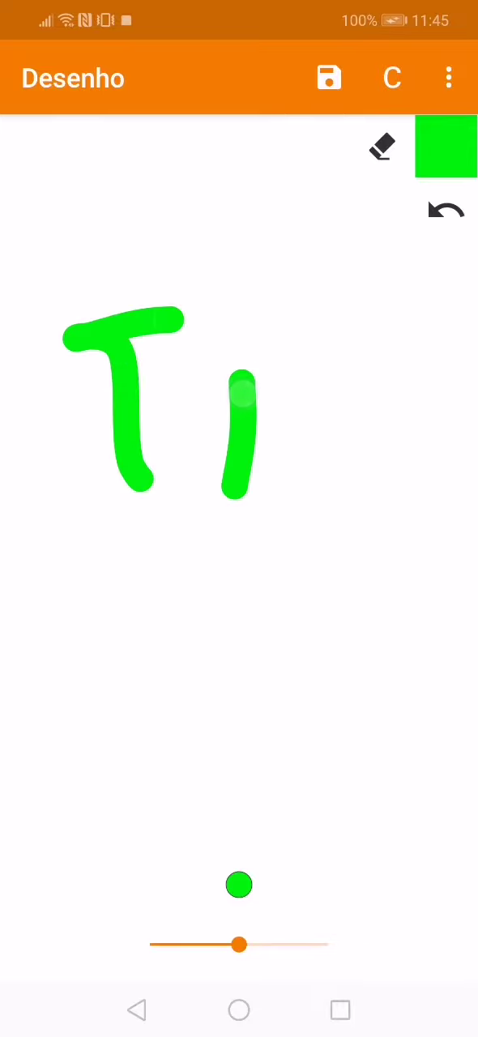
drag(292, 341, 316, 519)
drag(312, 389, 276, 486)
drag(235, 442, 389, 442)
mouse_move(292, 340)
mouse_down()
mouse_move(235, 584)
mouse_move(97, 454)
mouse_move(454, 527)
mouse_move(251, 519)
mouse_up()
click(446, 211)
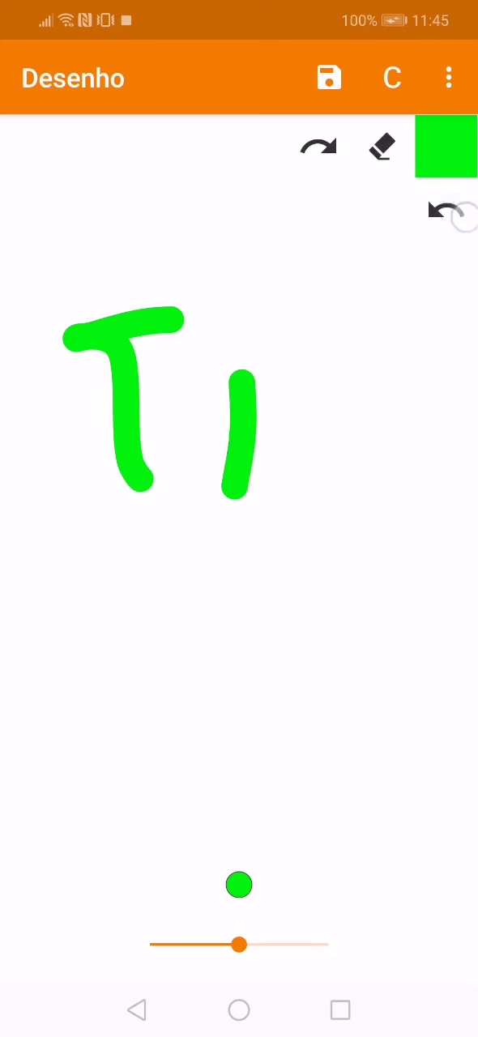
click(445, 211)
click(446, 211)
click(446, 211)
Step: Redraw the T, H and next letters of THANKS near the top
drag(48, 275, 57, 389)
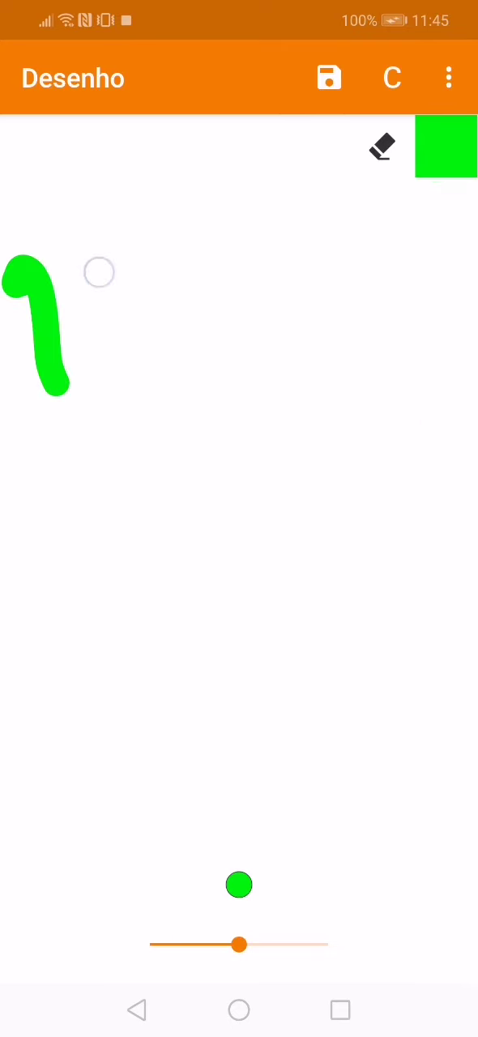
drag(16, 275, 130, 268)
drag(142, 235, 138, 389)
drag(202, 243, 206, 397)
drag(130, 340, 202, 336)
mouse_move(256, 389)
mouse_down()
mouse_move(314, 350)
mouse_move(291, 344)
mouse_move(304, 356)
mouse_move(373, 324)
mouse_move(420, 421)
mouse_up()
Step: Finish the K, then draw S, 2 and 5 on the line below
drag(422, 312, 474, 324)
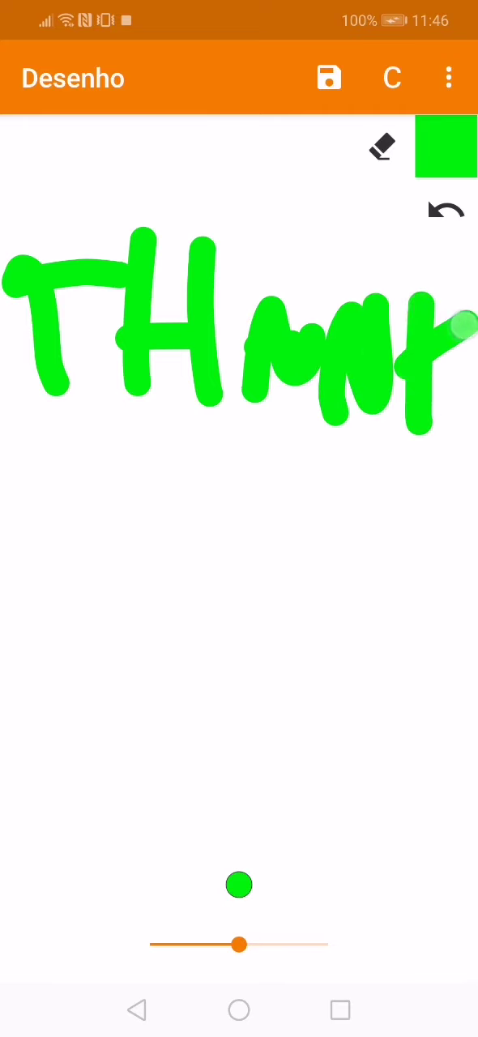
mouse_move(438, 356)
mouse_down()
mouse_move(474, 389)
mouse_move(437, 446)
mouse_up()
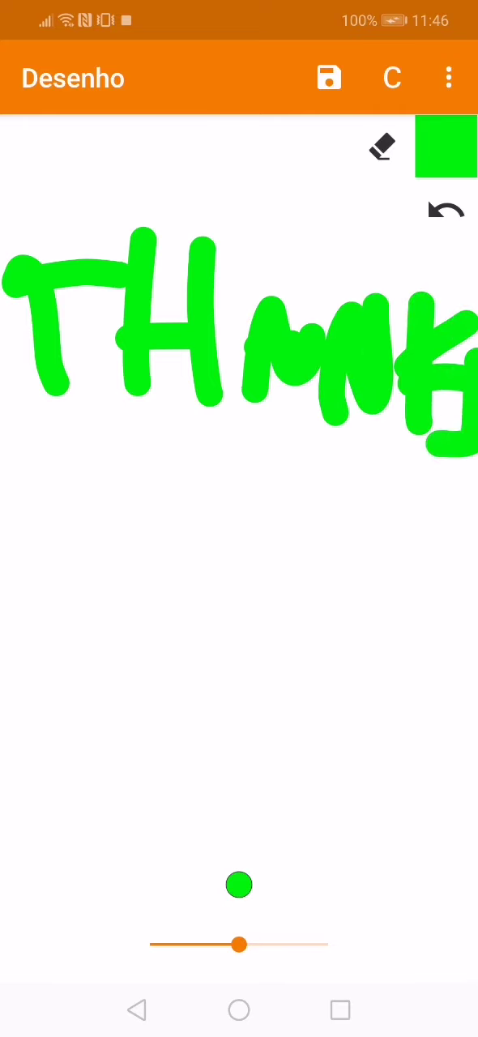
mouse_move(113, 499)
mouse_down()
mouse_move(41, 539)
mouse_move(94, 640)
mouse_up()
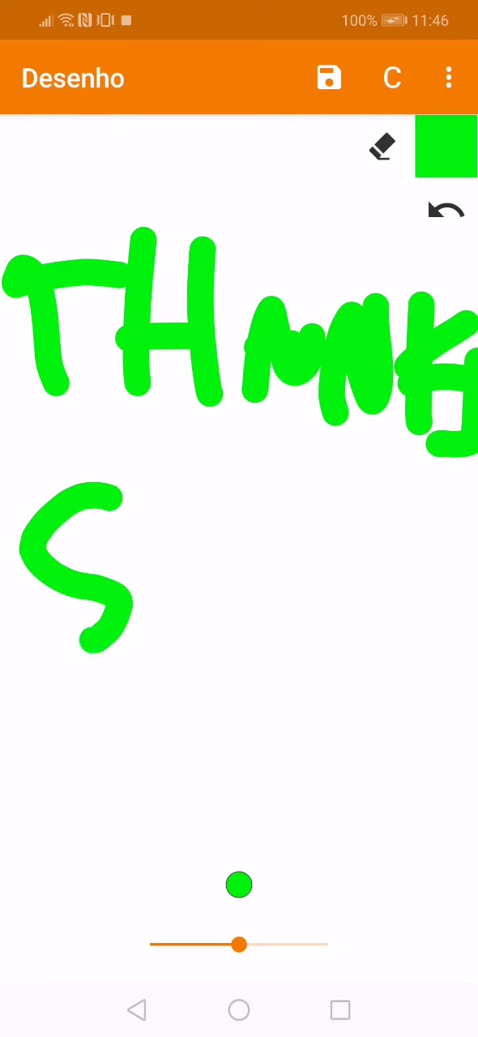
mouse_move(215, 523)
mouse_down()
mouse_move(243, 518)
mouse_move(296, 628)
mouse_up()
mouse_move(397, 531)
mouse_down()
mouse_move(316, 535)
mouse_move(336, 656)
mouse_up()
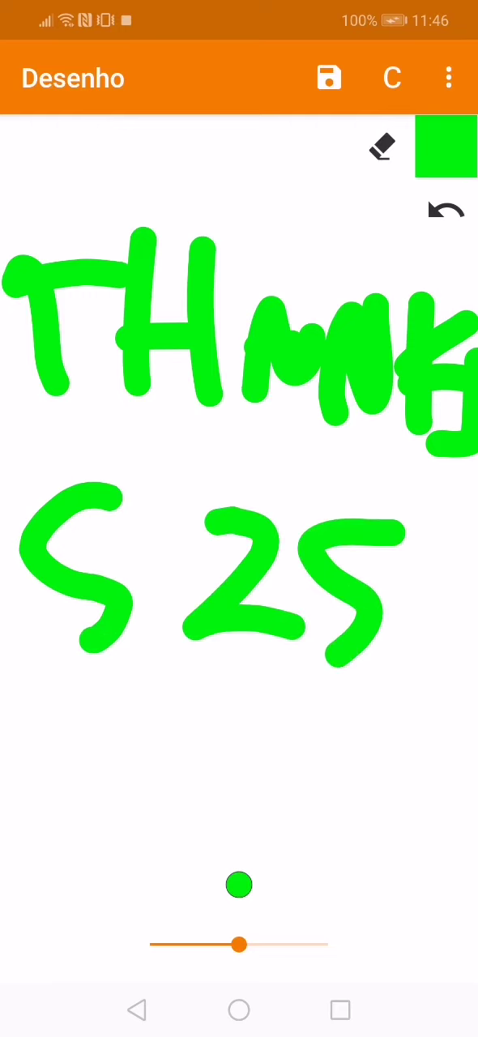
Step: Sketch a stick figure with an arm at lower left; undo a second lower-right figure
mouse_move(69, 741)
mouse_down()
mouse_move(25, 802)
mouse_move(81, 826)
mouse_move(8, 972)
mouse_up()
drag(49, 884, 121, 847)
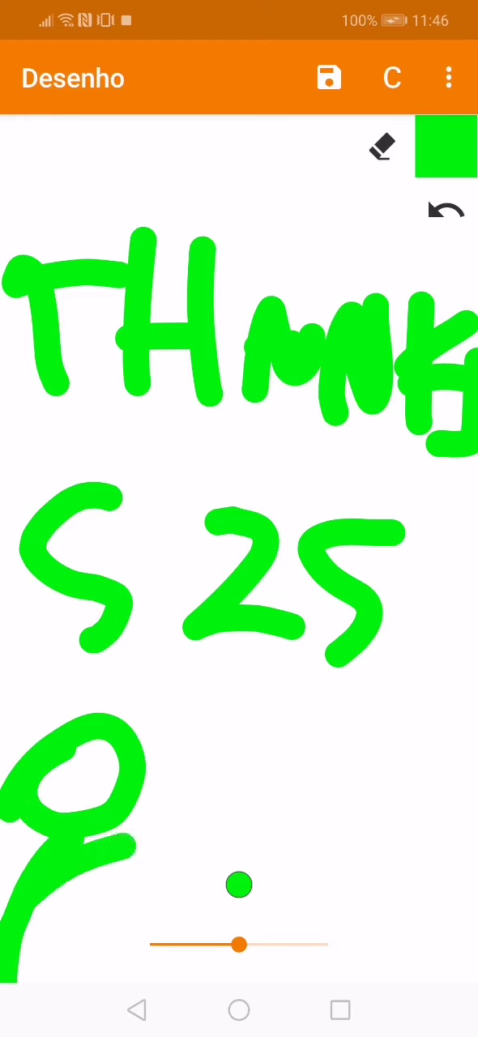
drag(12, 790, 29, 871)
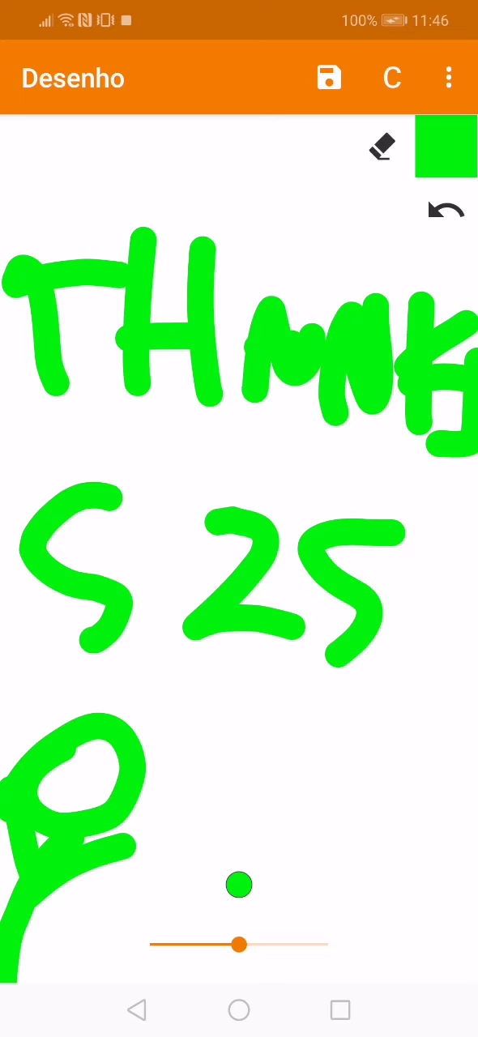
mouse_move(348, 778)
mouse_down()
mouse_move(454, 811)
mouse_move(340, 786)
mouse_up()
drag(389, 859, 454, 972)
mouse_move(421, 896)
mouse_down()
mouse_move(324, 887)
mouse_move(449, 896)
mouse_up()
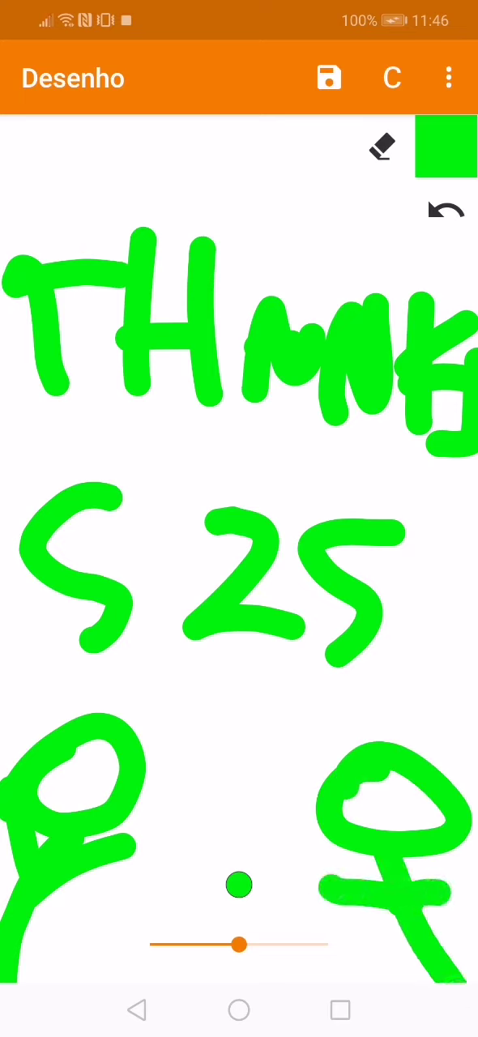
click(445, 210)
click(444, 210)
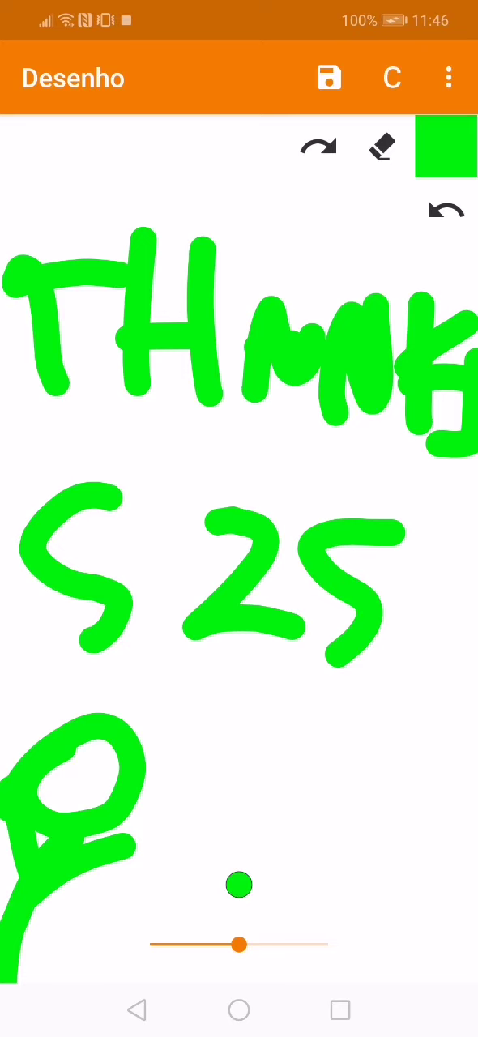
Step: Draw a lower-right shape with a loop, two dots and a squiggle, then undo them
drag(248, 753, 248, 753)
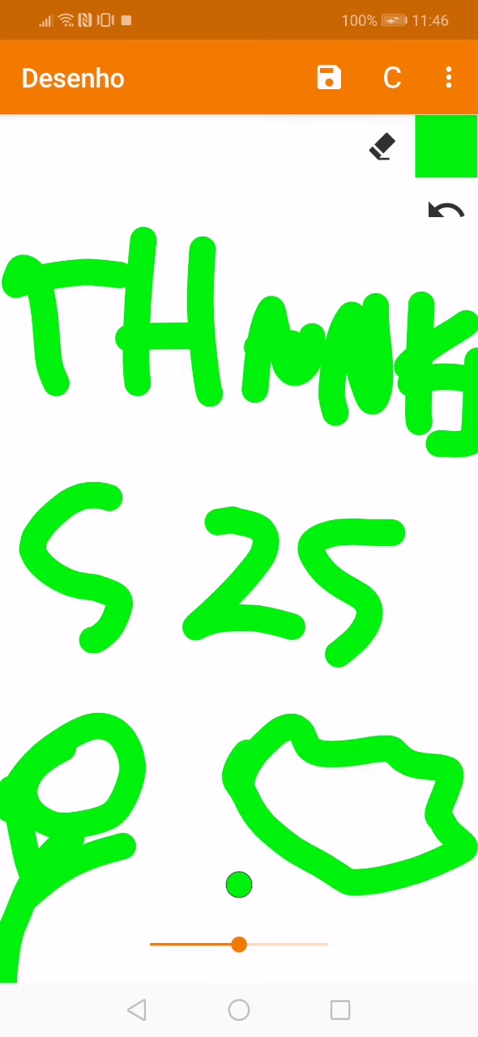
drag(405, 875, 421, 980)
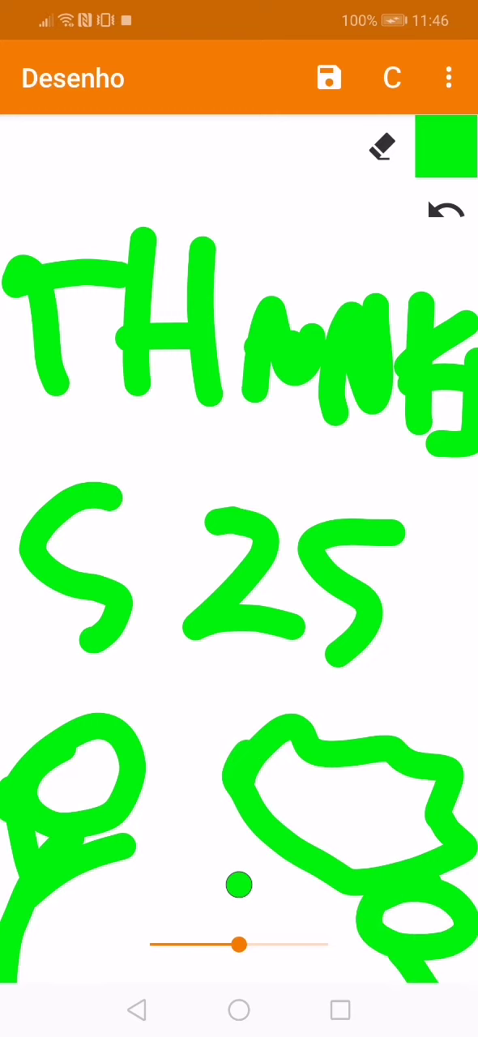
click(318, 912)
click(300, 889)
drag(289, 803, 269, 773)
drag(304, 810, 353, 819)
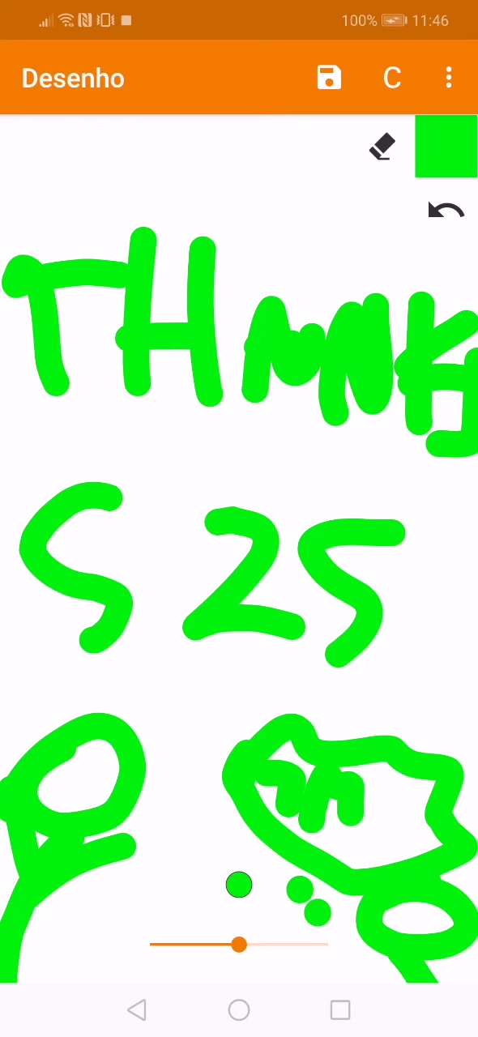
click(446, 210)
click(445, 210)
click(446, 210)
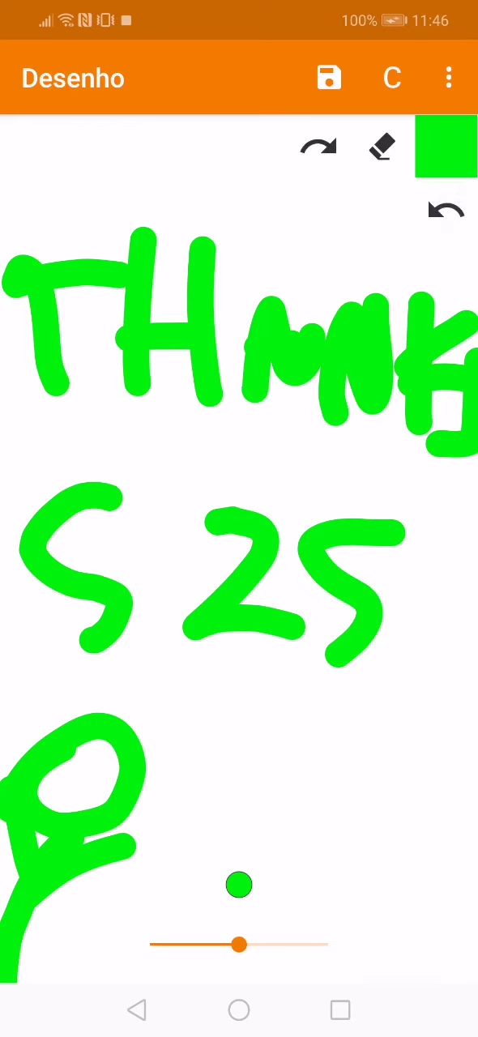
Step: Draw and undo a lower-right loop with stem, then give the stick figure a second leg
mouse_move(381, 729)
mouse_down()
mouse_move(308, 786)
mouse_move(430, 777)
mouse_up()
drag(340, 798, 320, 931)
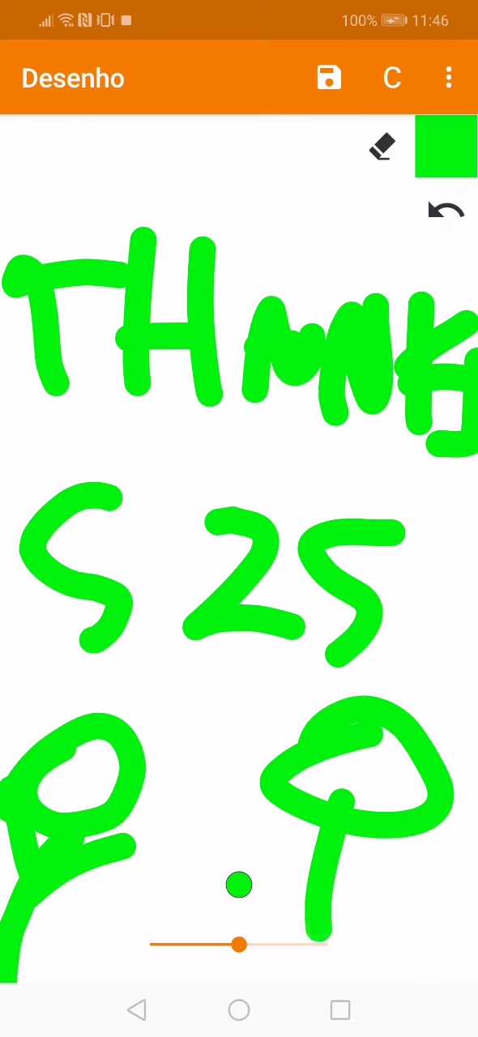
click(446, 210)
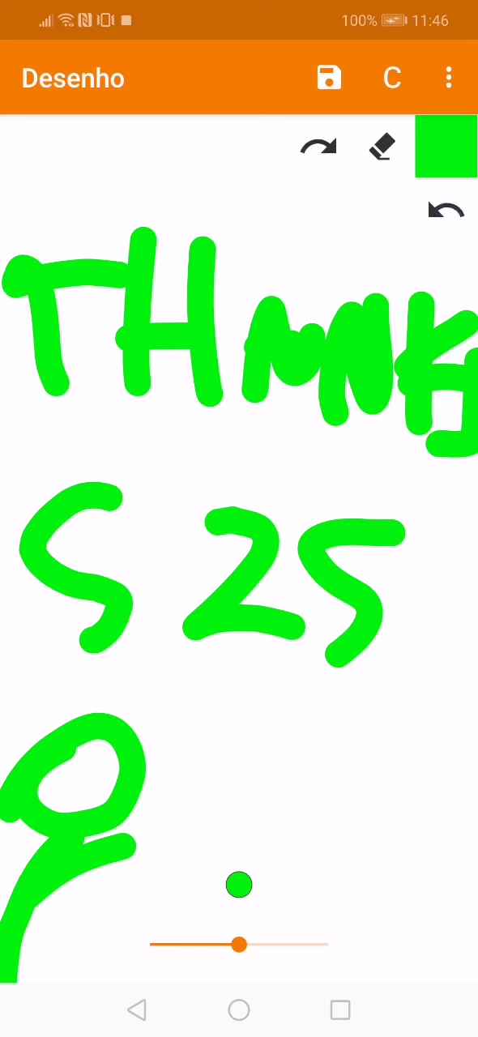
drag(16, 814, 24, 875)
Step: Draw and undo another lower-right loop, then draw a loop with a stem there
mouse_move(453, 802)
mouse_down()
mouse_move(340, 818)
mouse_move(446, 810)
mouse_up()
drag(357, 867, 344, 972)
click(445, 210)
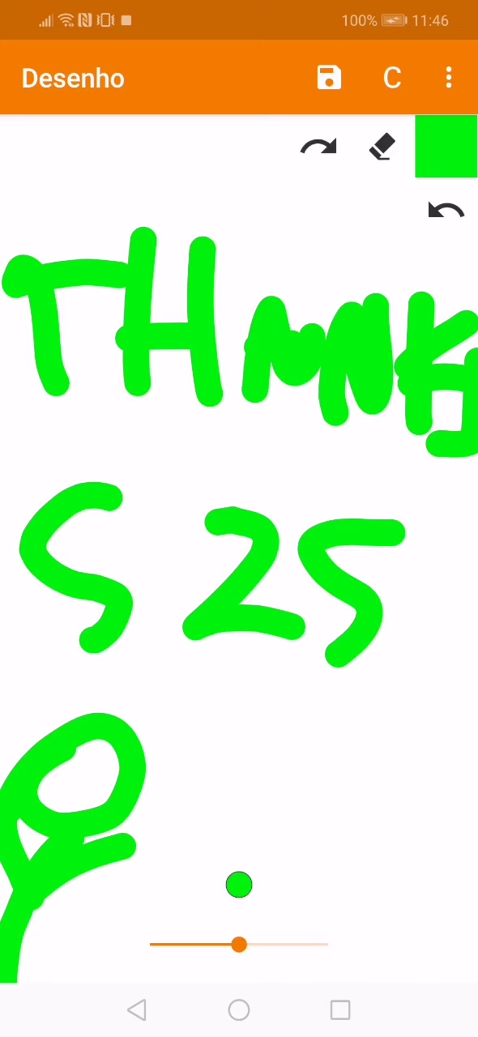
mouse_move(418, 766)
mouse_down()
mouse_move(357, 765)
mouse_move(381, 850)
mouse_move(426, 964)
mouse_up()
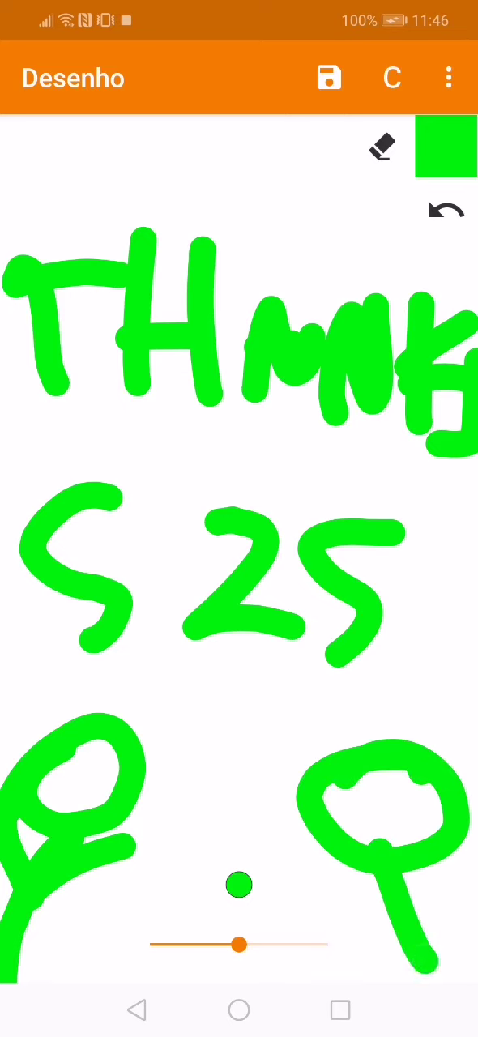
Step: Undo the previous figure, then sketch a looped stick figure with two arms and undo it
click(445, 210)
mouse_move(405, 758)
mouse_down()
mouse_move(348, 778)
mouse_move(389, 867)
mouse_move(401, 972)
mouse_up()
drag(369, 896, 287, 879)
drag(364, 932, 283, 931)
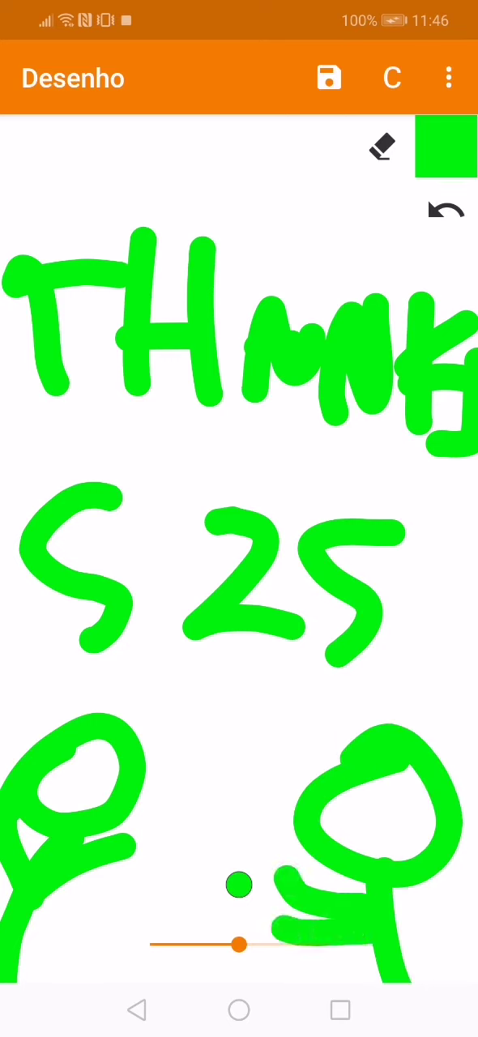
click(446, 210)
click(446, 210)
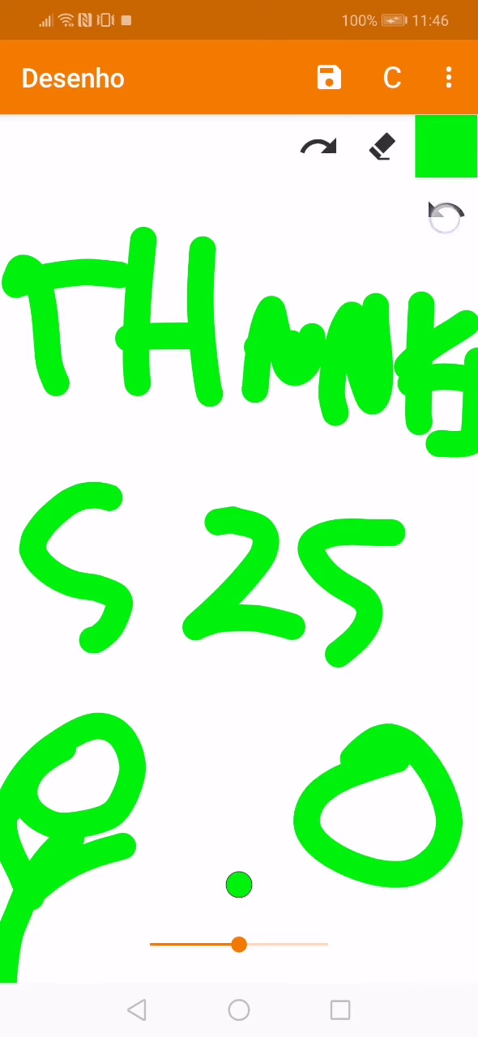
click(446, 210)
Step: Sketch a larger head with stem, two eyes and a mouth at right, then undo it
mouse_move(405, 689)
mouse_down()
mouse_move(307, 733)
mouse_move(357, 823)
mouse_up()
drag(357, 822, 369, 981)
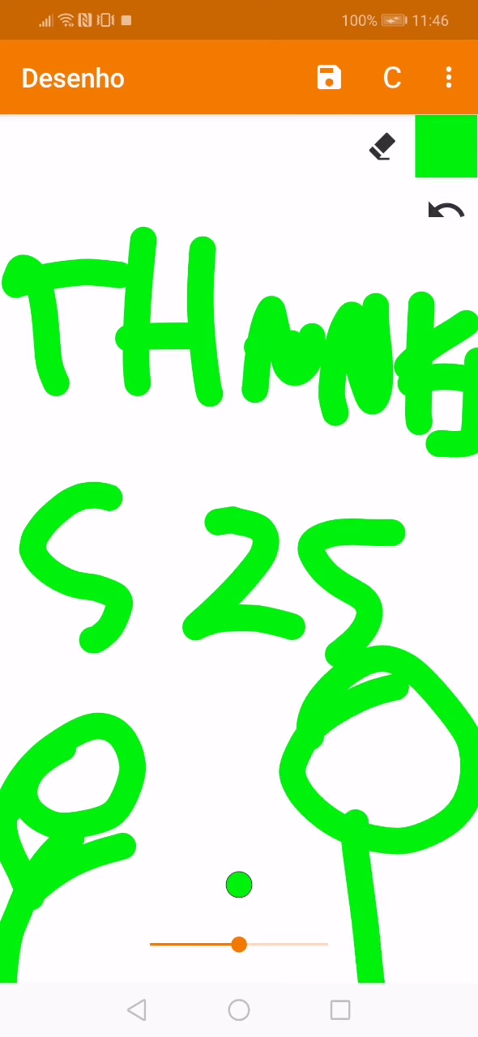
mouse_move(357, 729)
mouse_down()
mouse_move(381, 778)
mouse_move(356, 734)
mouse_up()
drag(422, 730, 441, 778)
drag(365, 810, 437, 806)
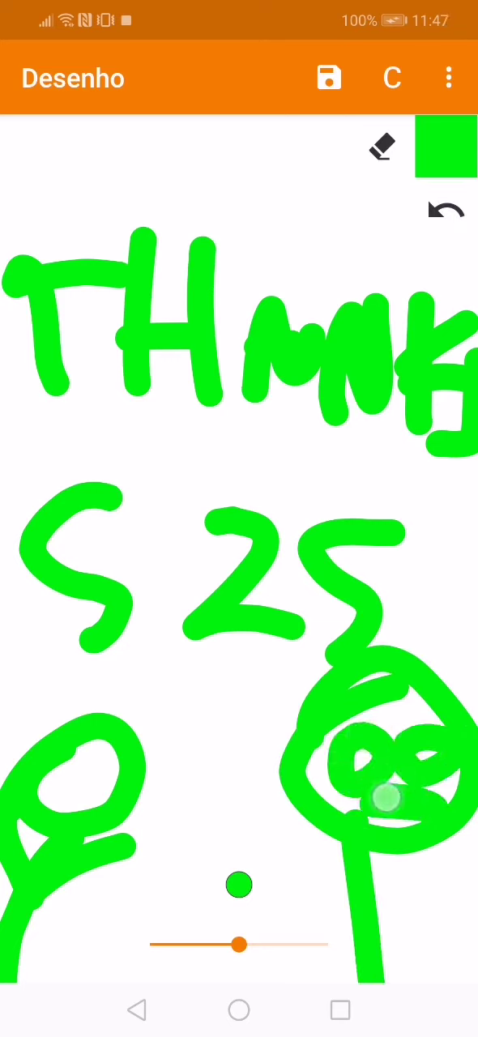
click(446, 210)
click(446, 210)
click(445, 210)
click(446, 210)
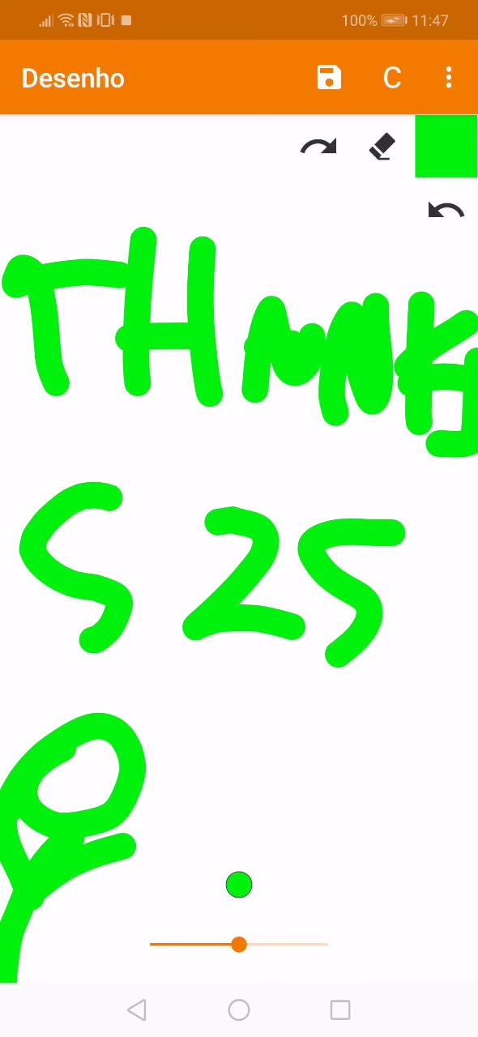
Step: Sketch a head, stem and two crossing strokes at lower right, then undo all strokes
mouse_move(369, 774)
mouse_down()
mouse_move(438, 830)
mouse_move(373, 810)
mouse_up()
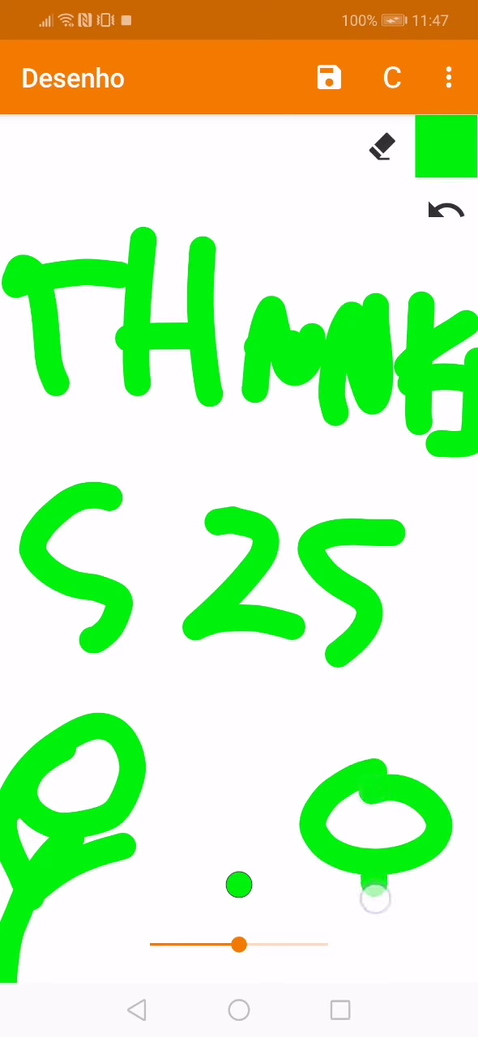
drag(372, 892, 397, 1005)
drag(470, 721, 308, 887)
drag(304, 782, 389, 834)
drag(437, 881, 462, 899)
click(446, 210)
click(446, 210)
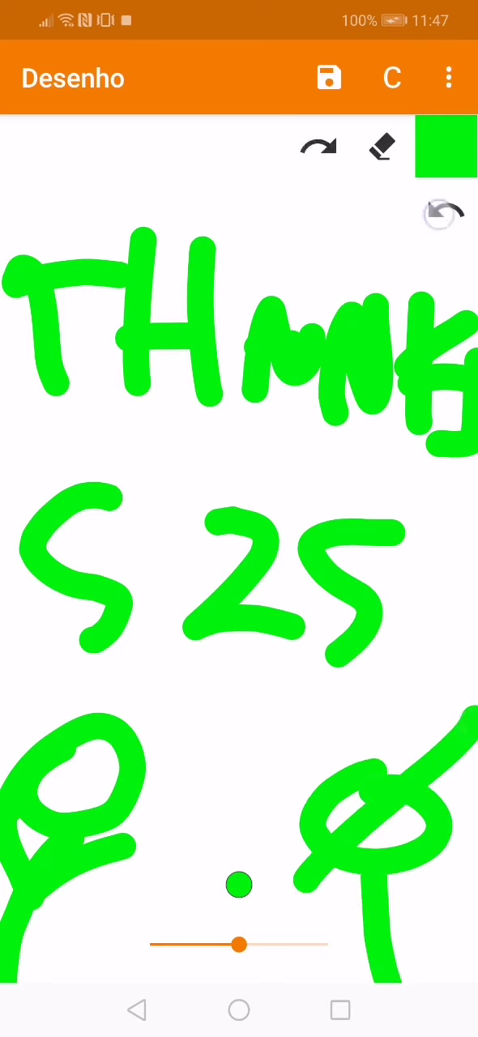
click(446, 209)
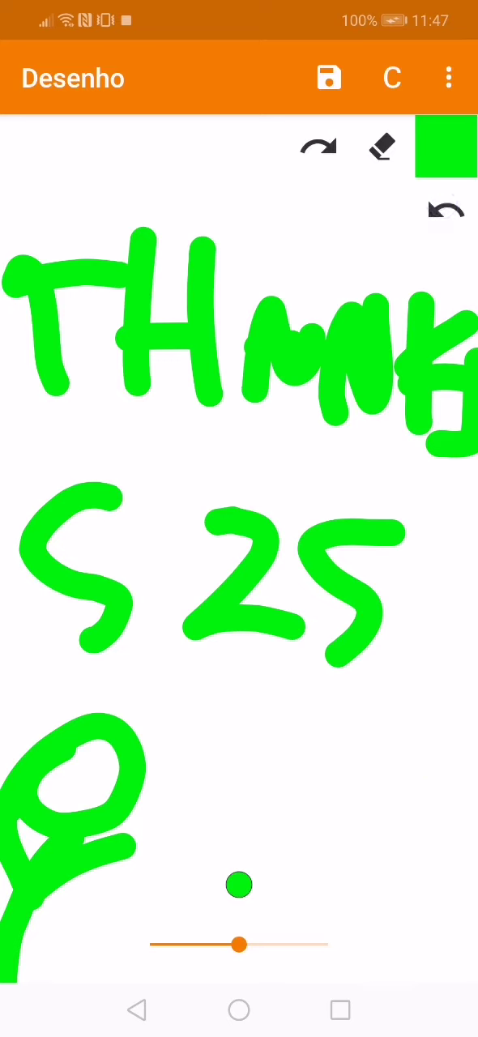
Step: Sketch a loop with stem, a left-edge stroke, and an armed stick figure, then undo the figure
mouse_move(373, 758)
mouse_down()
mouse_move(324, 794)
mouse_move(401, 859)
mouse_up()
drag(401, 859, 430, 997)
click(445, 210)
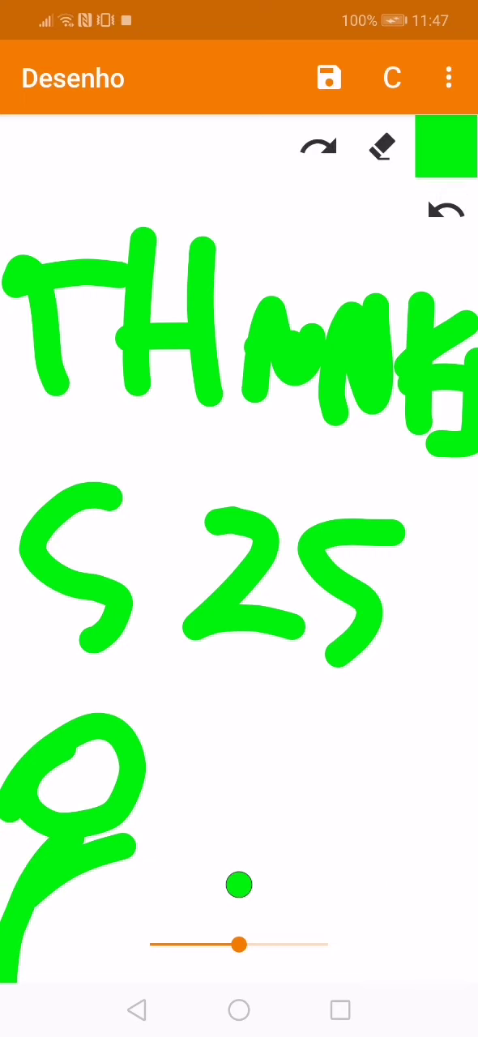
drag(4, 806, 20, 887)
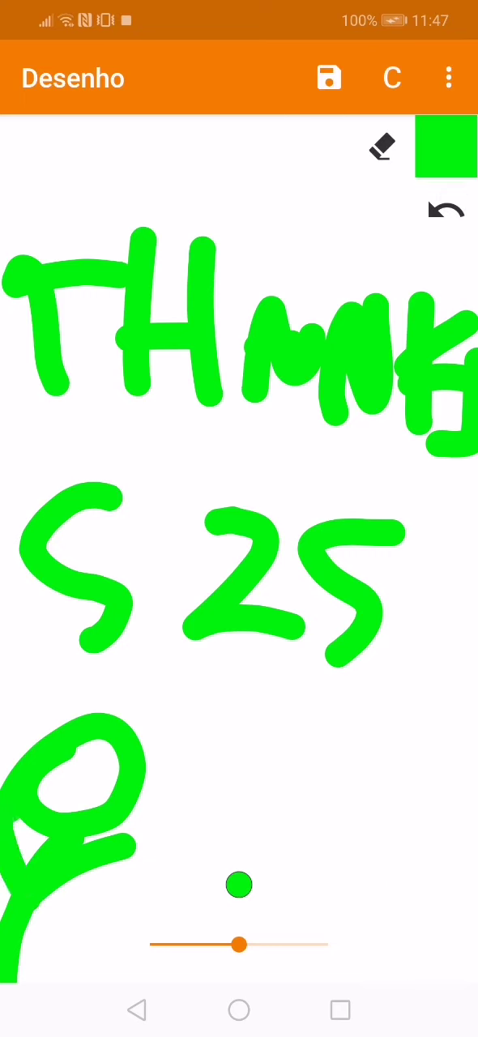
mouse_move(380, 737)
mouse_down()
mouse_move(324, 790)
mouse_move(405, 753)
mouse_up()
drag(373, 810, 405, 980)
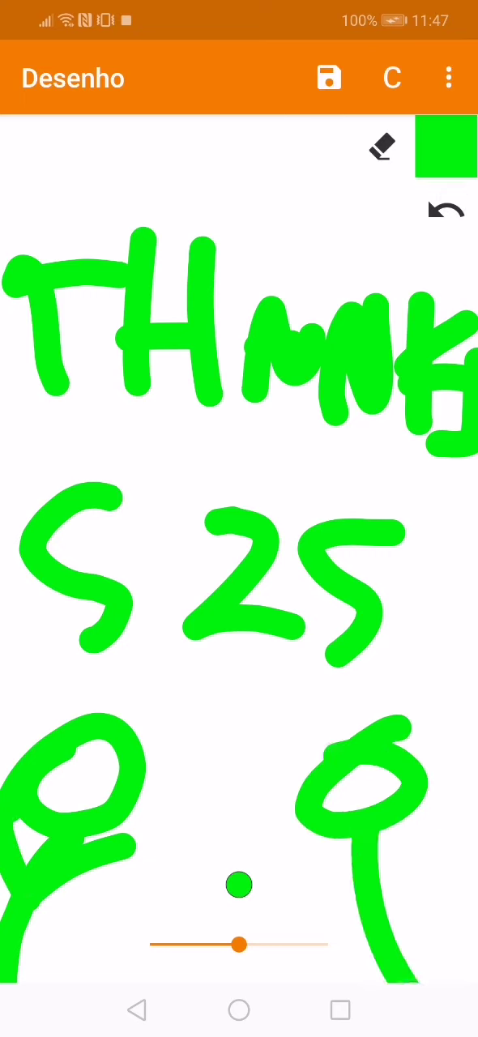
drag(348, 867, 276, 871)
drag(378, 863, 425, 847)
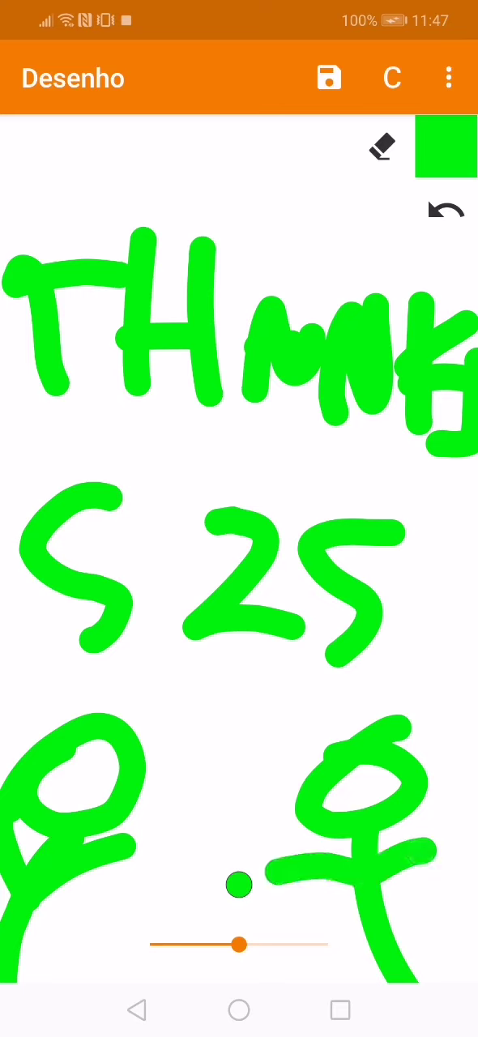
click(446, 209)
click(445, 209)
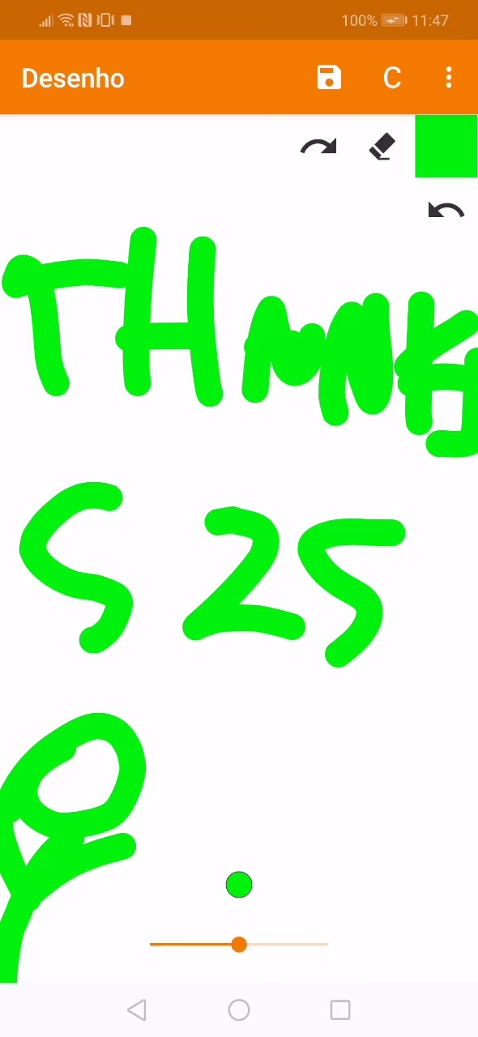
Step: Sketch '7m' at lower right, then undo it
drag(280, 713, 284, 827)
drag(219, 766, 279, 717)
drag(320, 823, 332, 729)
drag(332, 729, 381, 834)
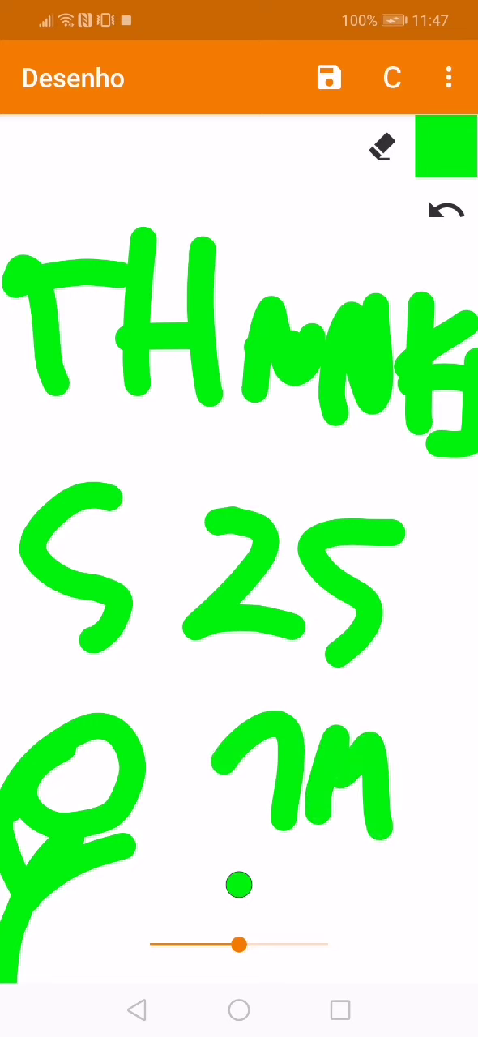
click(445, 209)
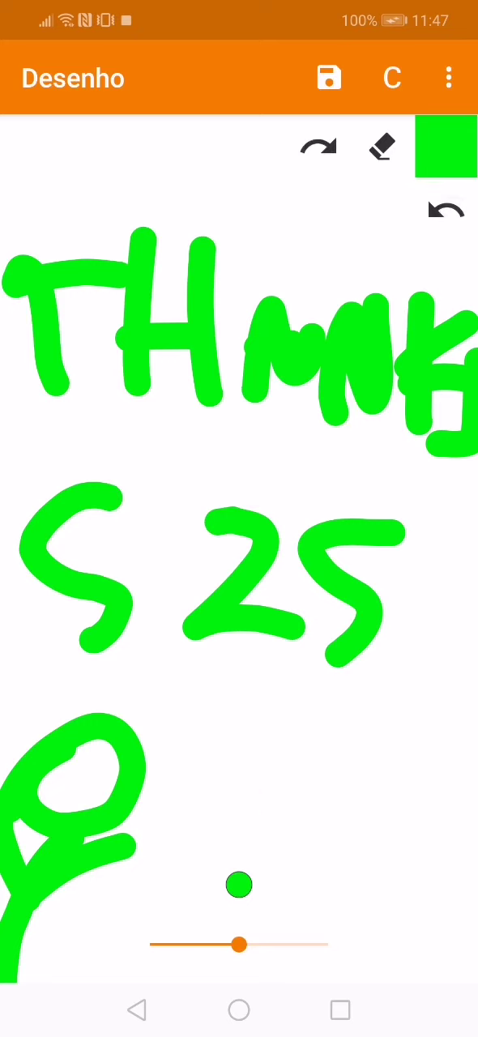
Step: Sketch '100' with slashes across the zeros, then undo those strokes
drag(272, 713, 276, 798)
drag(219, 745, 272, 717)
drag(332, 725, 337, 729)
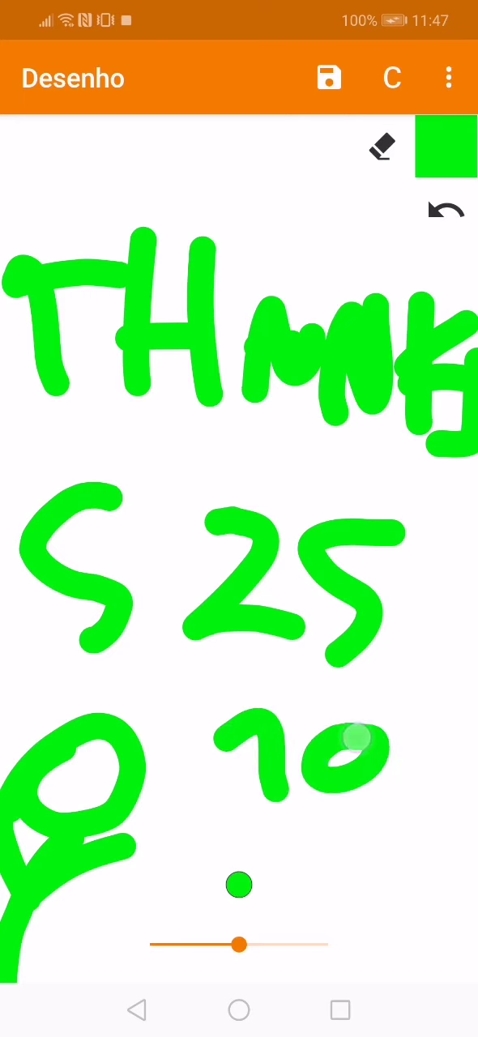
drag(429, 717, 434, 722)
drag(316, 835, 462, 711)
drag(279, 722, 474, 867)
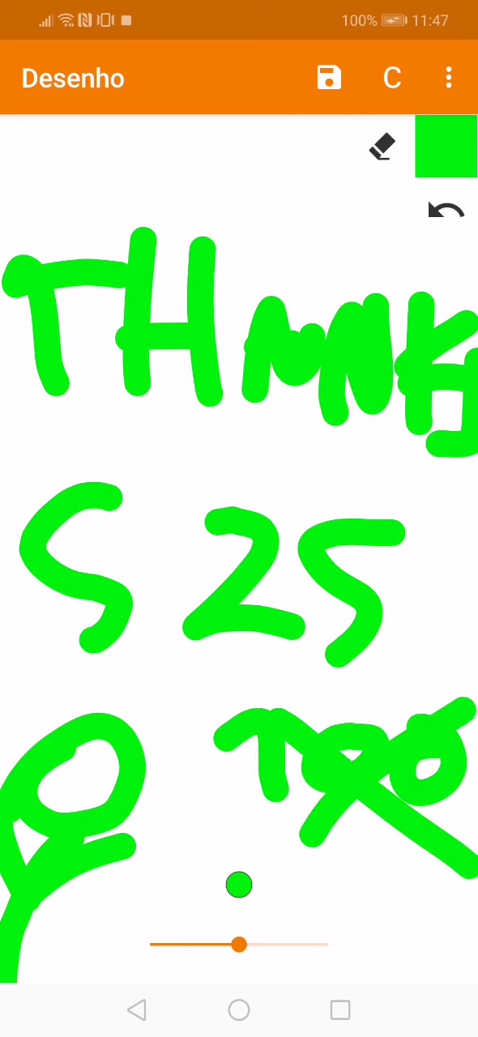
click(446, 210)
click(446, 209)
click(446, 209)
click(230, 742)
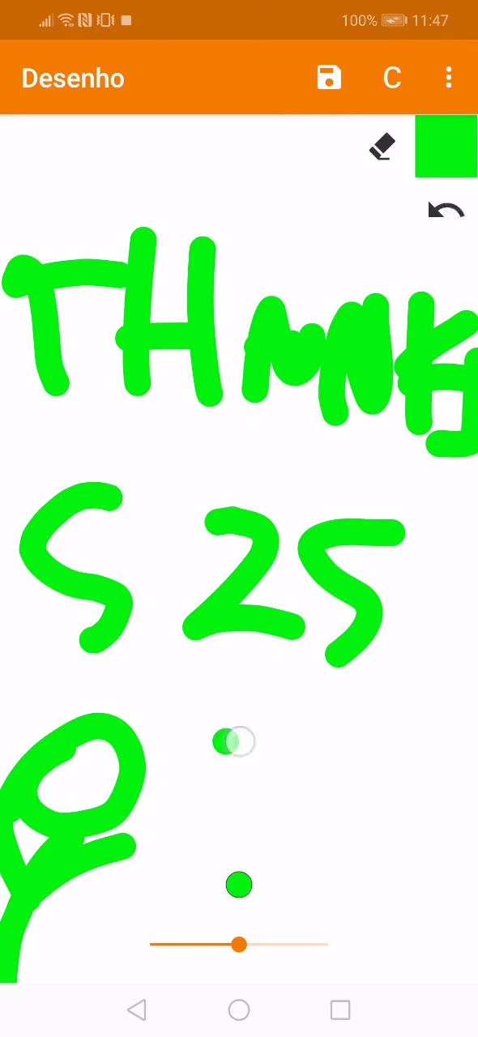
Step: Sketch '200' at lower right, then undo the zeros
drag(231, 741, 316, 810)
drag(373, 754, 368, 758)
mouse_move(437, 770)
mouse_down()
mouse_move(466, 774)
mouse_move(406, 843)
mouse_move(453, 875)
mouse_up()
click(445, 209)
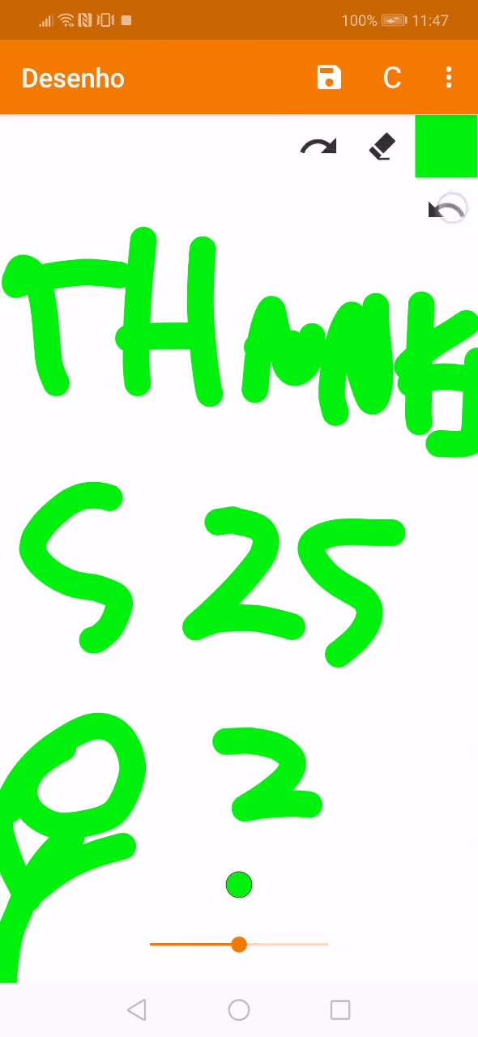
click(446, 209)
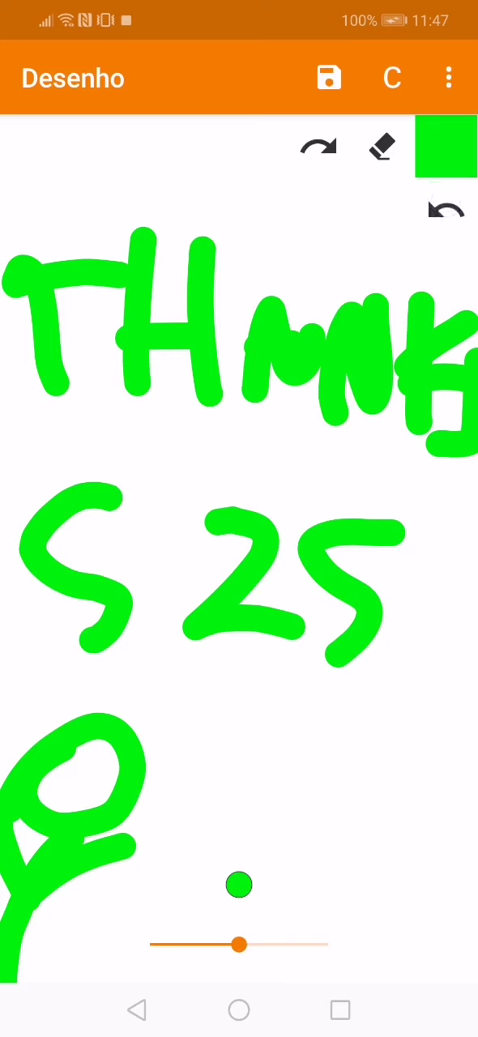
Step: Sketch a zero loop with a downward stroke, undo it, and add a lower-left edge stroke
drag(320, 739, 280, 746)
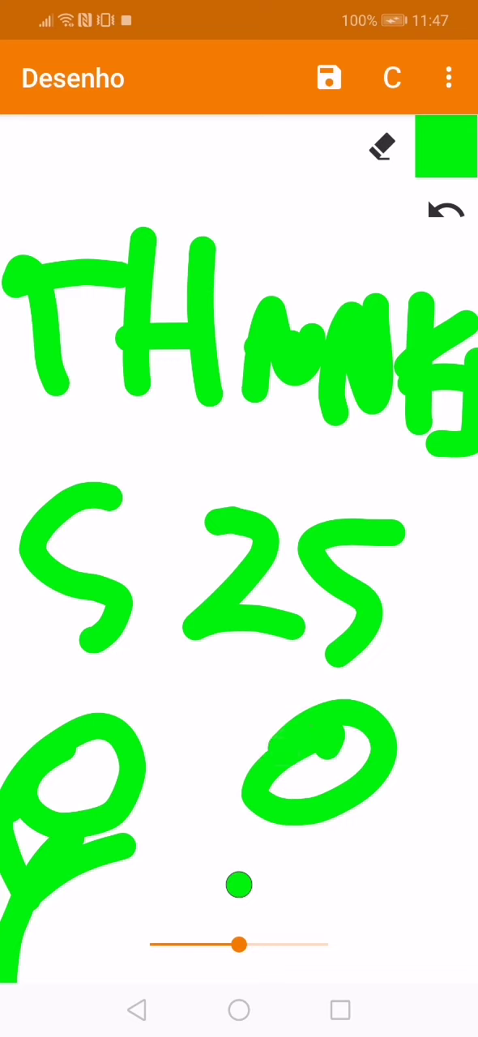
drag(320, 811, 377, 980)
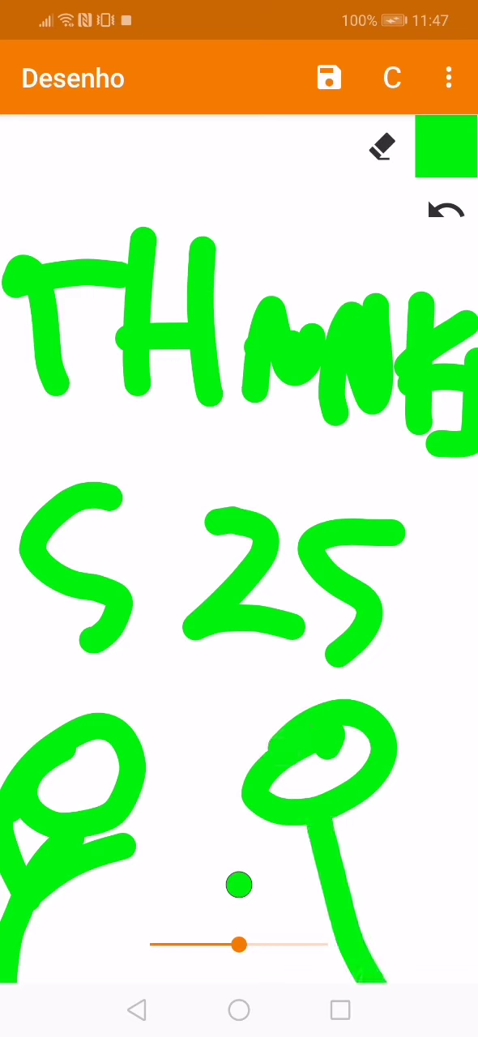
click(445, 210)
click(445, 209)
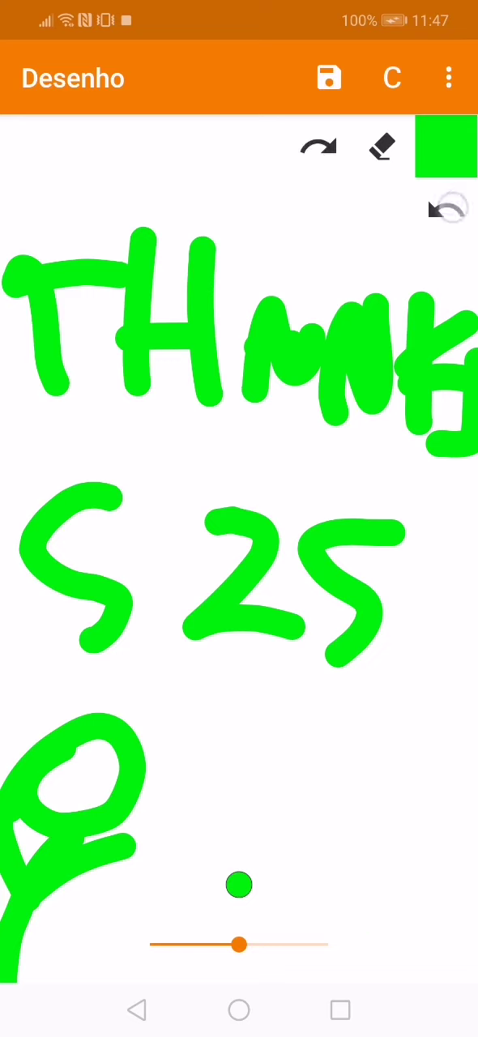
drag(21, 867, 8, 758)
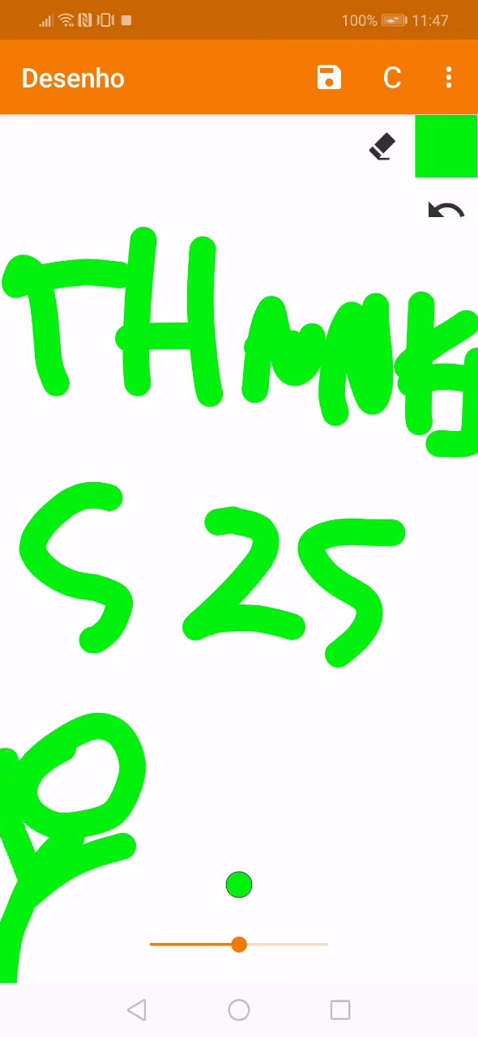